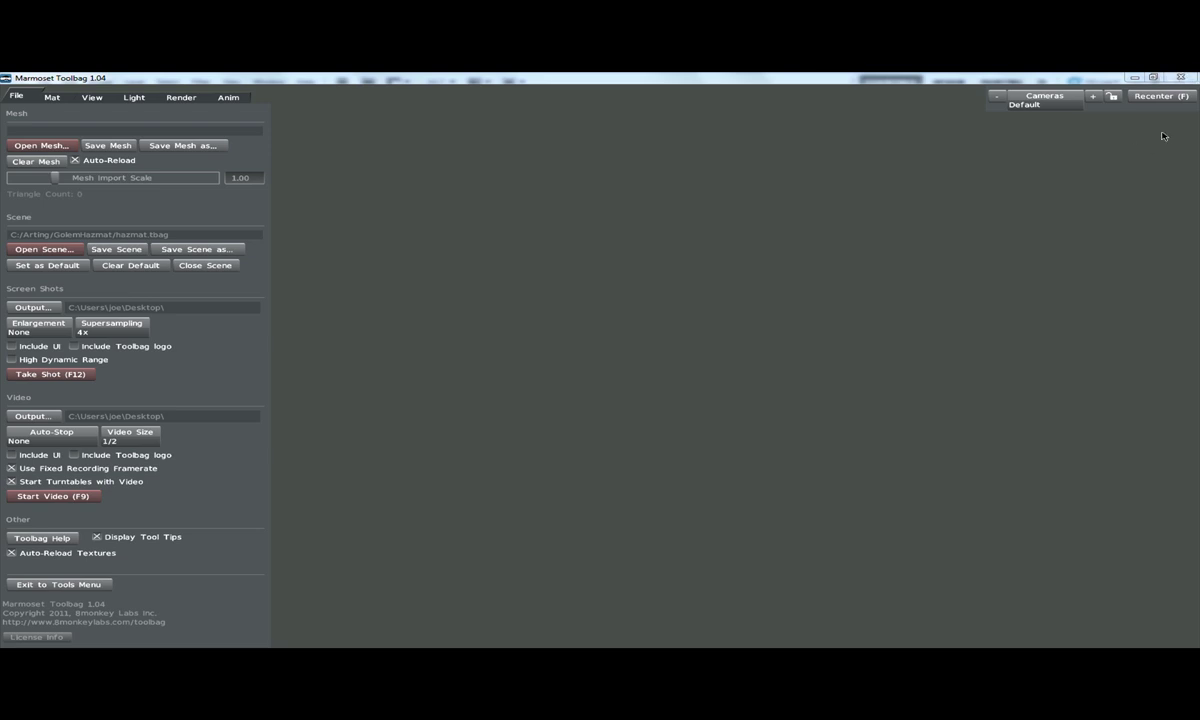
Leave the empty Toolbag scene with Alt+Tab to switch to another program.
{"action": "key", "text": "alt+Tab"}
Switch to Photoshop and inspect the GolemHazmat.tga diffuse texture and its channels.
{"action": "key", "text": "Tab"}
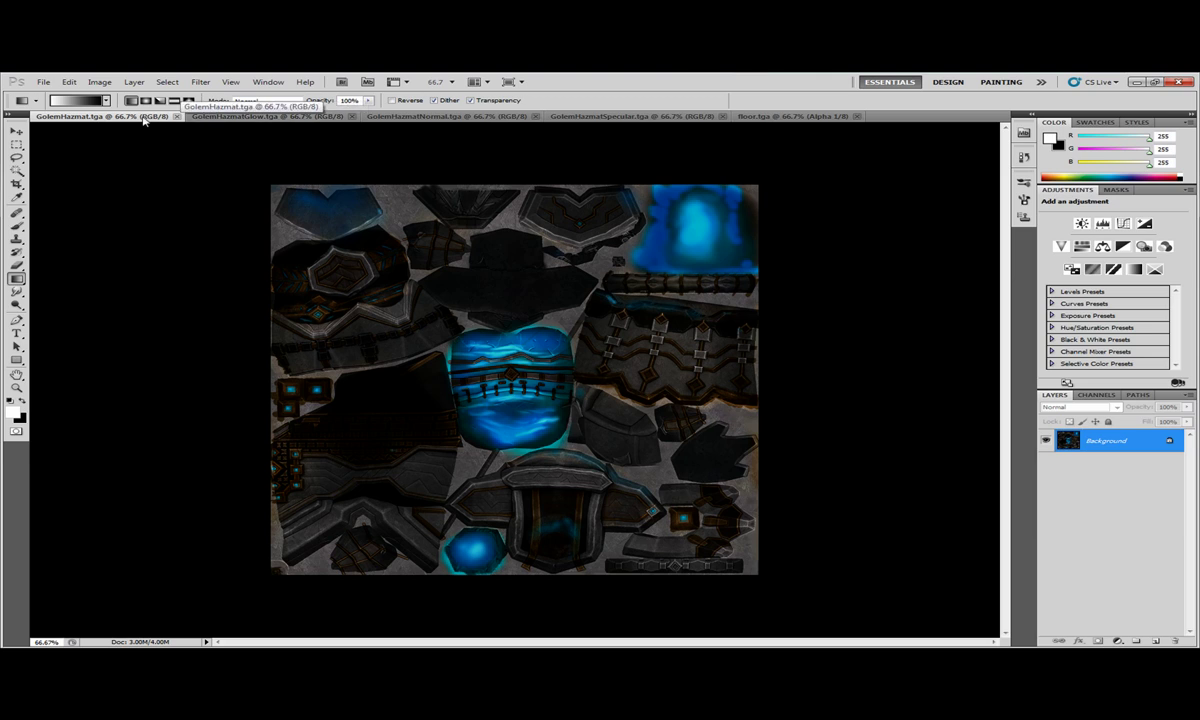
{"action": "left_click", "coordinate": [198, 116]}
{"action": "left_click", "coordinate": [119, 117]}
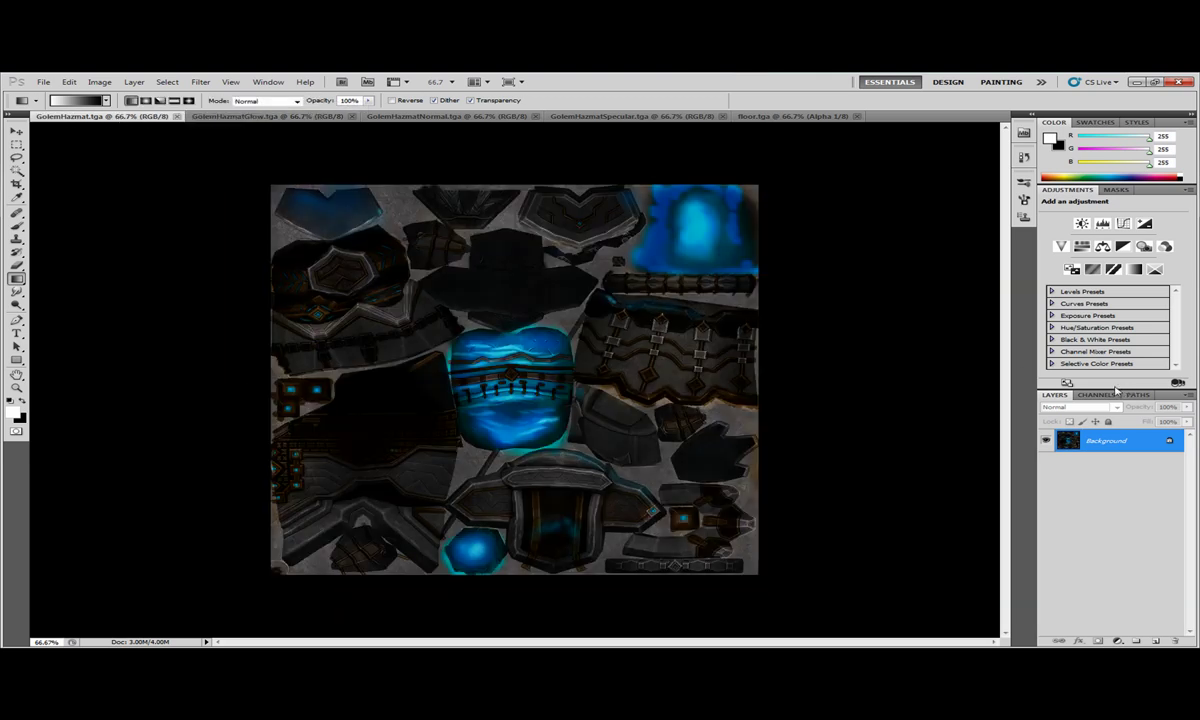
{"action": "left_click", "coordinate": [1097, 394]}
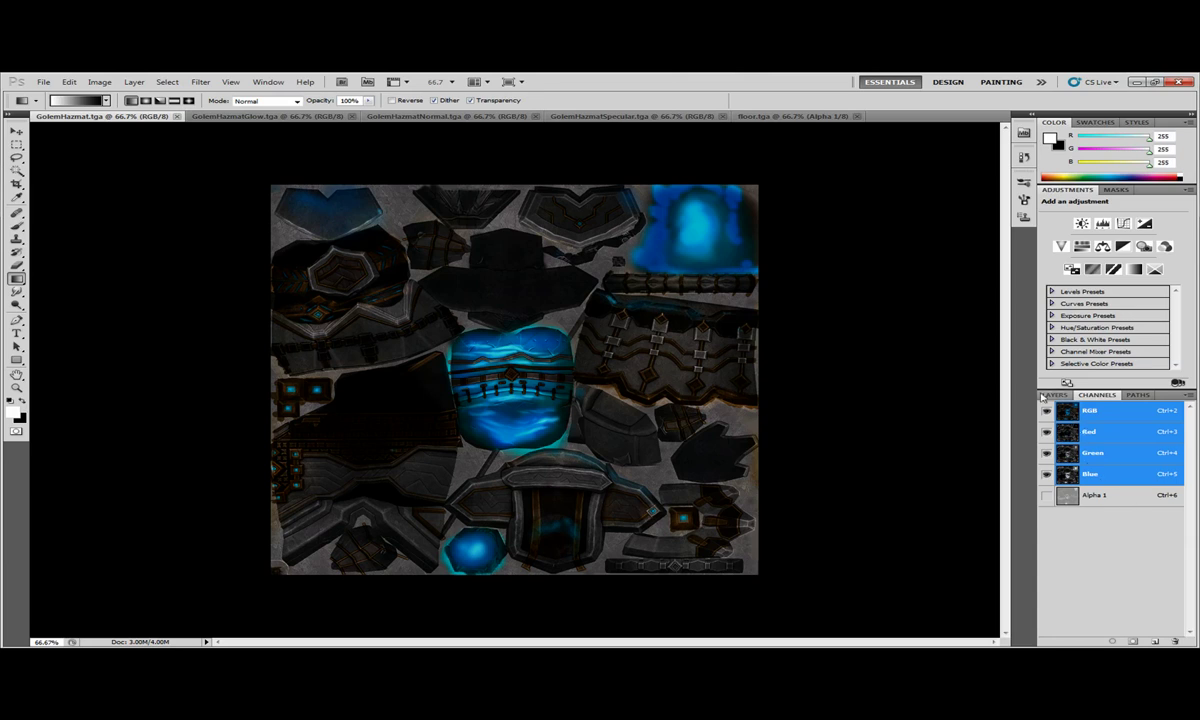
{"action": "left_click", "coordinate": [1046, 396]}
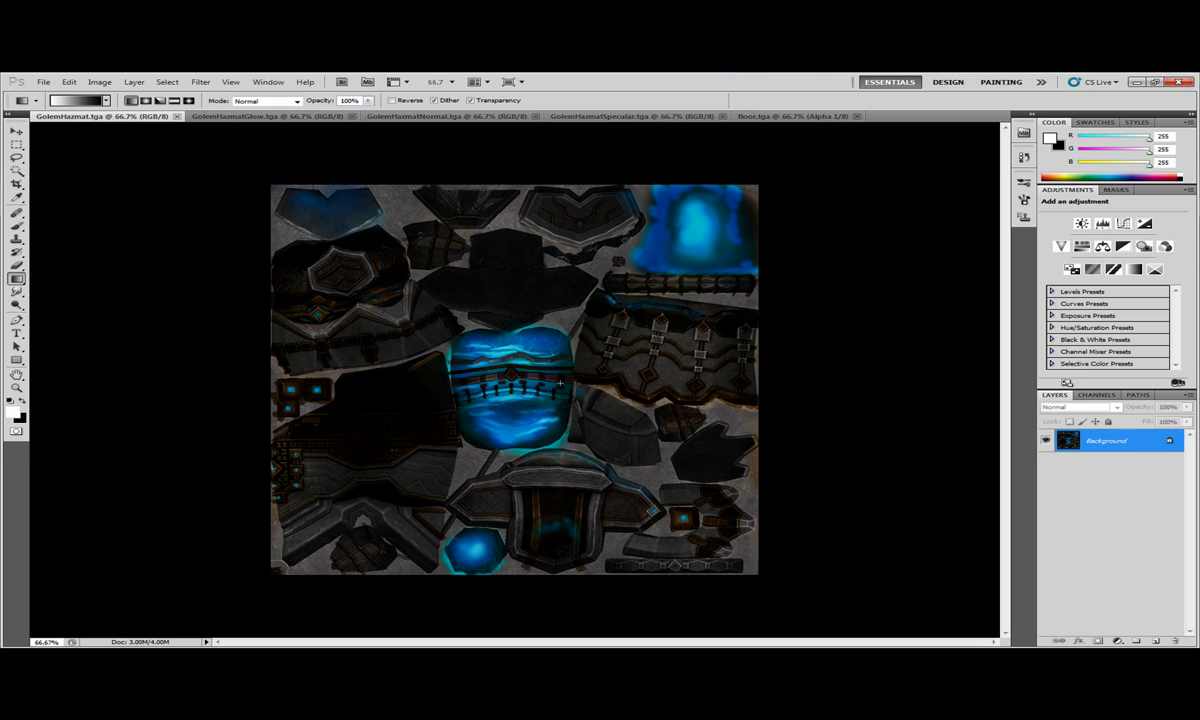
View the Glow and Normal maps, then the GolemHazmatSpecular.tga alpha channel.
{"action": "left_click", "coordinate": [230, 117]}
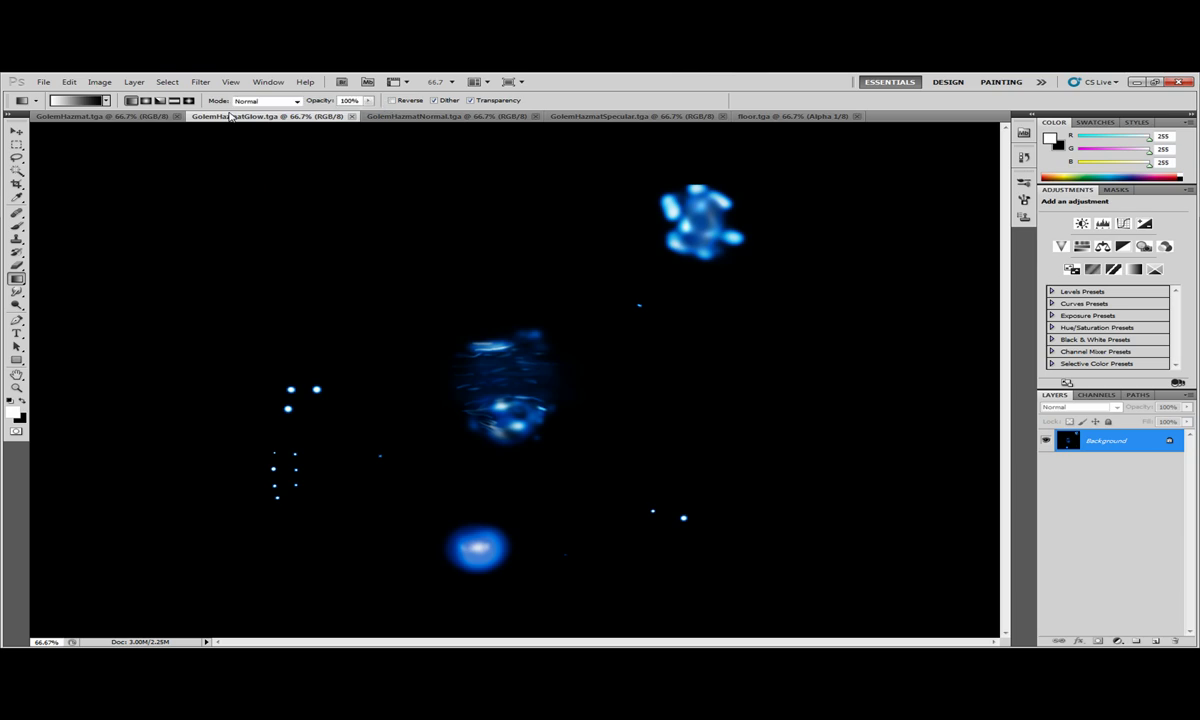
{"action": "left_click", "coordinate": [454, 116]}
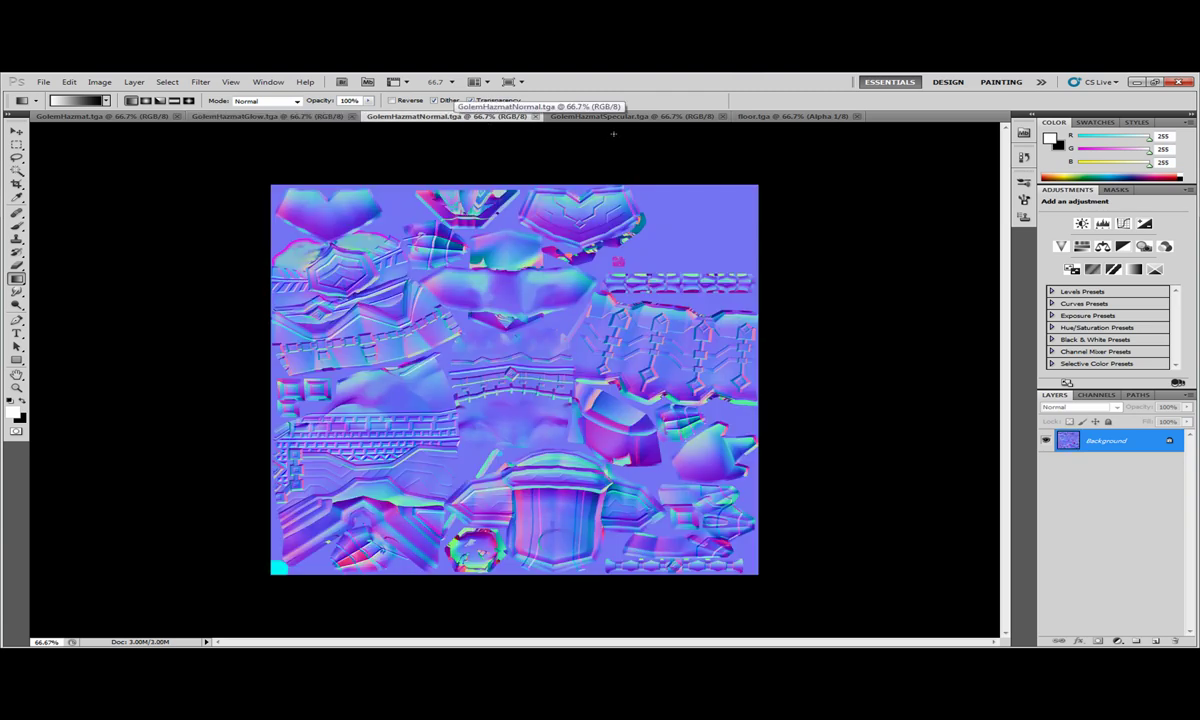
{"action": "left_click", "coordinate": [594, 116]}
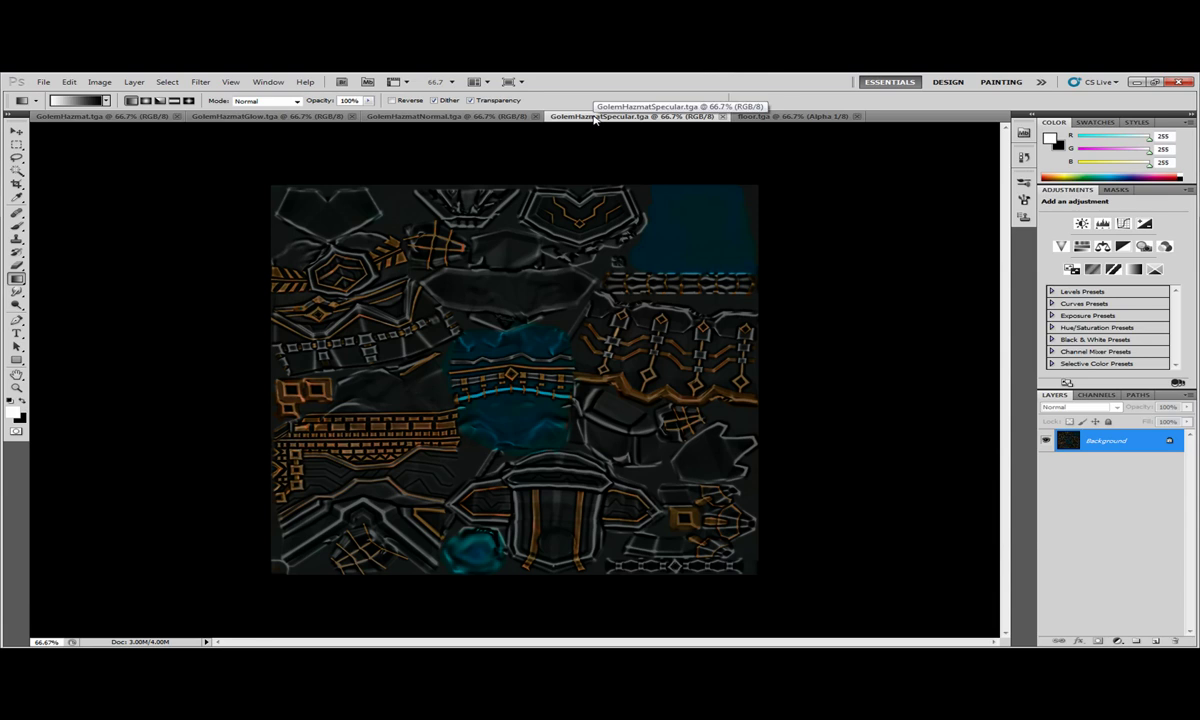
{"action": "key", "text": "ctrl+6"}
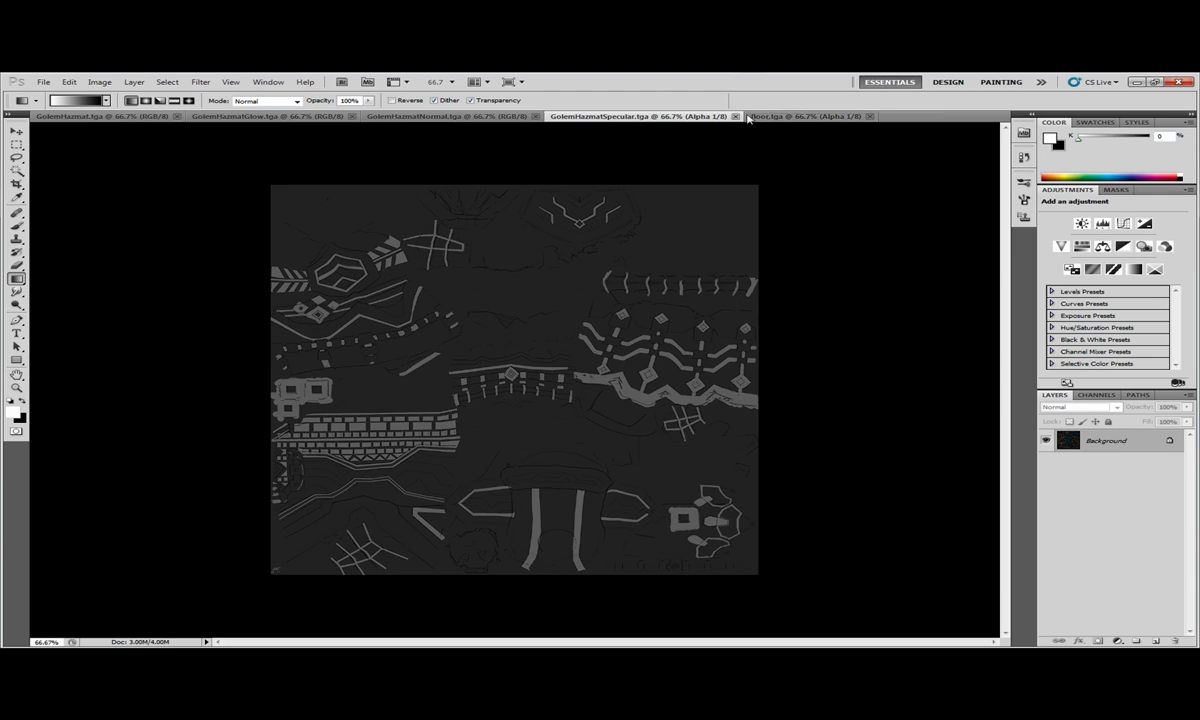
Compare floor.tga's flat grey RGB channels with its soft white radial Alpha 1 mask.
{"action": "left_click", "coordinate": [800, 116]}
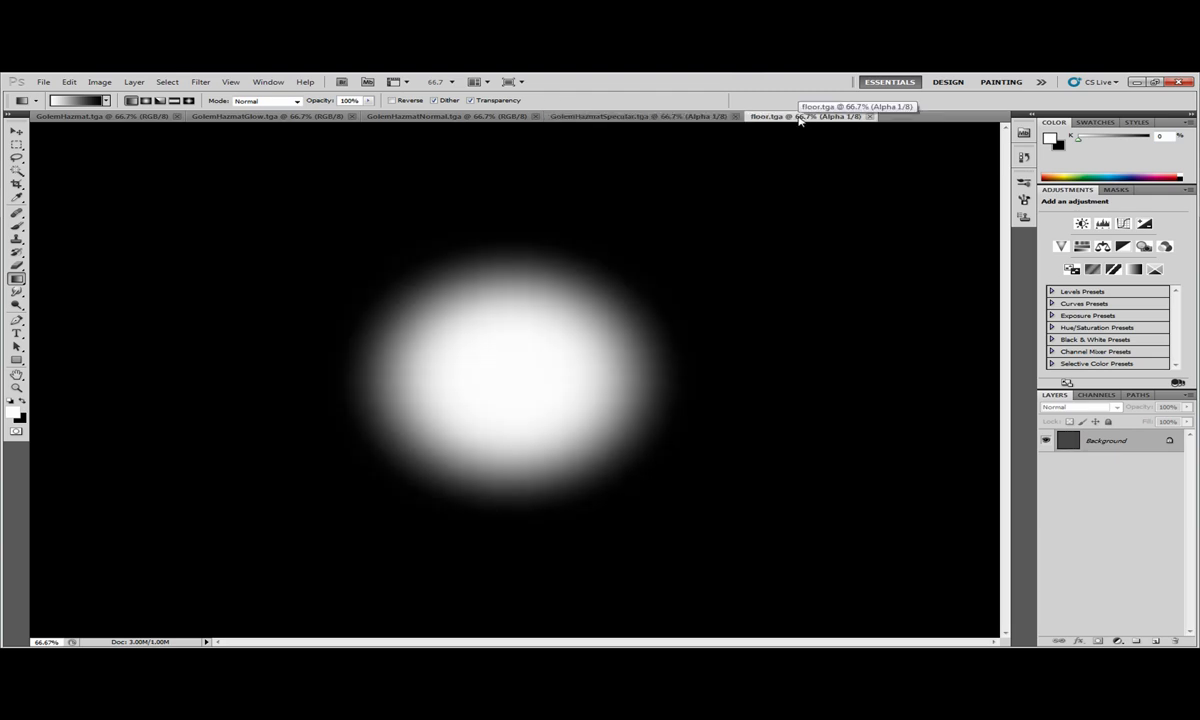
{"action": "key", "text": "ctrl+Tab"}
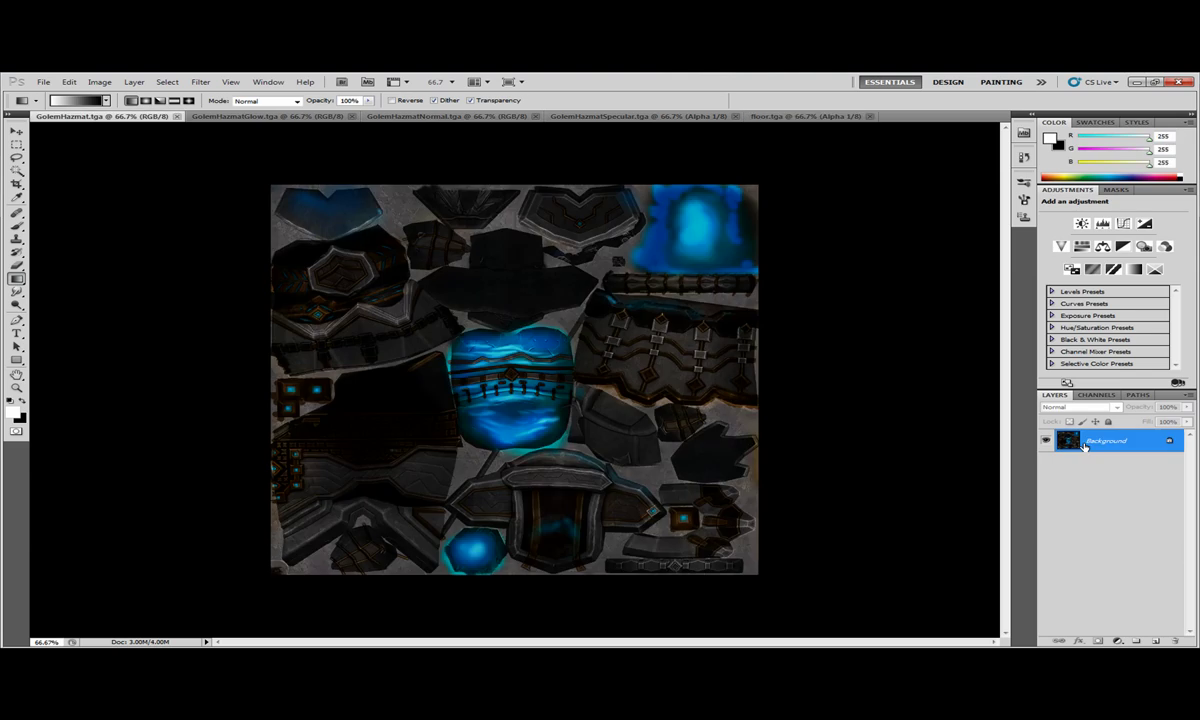
{"action": "left_click", "coordinate": [779, 117]}
{"action": "left_click", "coordinate": [1096, 395]}
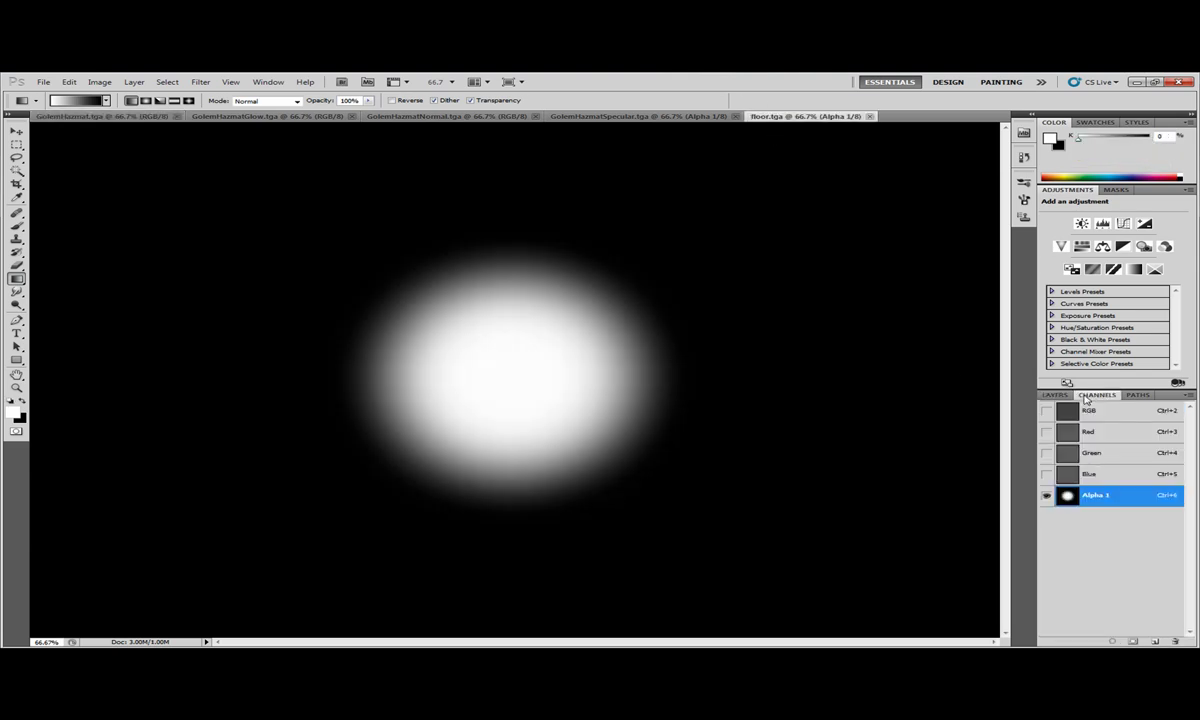
{"action": "left_click", "coordinate": [1088, 410]}
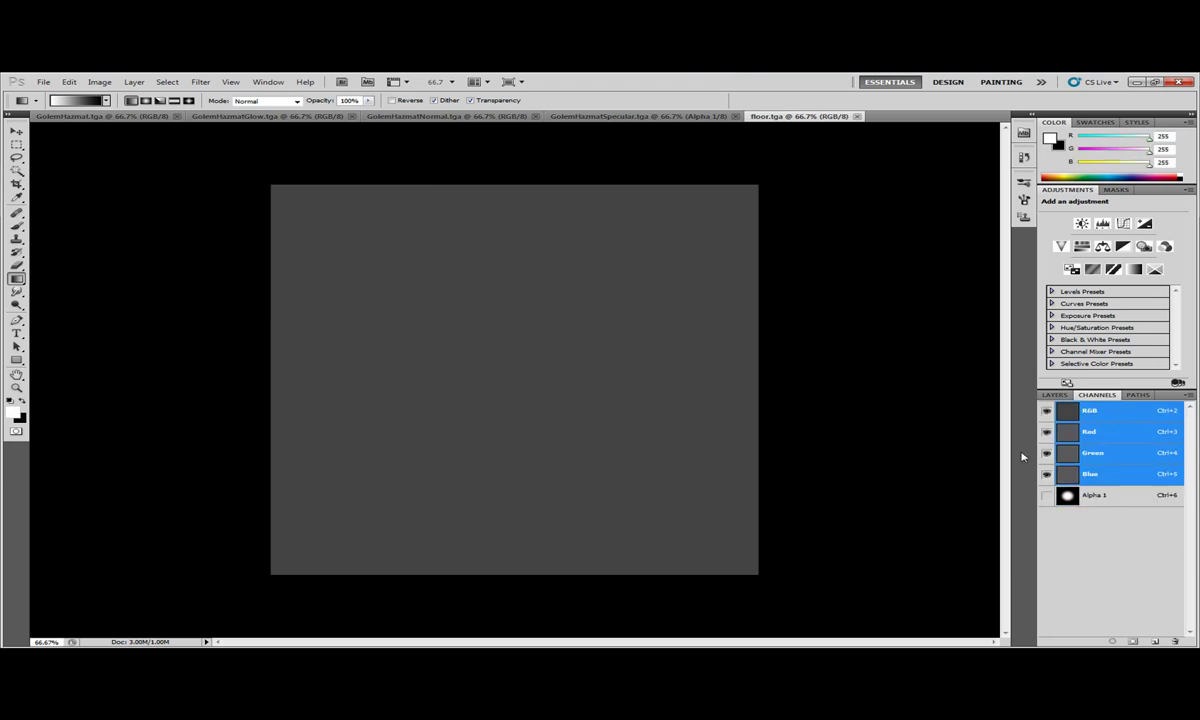
{"action": "left_click", "coordinate": [1120, 502]}
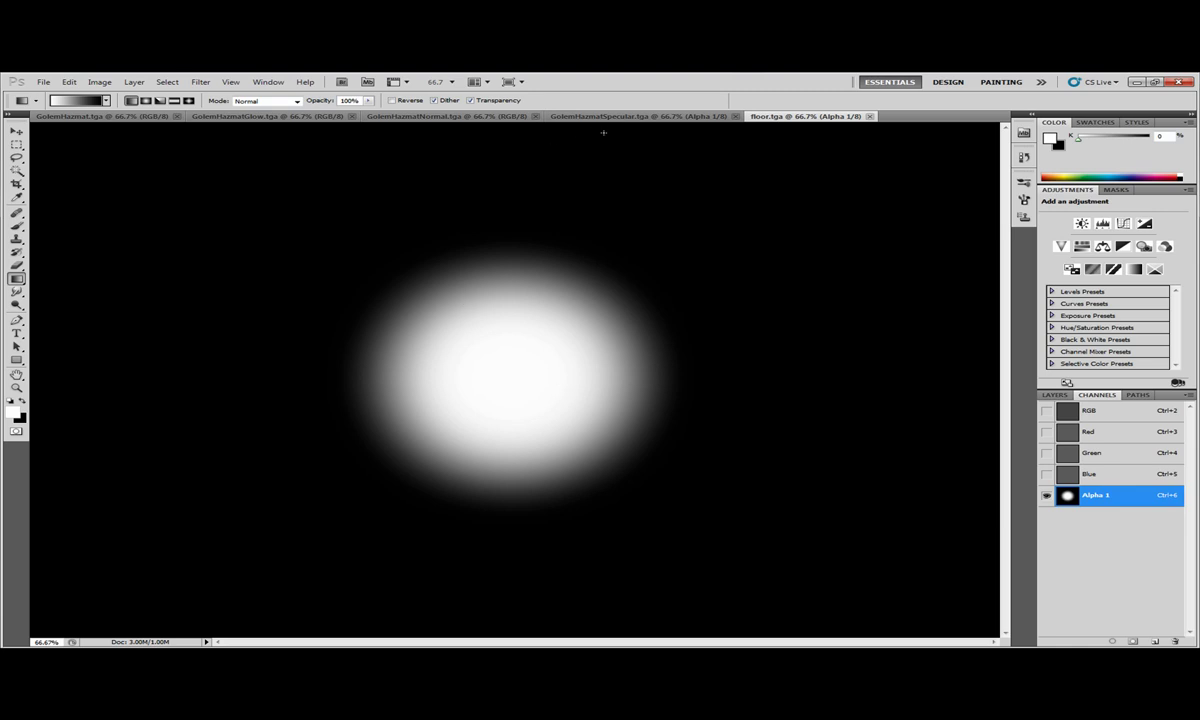
Back in Toolbag, load the yest.obj mesh from the GolemHazmat folder.
{"action": "key", "text": "alt+Tab"}
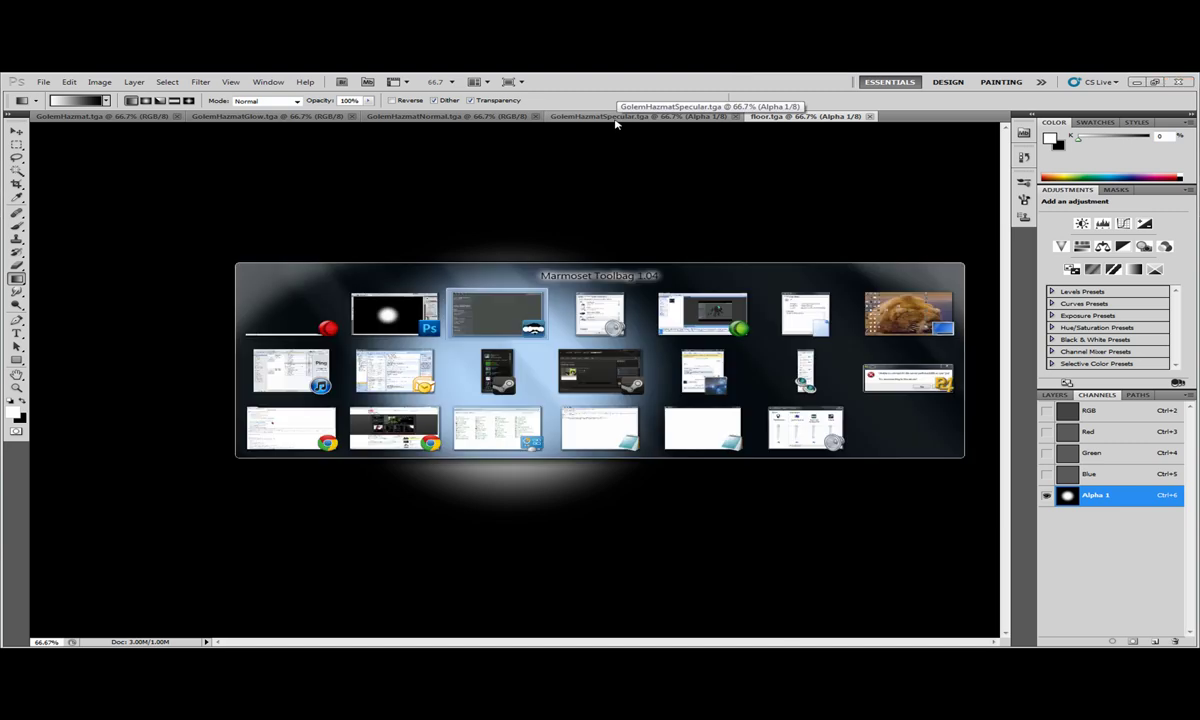
{"action": "key", "text": "shift+Tab"}
{"action": "key", "text": "alt+Tab"}
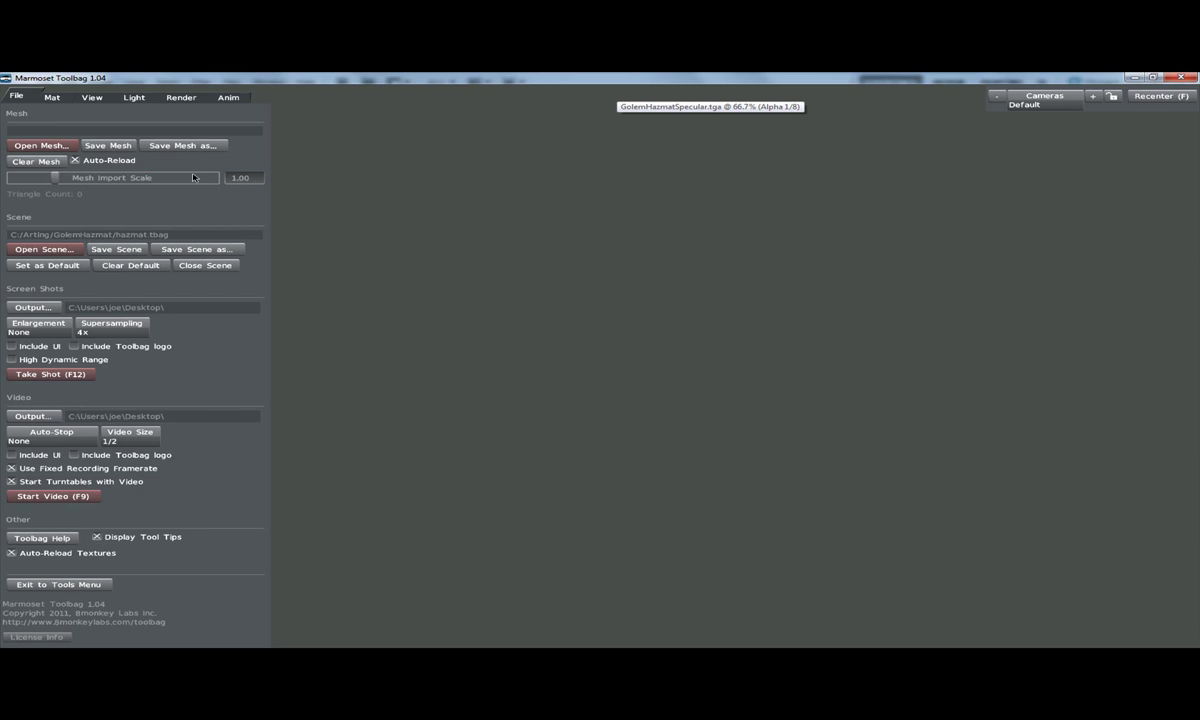
{"action": "left_click", "coordinate": [40, 143]}
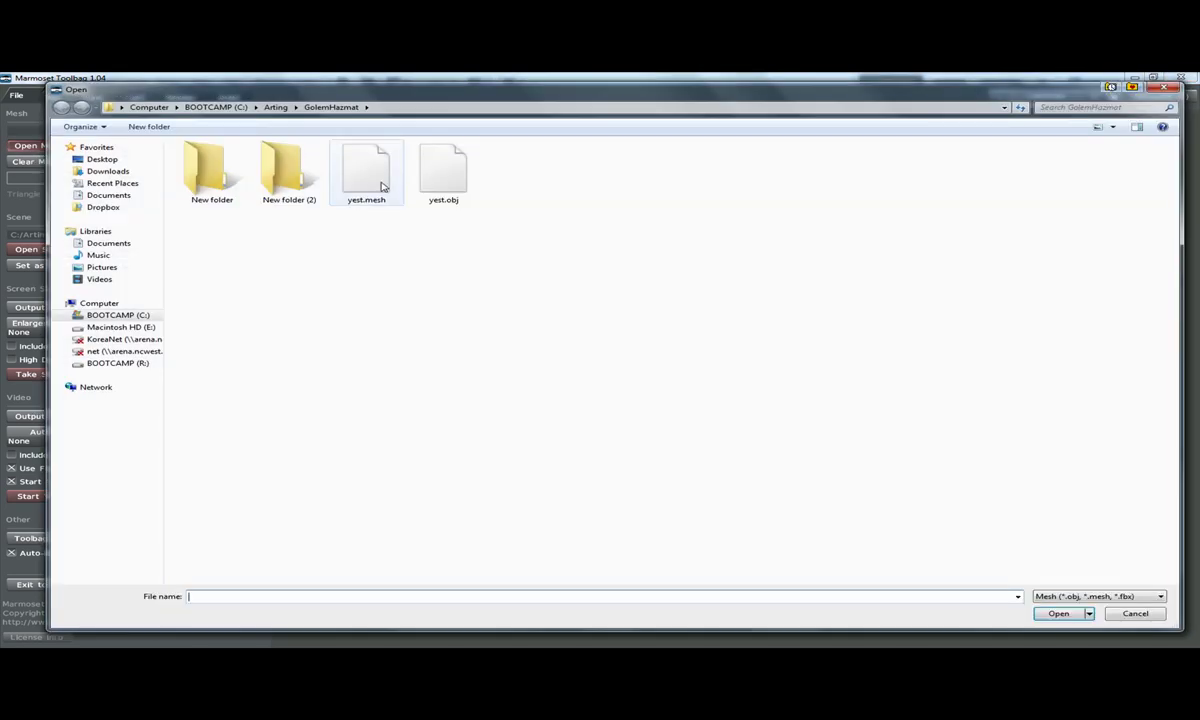
{"action": "left_click", "coordinate": [444, 175]}
{"action": "double_click", "coordinate": [444, 177]}
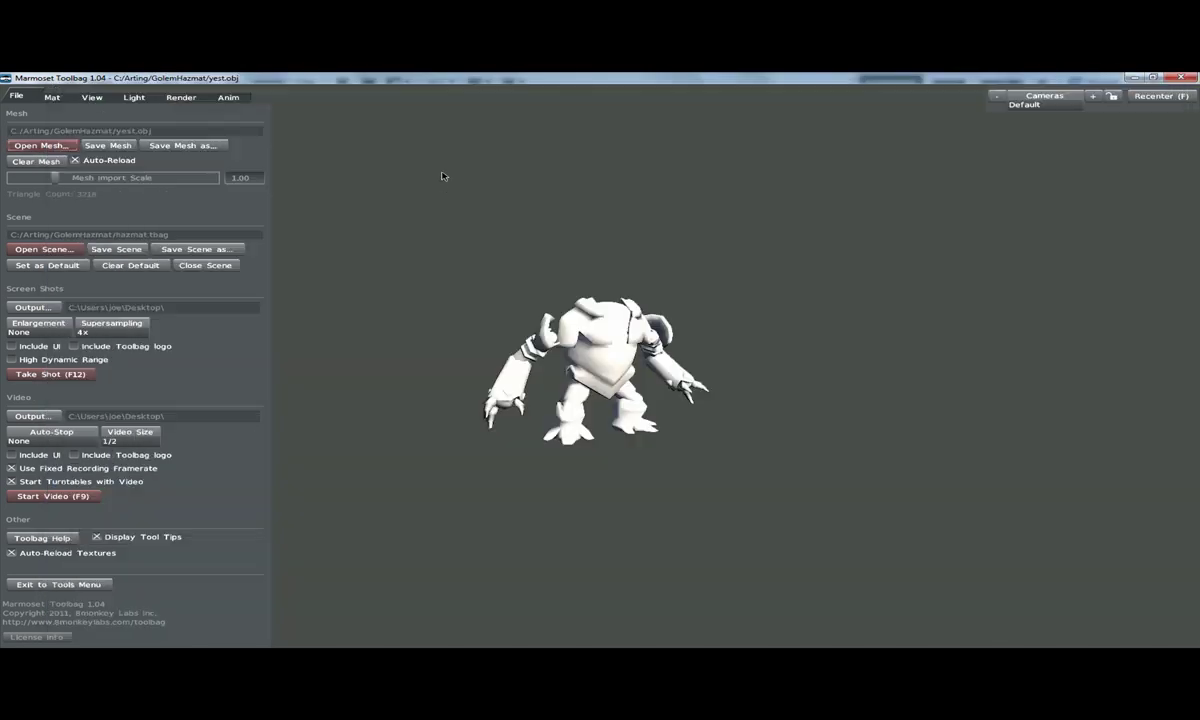
Zoom and orbit the camera to look over the untextured golem.
{"action": "right_click_drag", "start_coordinate": [498, 257], "coordinate": [550, 381]}
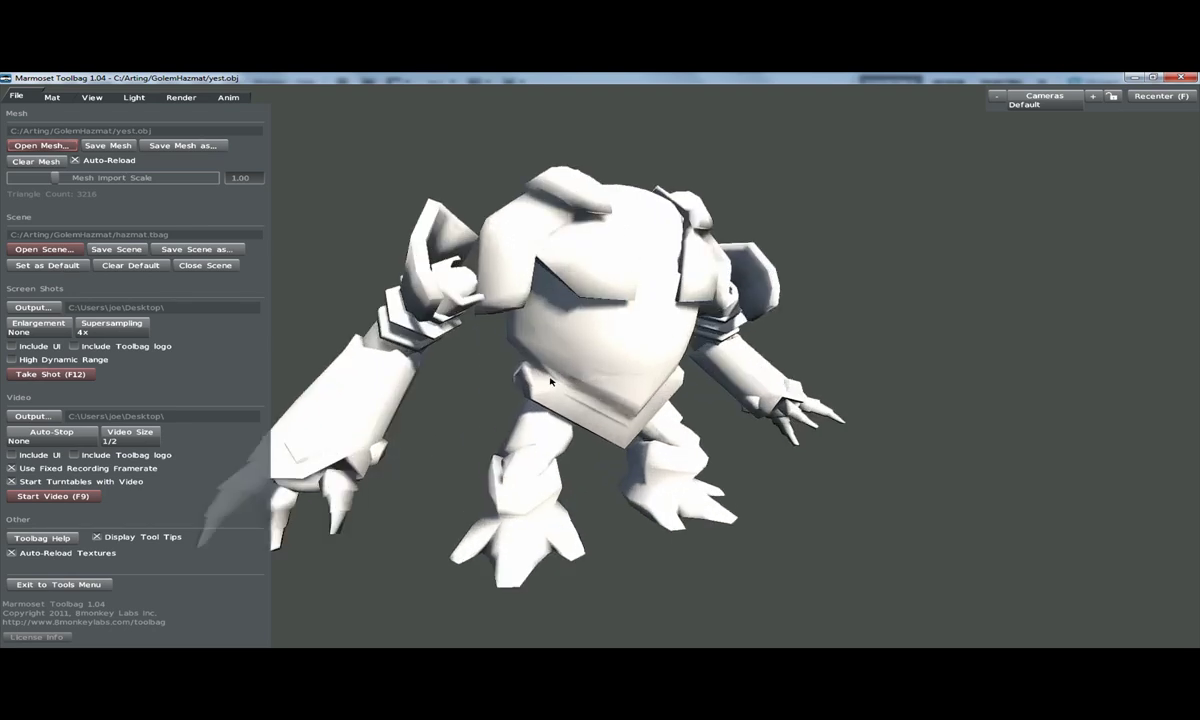
{"action": "left_click_drag", "start_coordinate": [550, 380], "coordinate": [550, 355]}
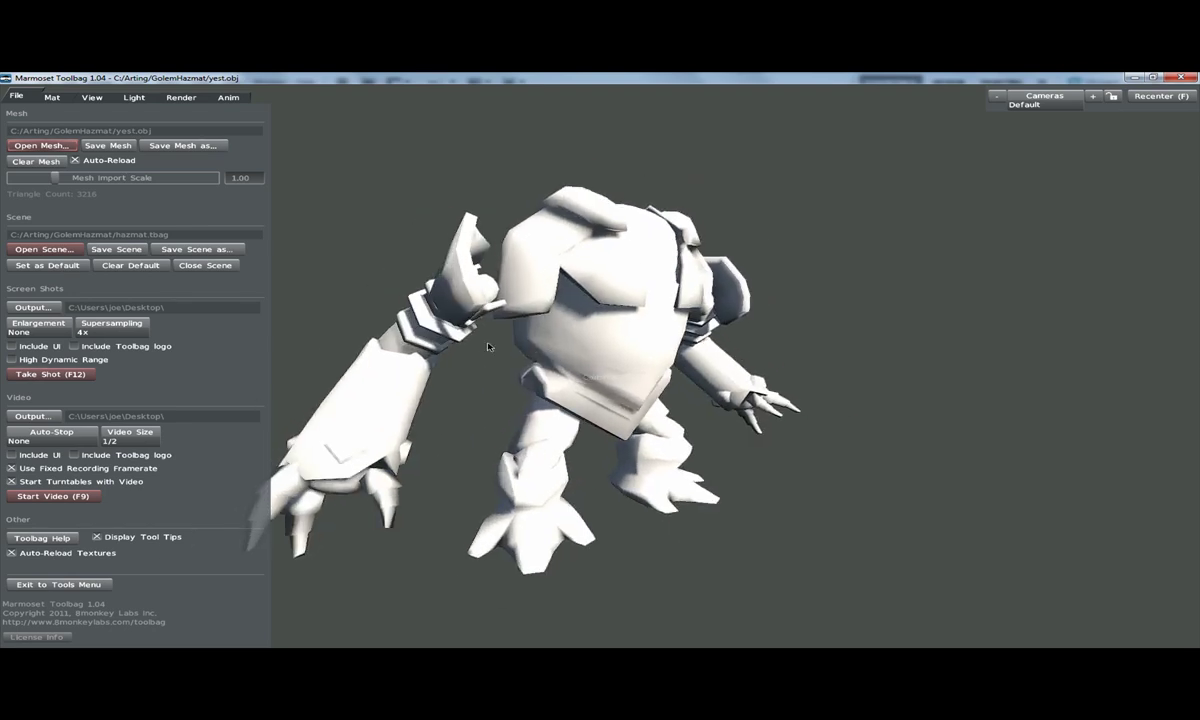
{"action": "mouse_move", "coordinate": [400, 250]}
{"action": "left_mouse_down"}
{"action": "mouse_move", "coordinate": [436, 270]}
{"action": "mouse_move", "coordinate": [420, 262]}
{"action": "left_mouse_up"}
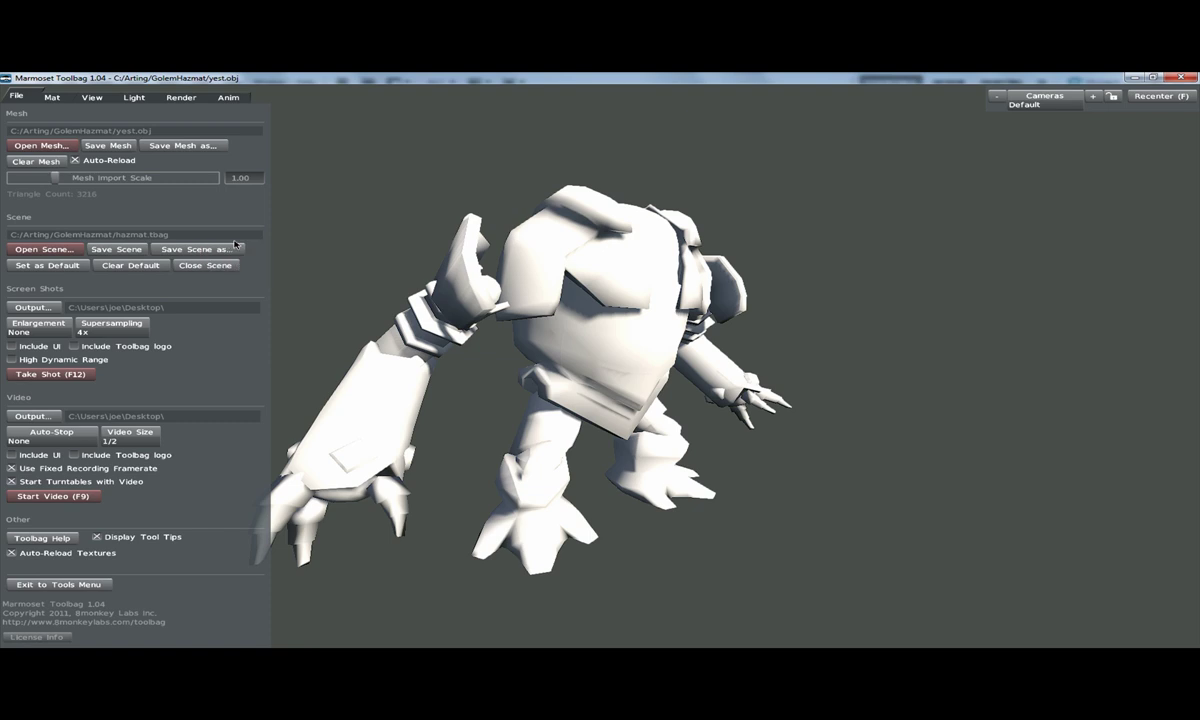
{"action": "left_click_drag", "start_coordinate": [556, 355], "coordinate": [582, 315]}
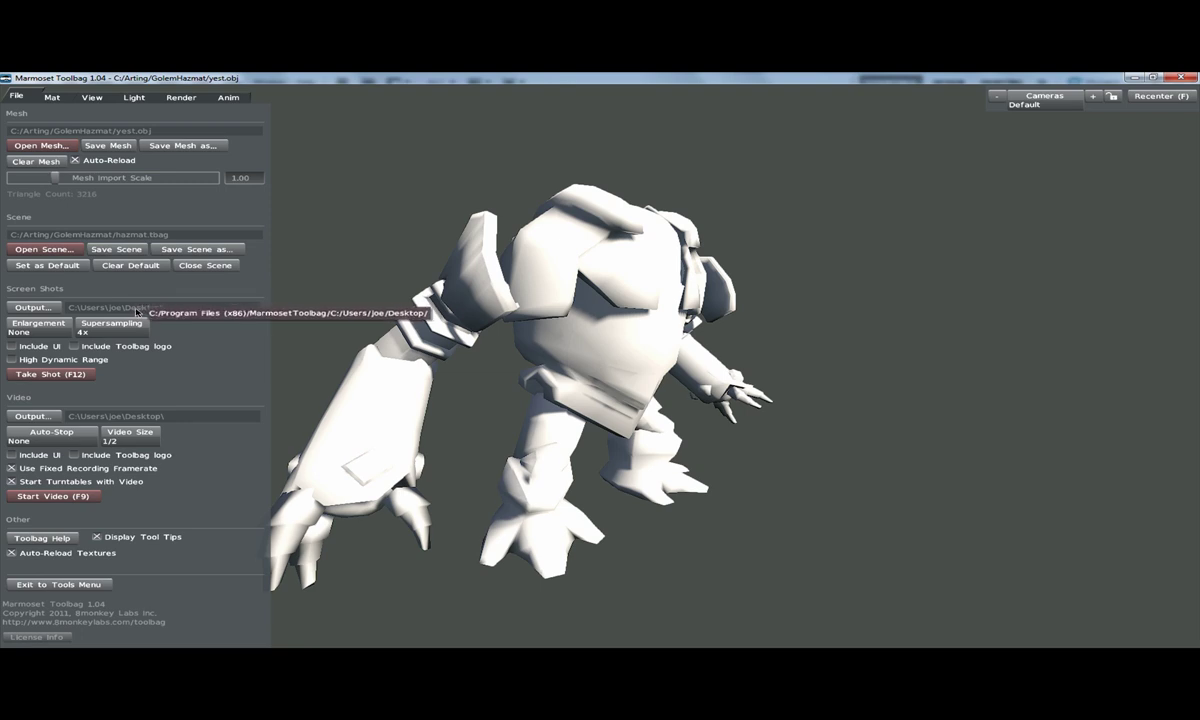
{"action": "left_click", "coordinate": [42, 320]}
{"action": "left_click", "coordinate": [40, 340]}
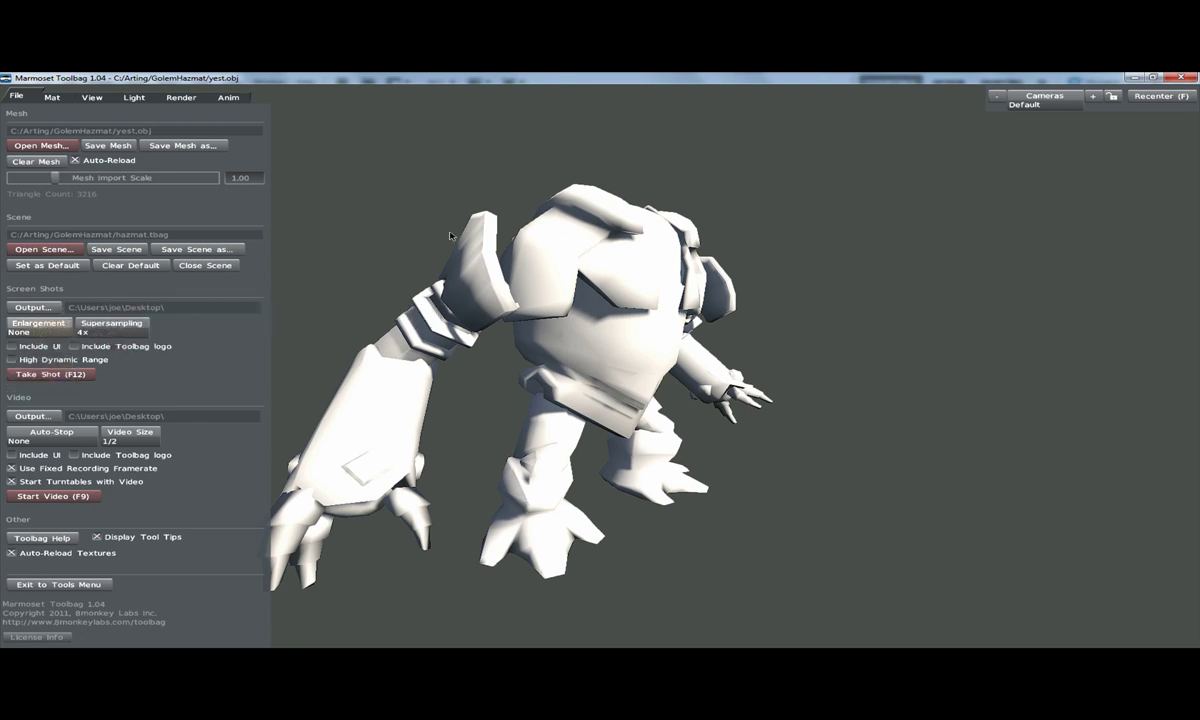
{"action": "left_click", "coordinate": [19, 323]}
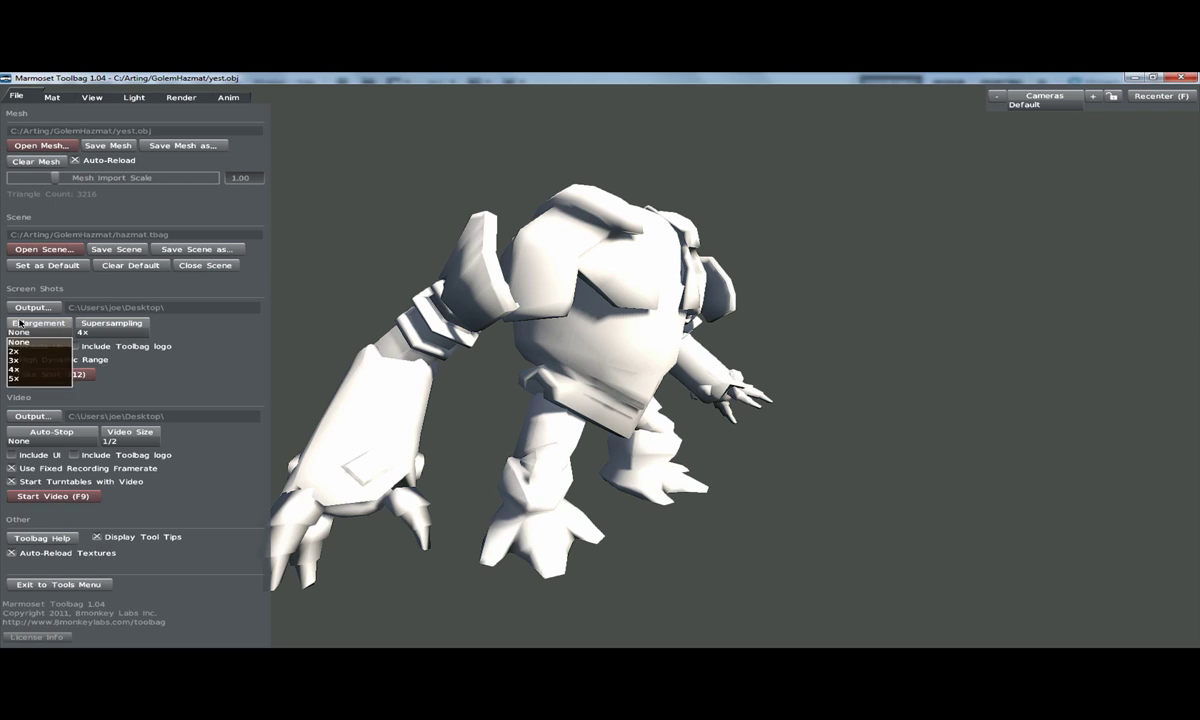
{"action": "left_click", "coordinate": [116, 305]}
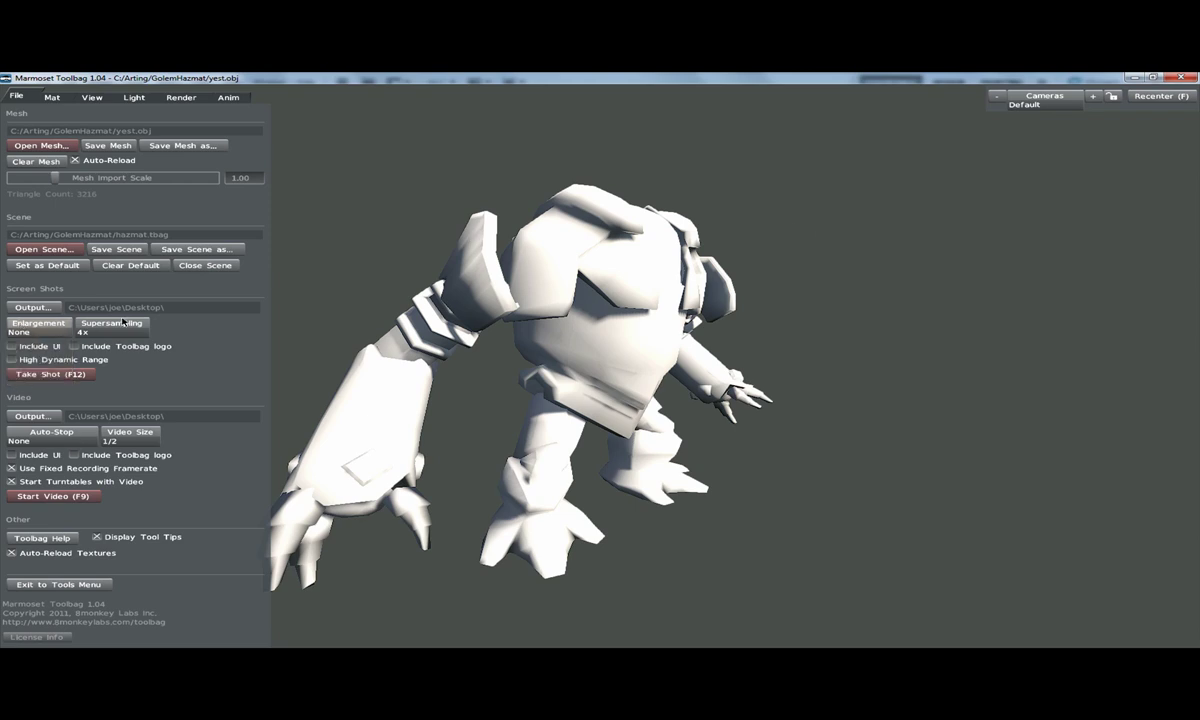
Display the default_mtl.mat settings, using grey.tga diffuse and flatNorm.tga normal map.
{"action": "left_click", "coordinate": [49, 97]}
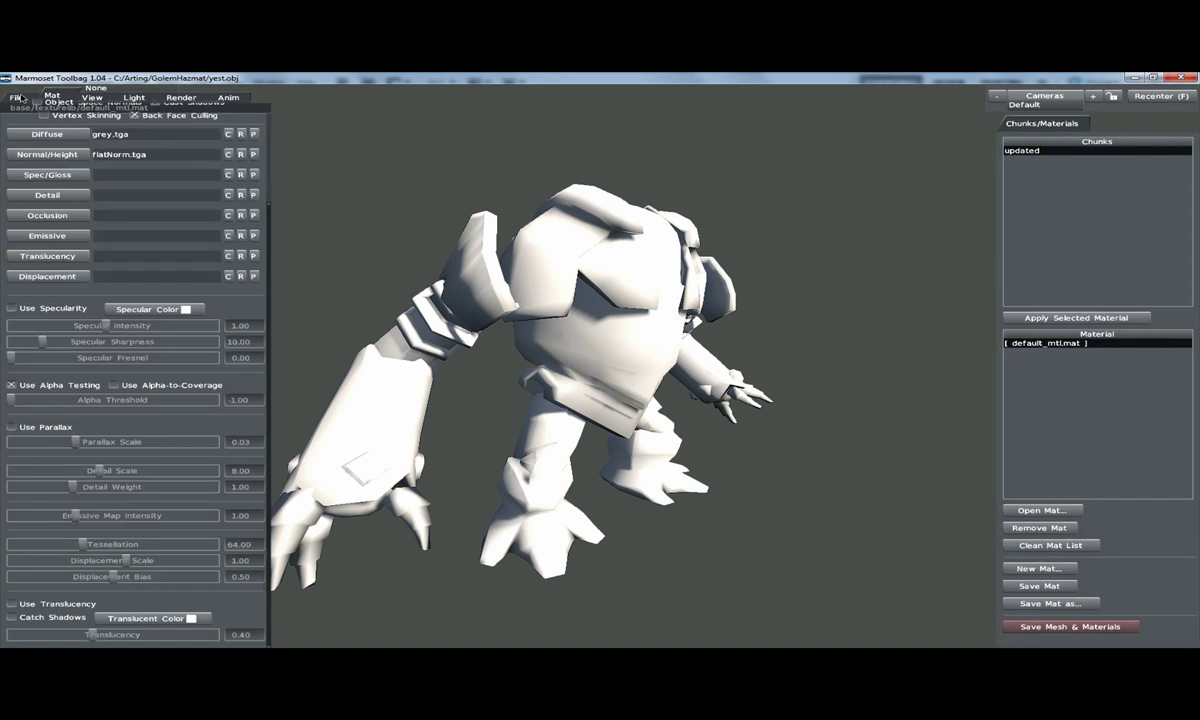
{"action": "left_click", "coordinate": [18, 97]}
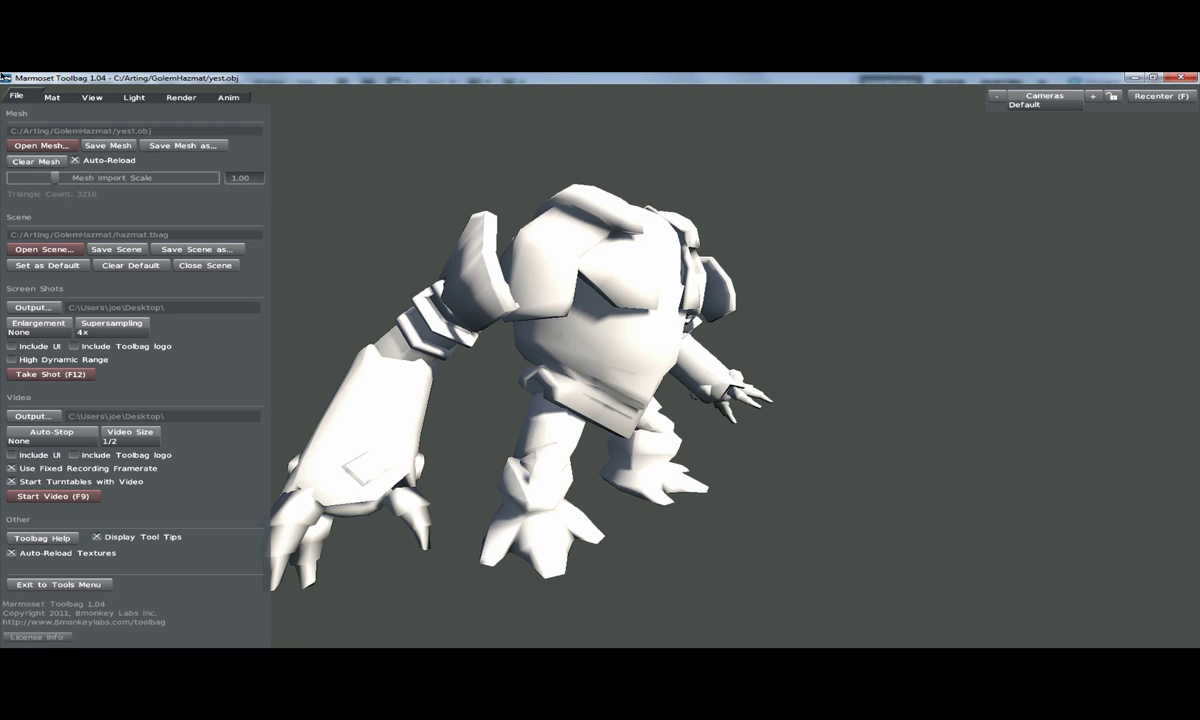
{"action": "left_click", "coordinate": [50, 97]}
{"action": "left_click", "coordinate": [92, 97]}
{"action": "left_click", "coordinate": [134, 97]}
{"action": "left_click", "coordinate": [16, 96]}
{"action": "left_click", "coordinate": [76, 100]}
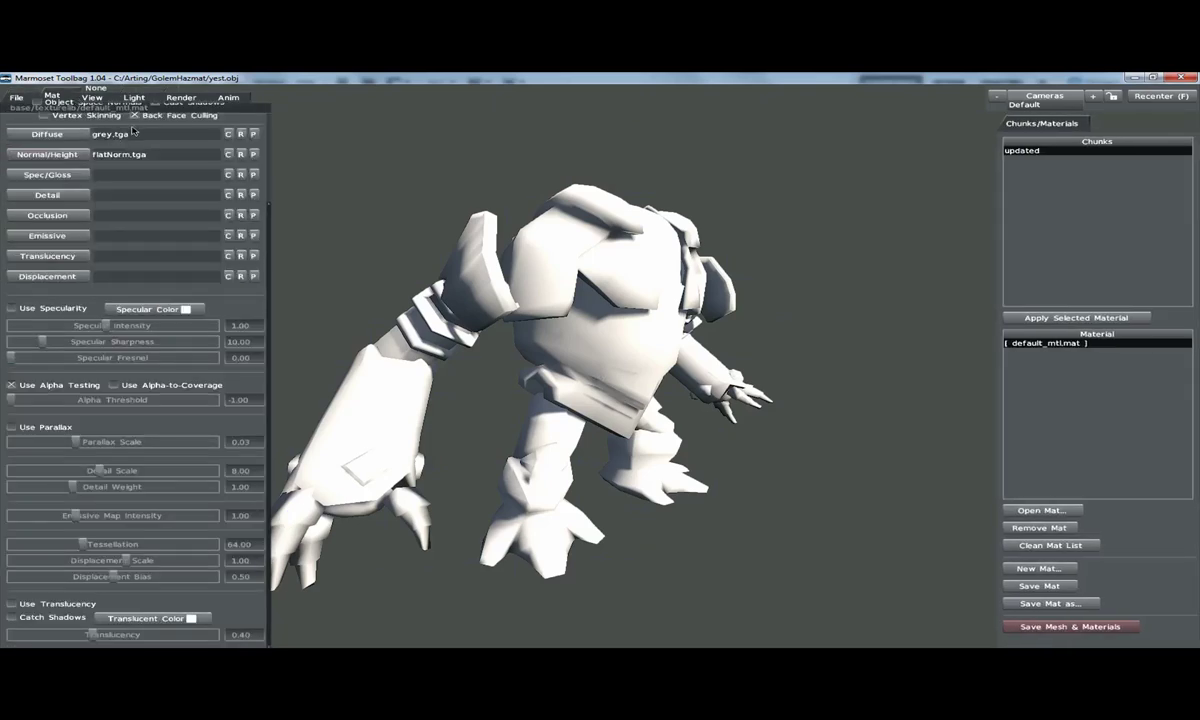
{"action": "scroll", "coordinate": [126, 120], "scroll_direction": "up", "scroll_amount": 5}
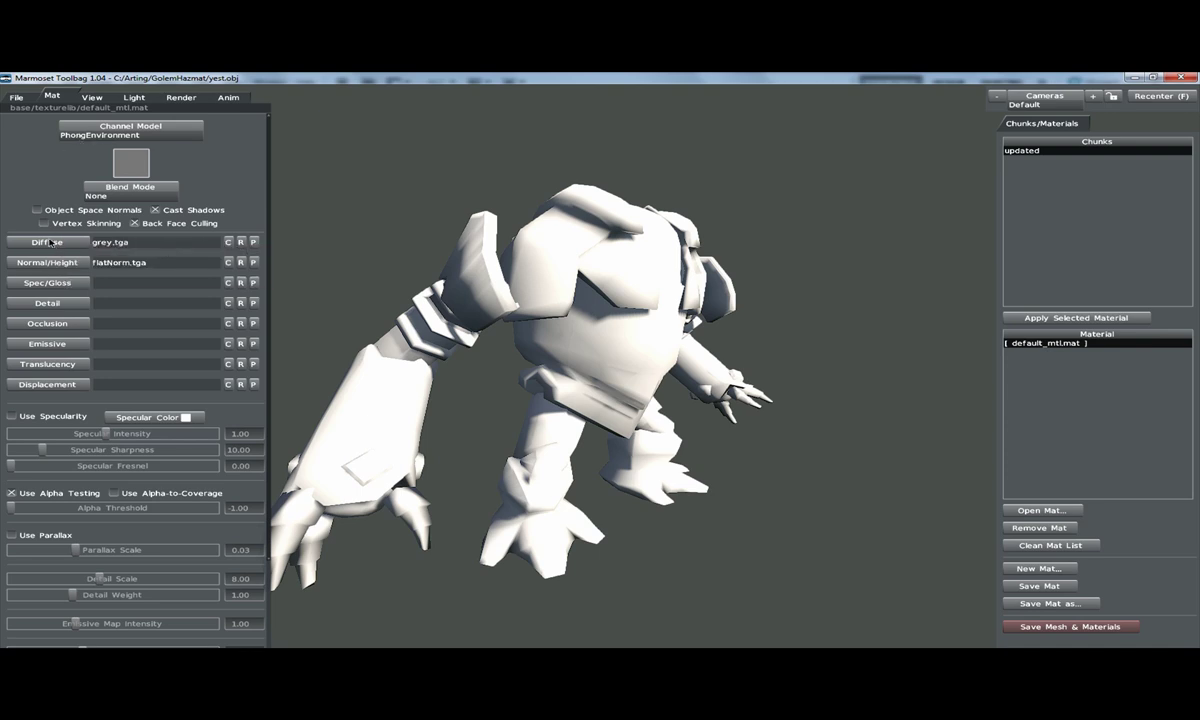
Load GolemHazmat.tga, GolemHazmatNormal.tga and GolemHazmatSpecular.tga as diffuse, normal and specular maps.
{"action": "left_click", "coordinate": [49, 242]}
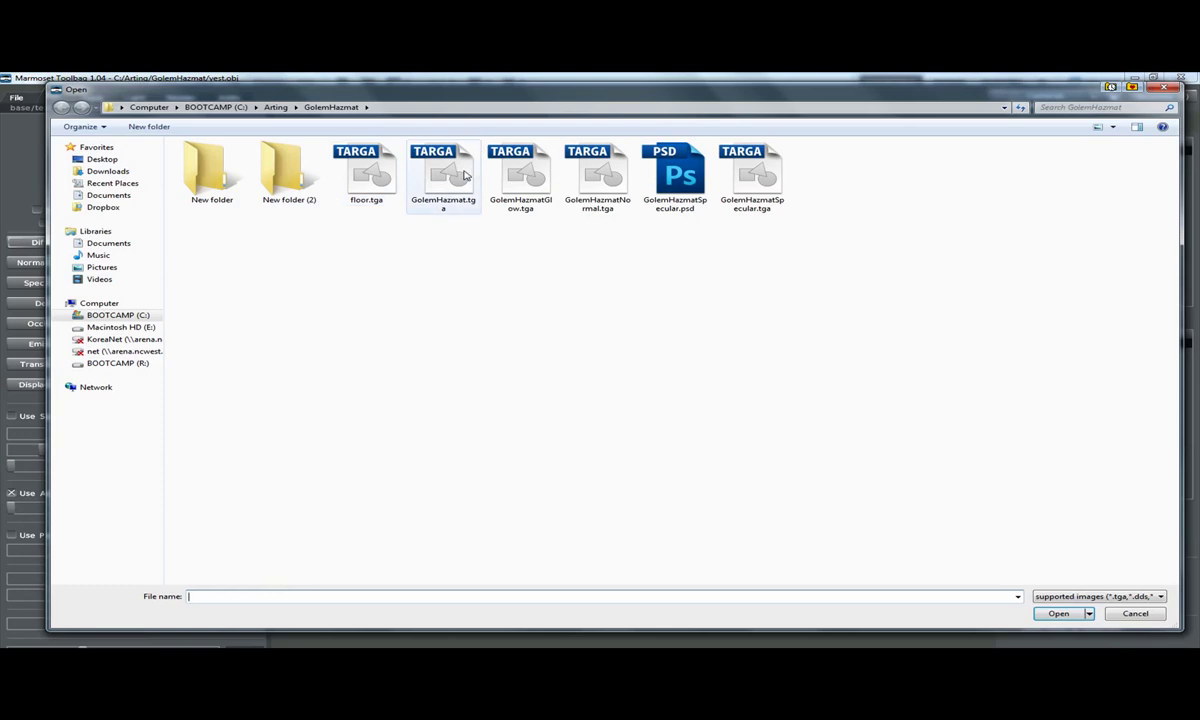
{"action": "double_click", "coordinate": [463, 175]}
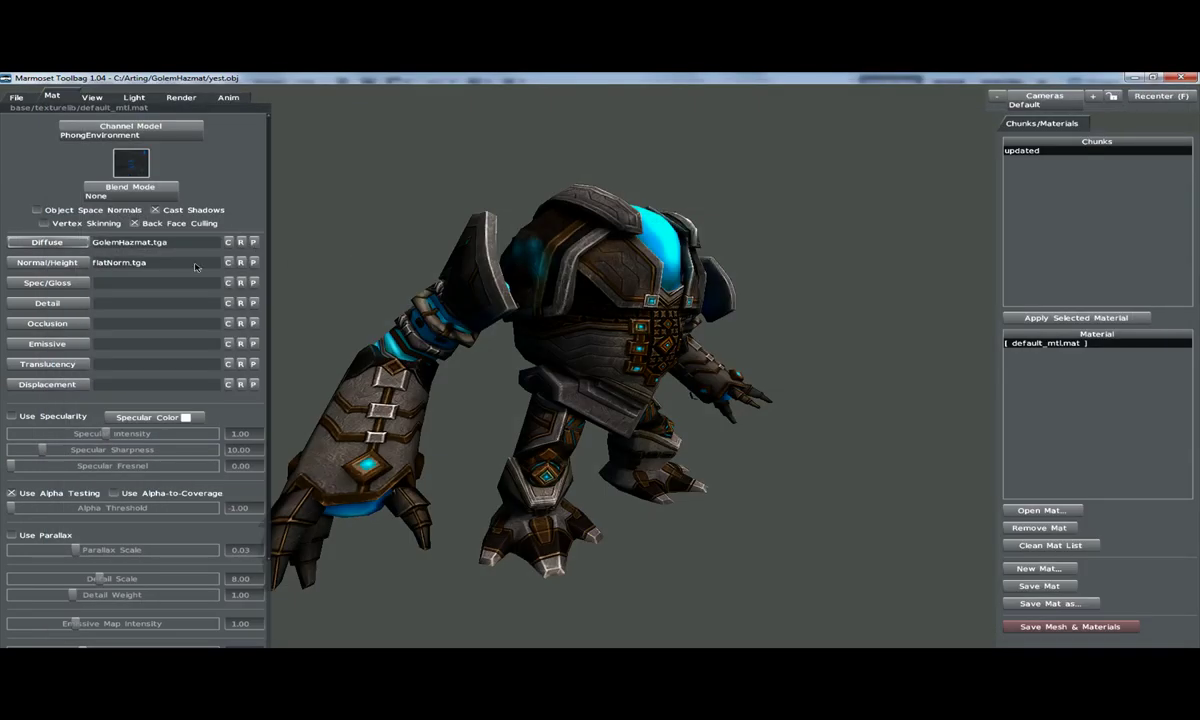
{"action": "left_click", "coordinate": [47, 262]}
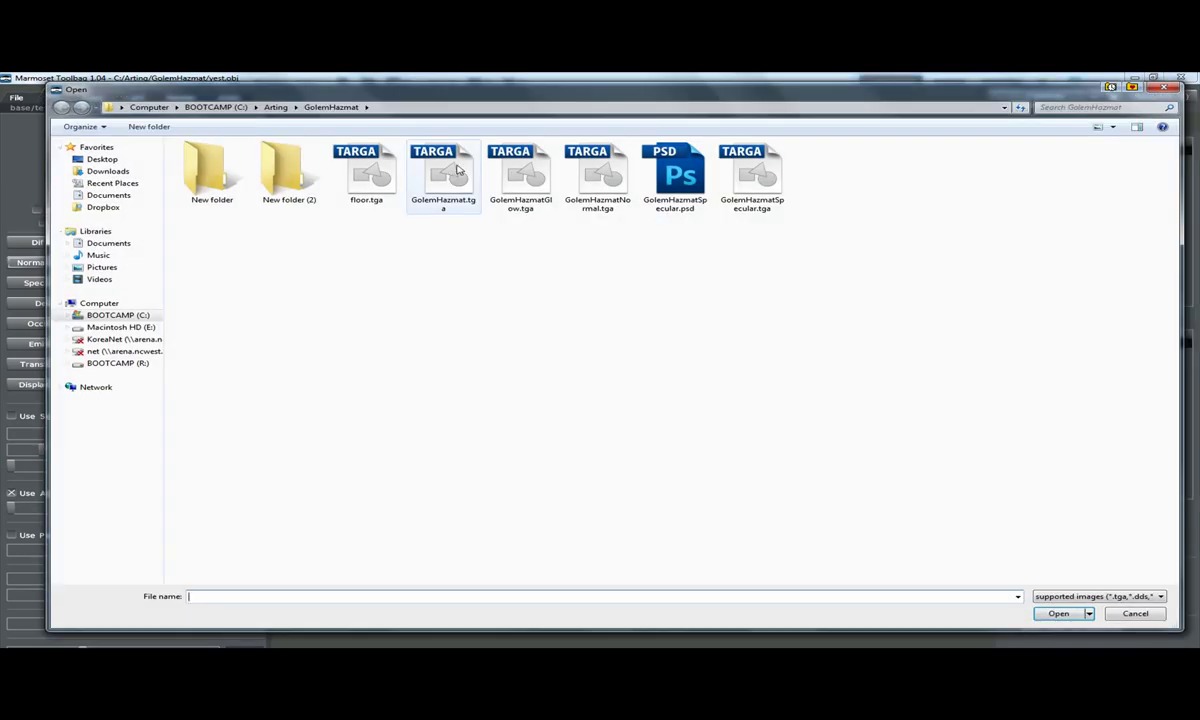
{"action": "double_click", "coordinate": [600, 178]}
{"action": "left_click", "coordinate": [50, 264]}
{"action": "double_click", "coordinate": [752, 178]}
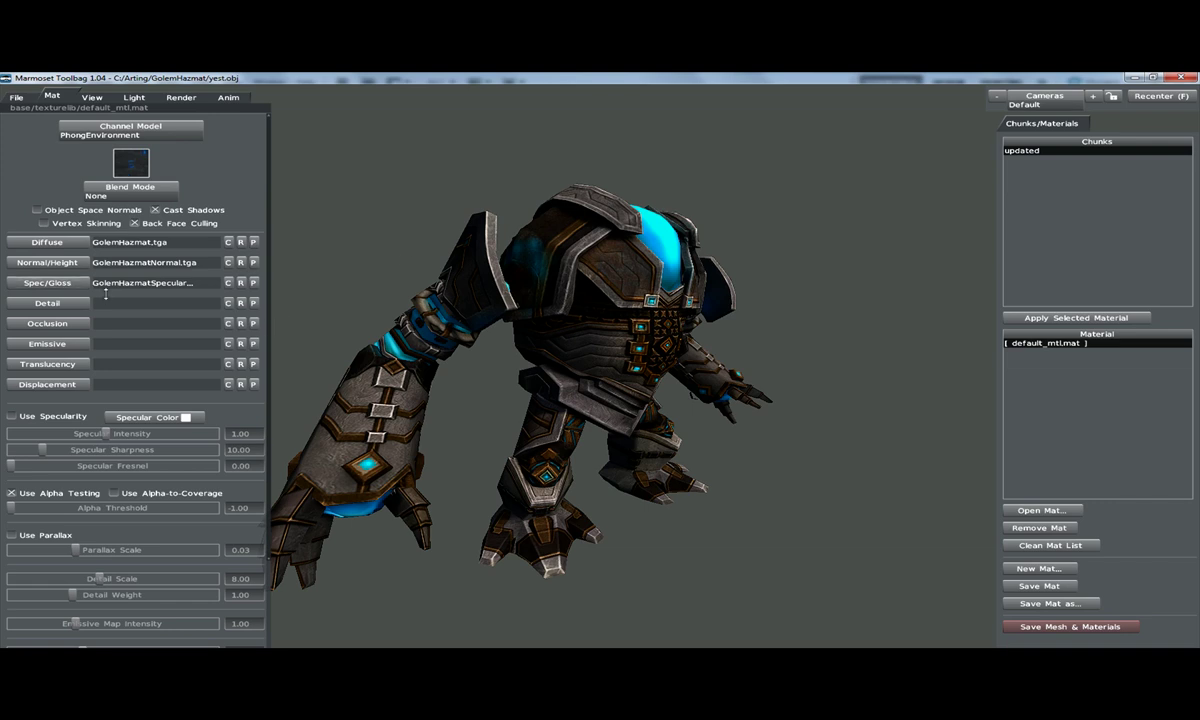
Turn on Use Specularity for the golem material.
{"action": "scroll", "coordinate": [107, 285], "scroll_direction": "down", "scroll_amount": 1}
{"action": "scroll", "coordinate": [107, 285], "scroll_direction": "down", "scroll_amount": 3}
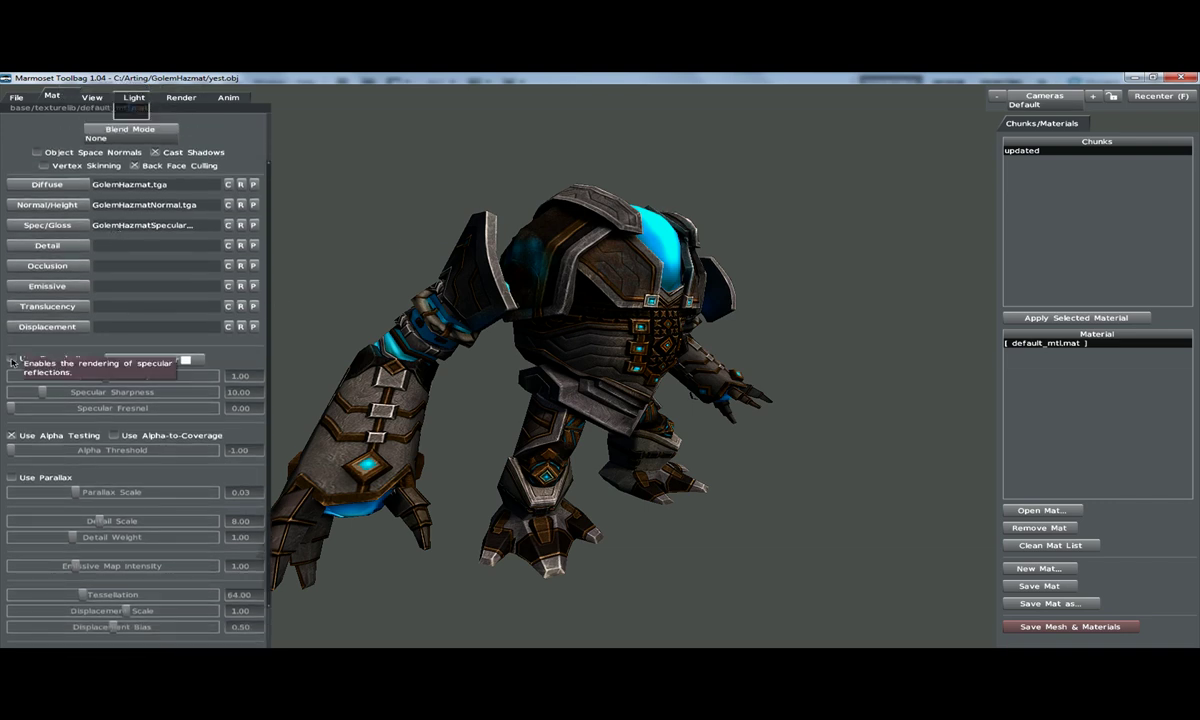
{"action": "left_click", "coordinate": [12, 359]}
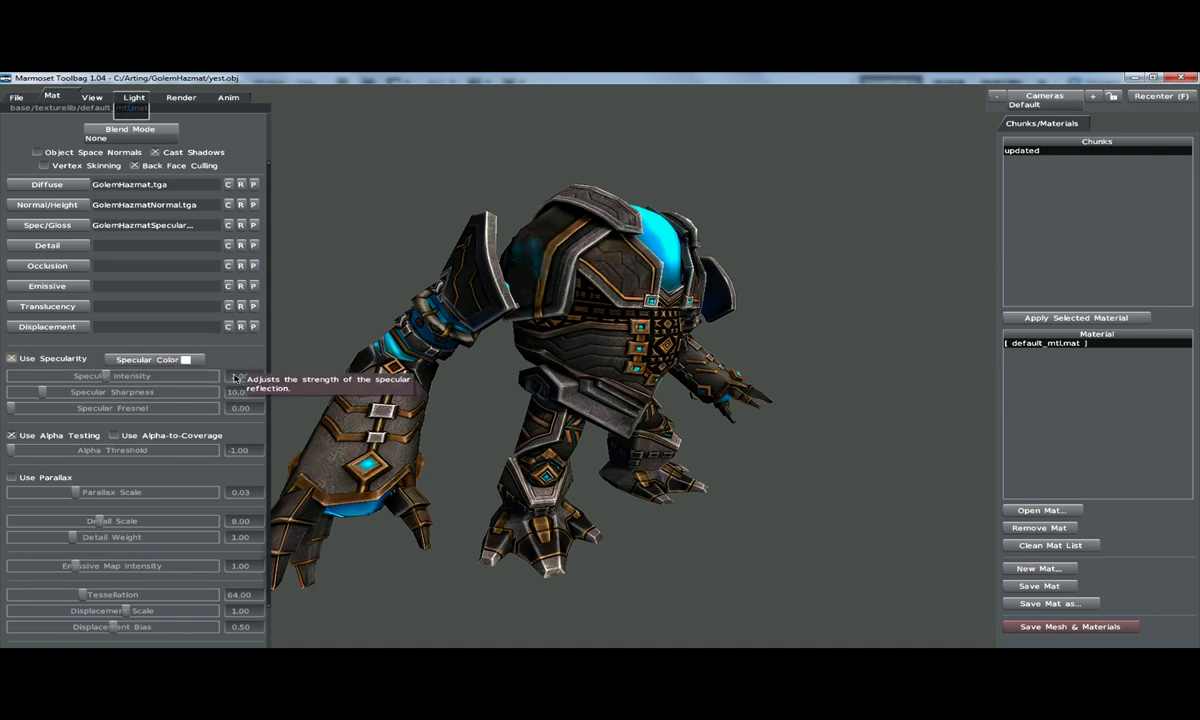
{"action": "key", "text": "alt+Tab"}
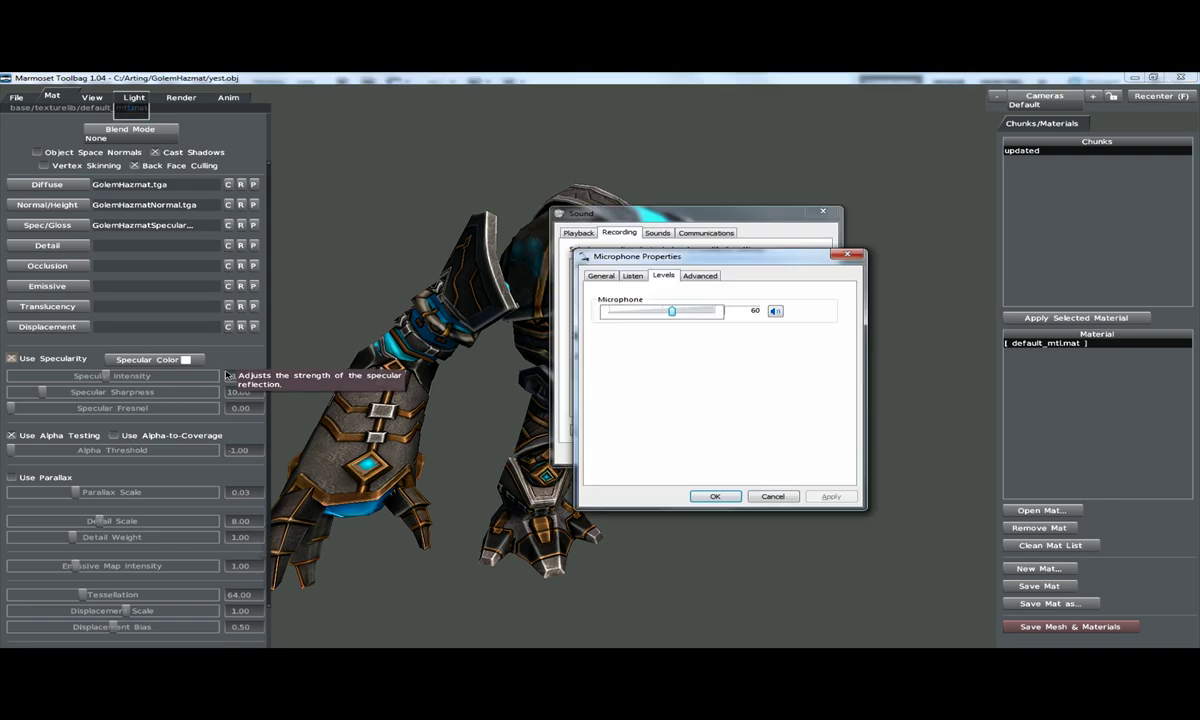
{"action": "key", "text": "alt+Tab"}
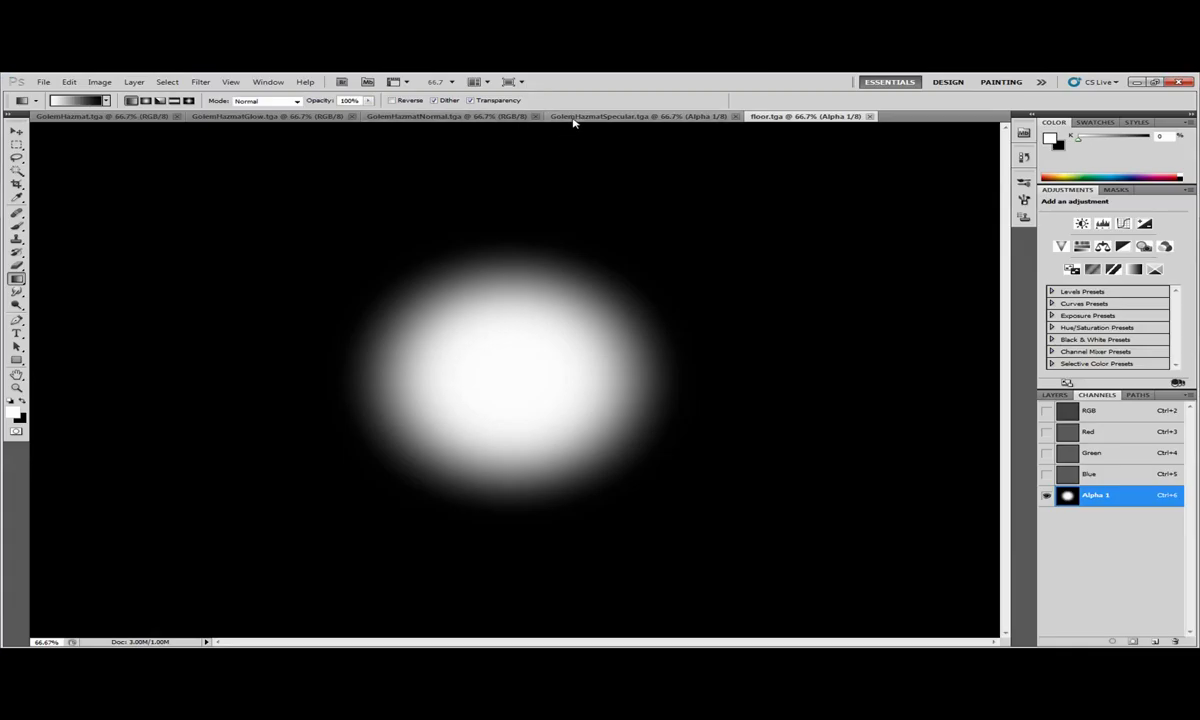
{"action": "left_click", "coordinate": [574, 117]}
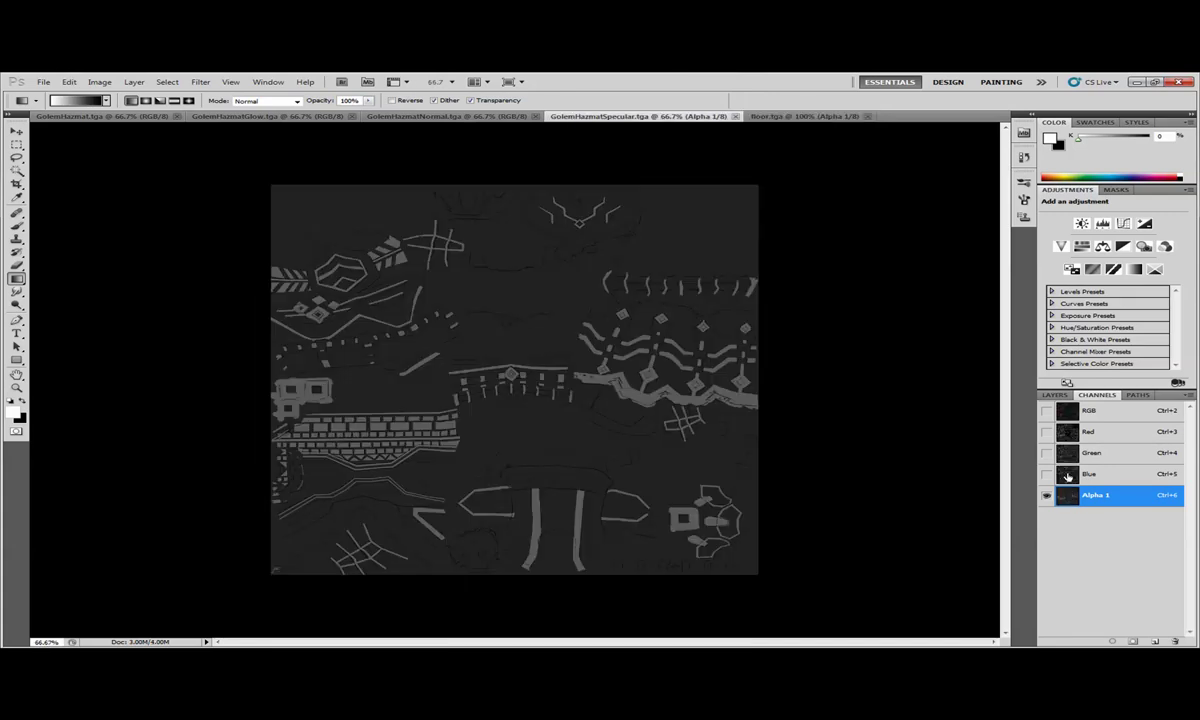
{"action": "left_click", "coordinate": [1088, 412]}
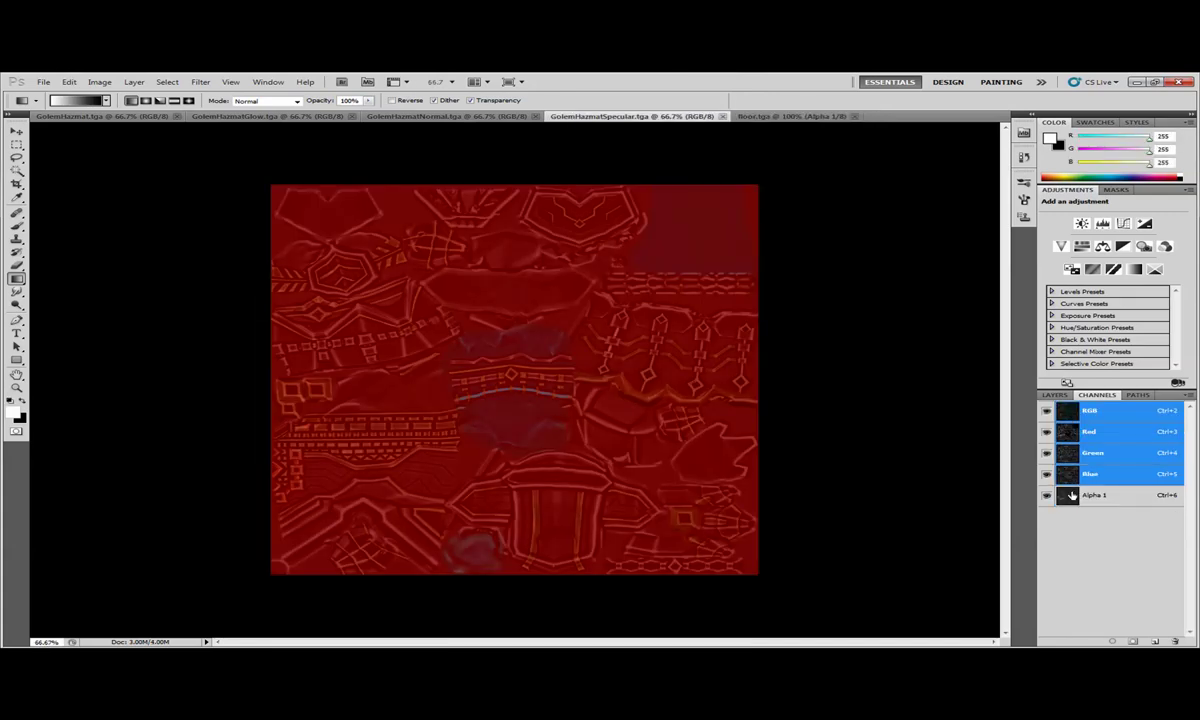
{"action": "left_click", "coordinate": [1092, 495]}
{"action": "left_click", "coordinate": [1099, 415]}
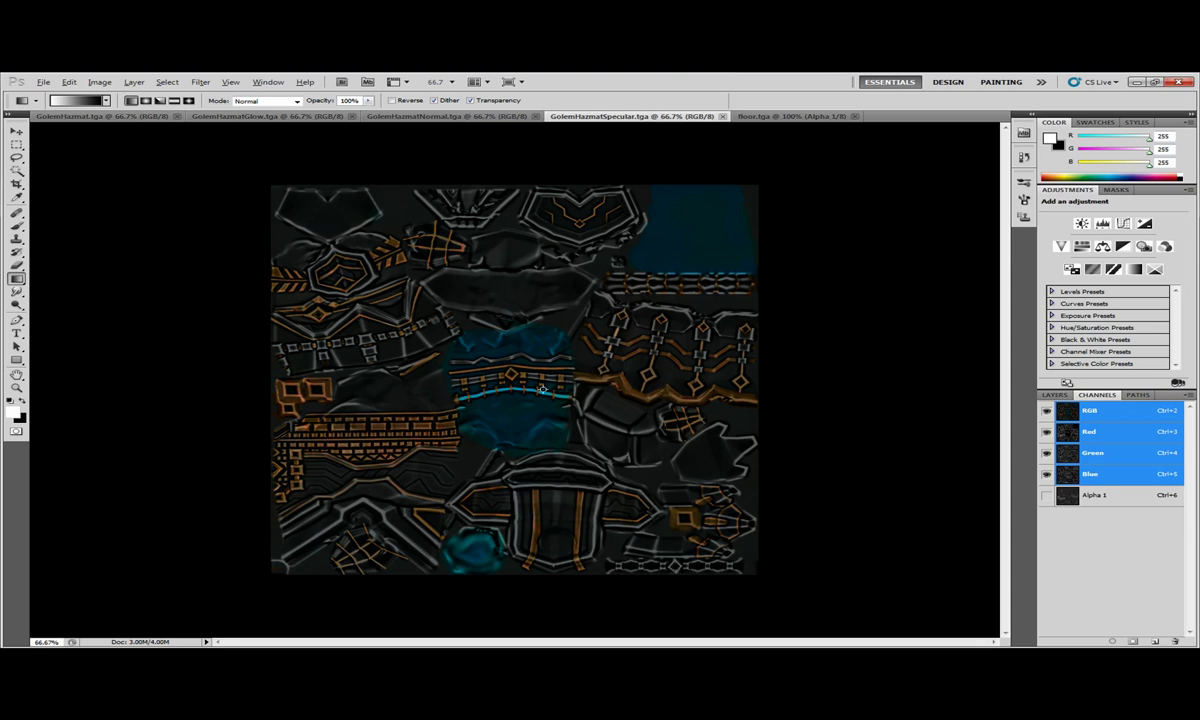
{"action": "key", "text": "alt+Tab"}
{"action": "key", "text": "alt+Tab"}
{"action": "key", "text": "alt+Tab"}
Check the specular shading, then test Alpha Threshold and return it to 0.10.
{"action": "left_click_drag", "start_coordinate": [452, 366], "coordinate": [480, 372]}
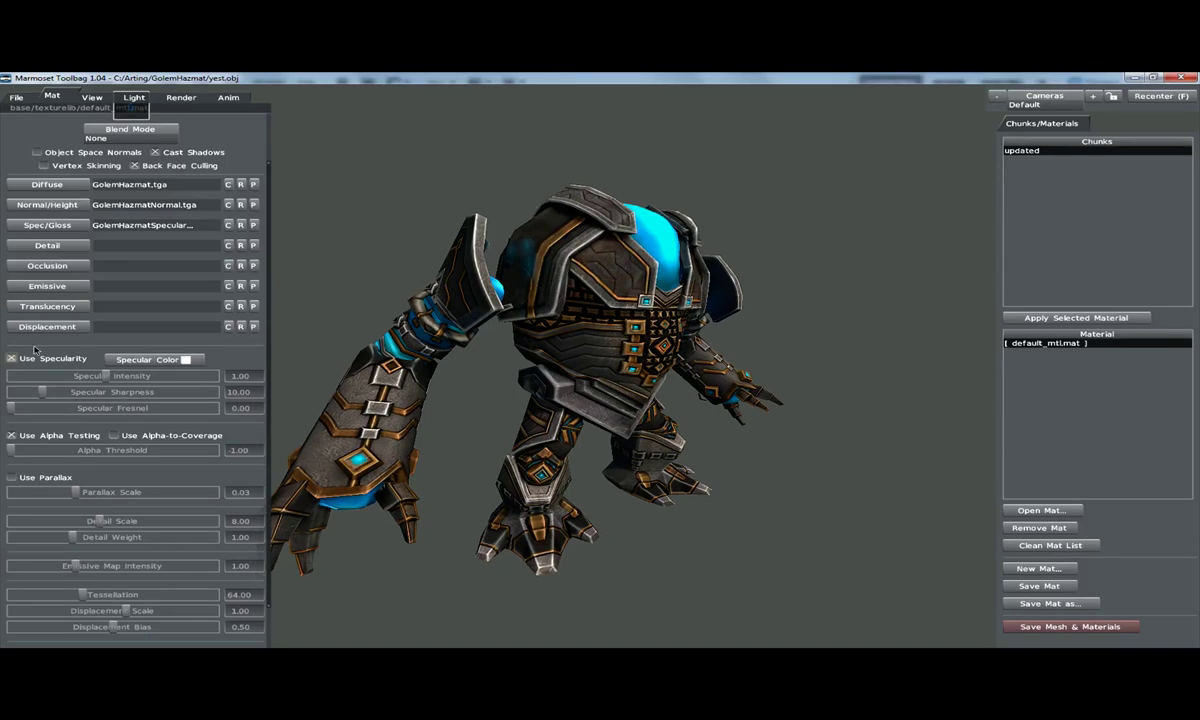
{"action": "left_click_drag", "start_coordinate": [372, 366], "coordinate": [400, 390]}
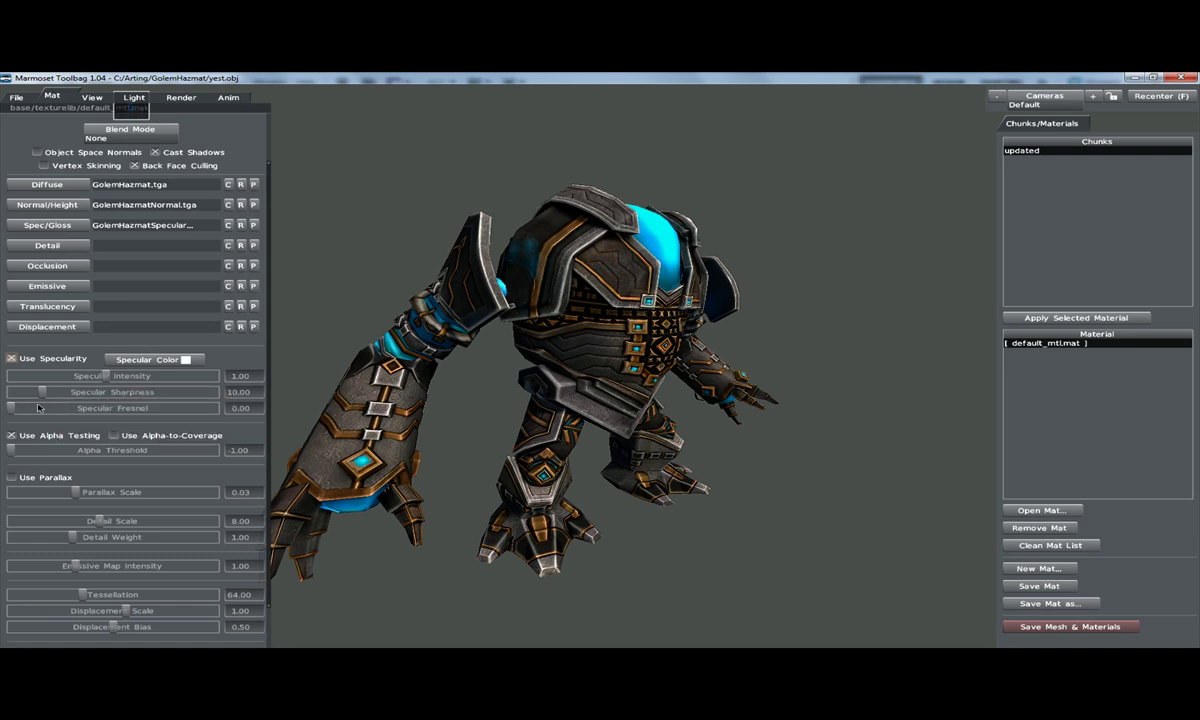
{"action": "left_click_drag", "start_coordinate": [376, 362], "coordinate": [397, 381]}
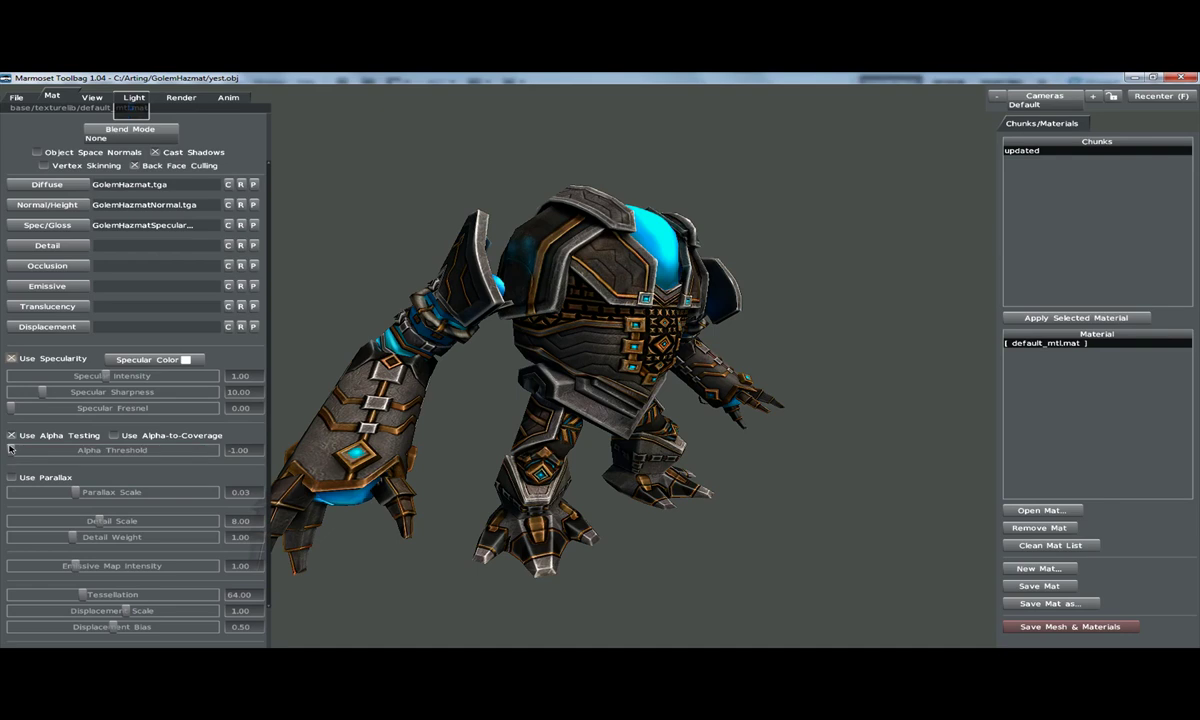
{"action": "left_click_drag", "start_coordinate": [14, 451], "coordinate": [131, 450]}
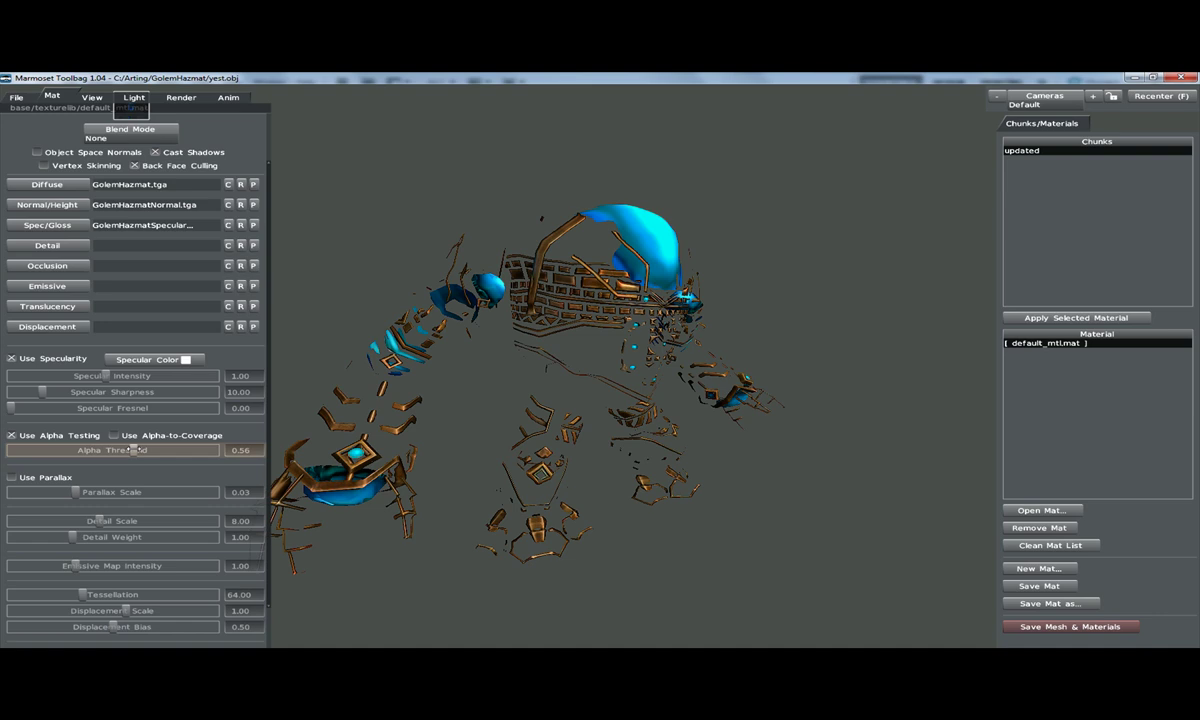
{"action": "left_click_drag", "start_coordinate": [135, 451], "coordinate": [16, 445]}
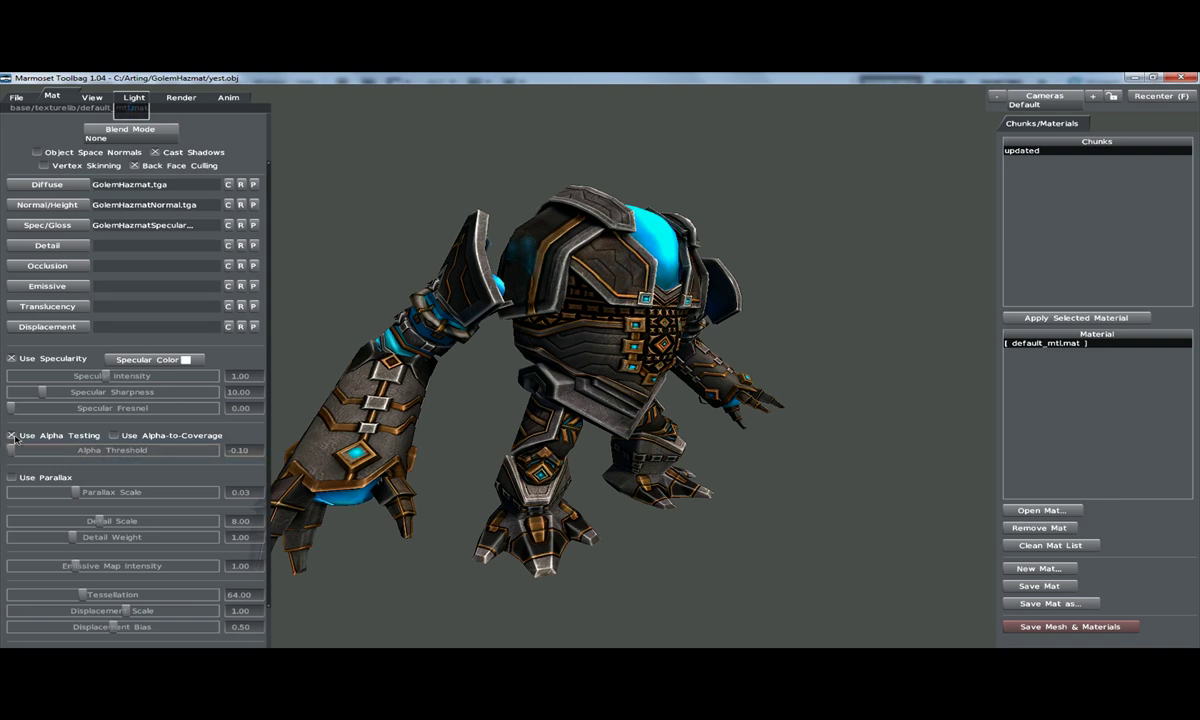
Disable Use Alpha Testing and load GolemHazmatGlow.tga as the emissive map at about 0.65 intensity.
{"action": "left_click", "coordinate": [12, 436]}
{"action": "scroll", "coordinate": [148, 470], "scroll_direction": "down", "scroll_amount": 2}
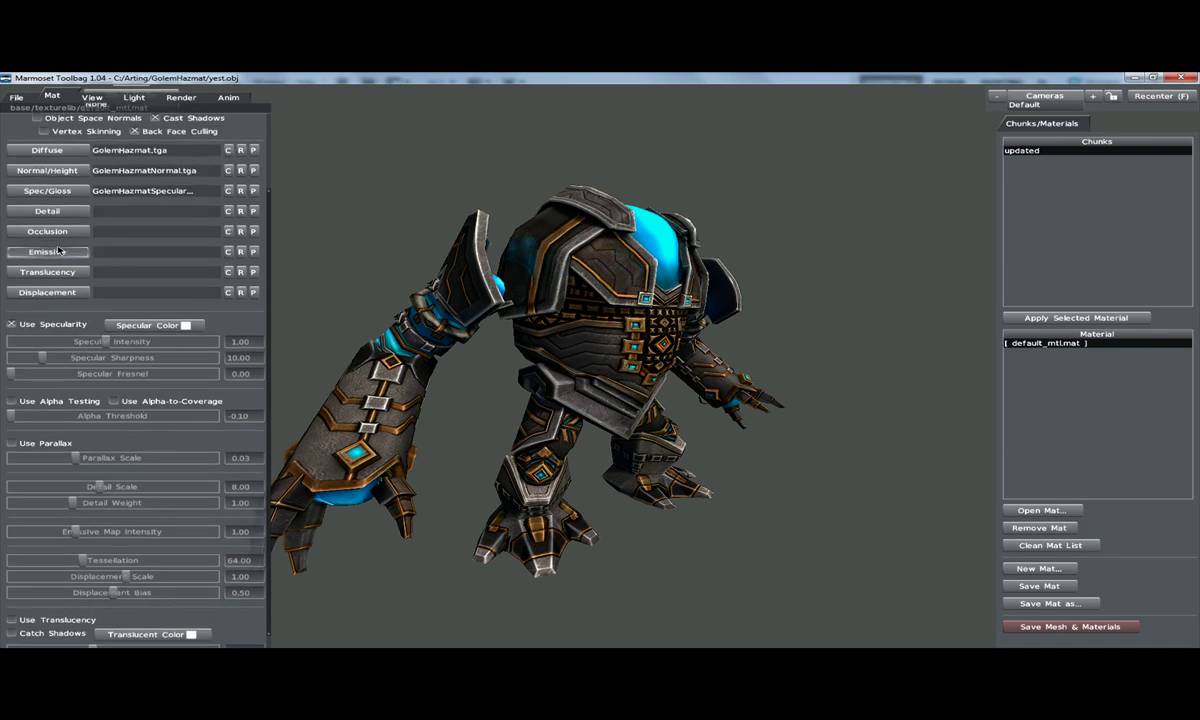
{"action": "left_click", "coordinate": [58, 250]}
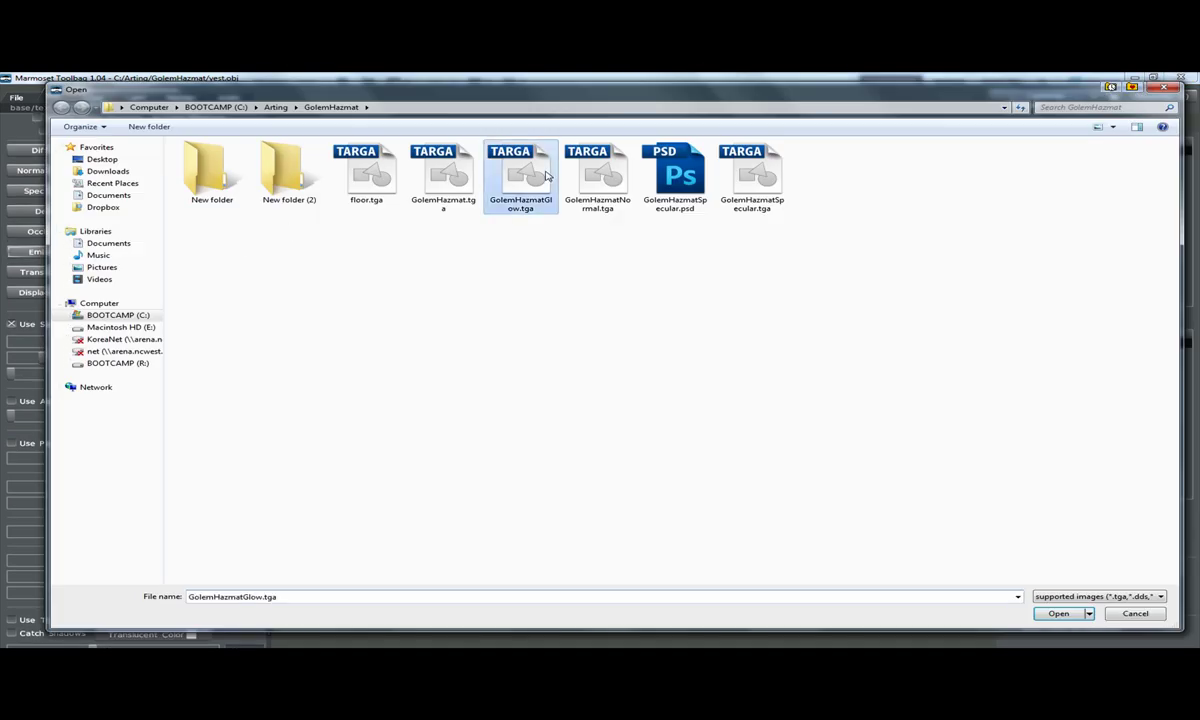
{"action": "left_click", "coordinate": [546, 176]}
{"action": "double_click", "coordinate": [546, 176]}
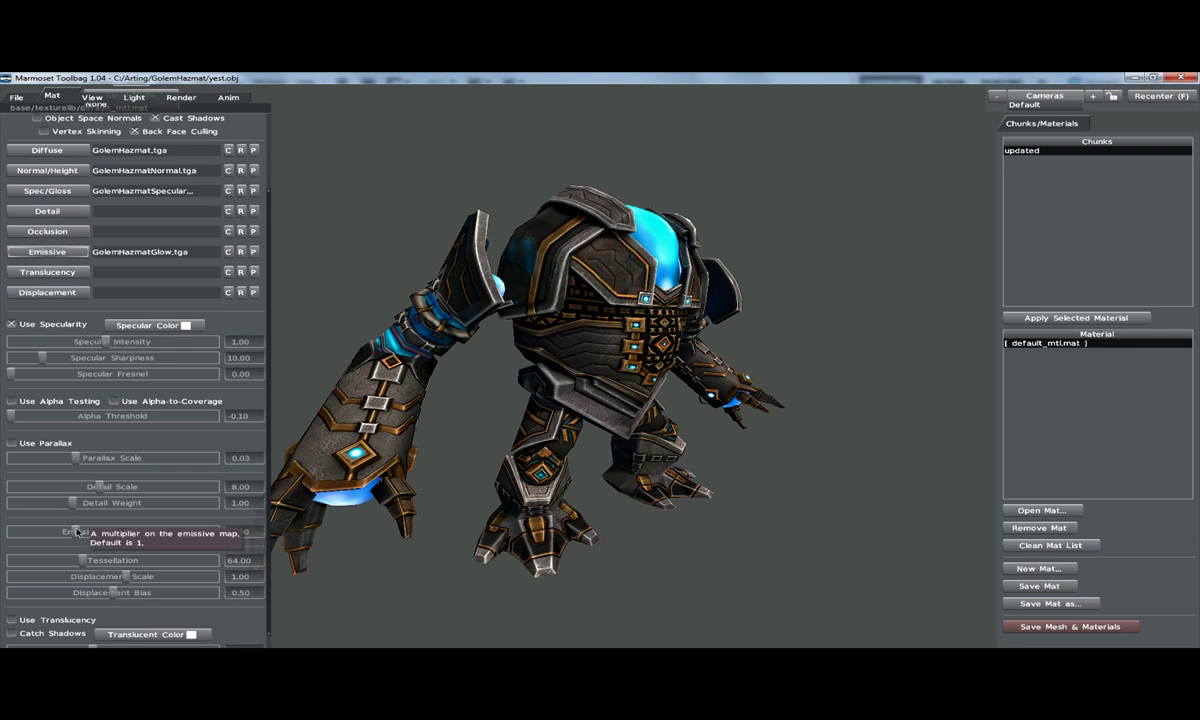
{"action": "left_click_drag", "start_coordinate": [80, 535], "coordinate": [60, 503]}
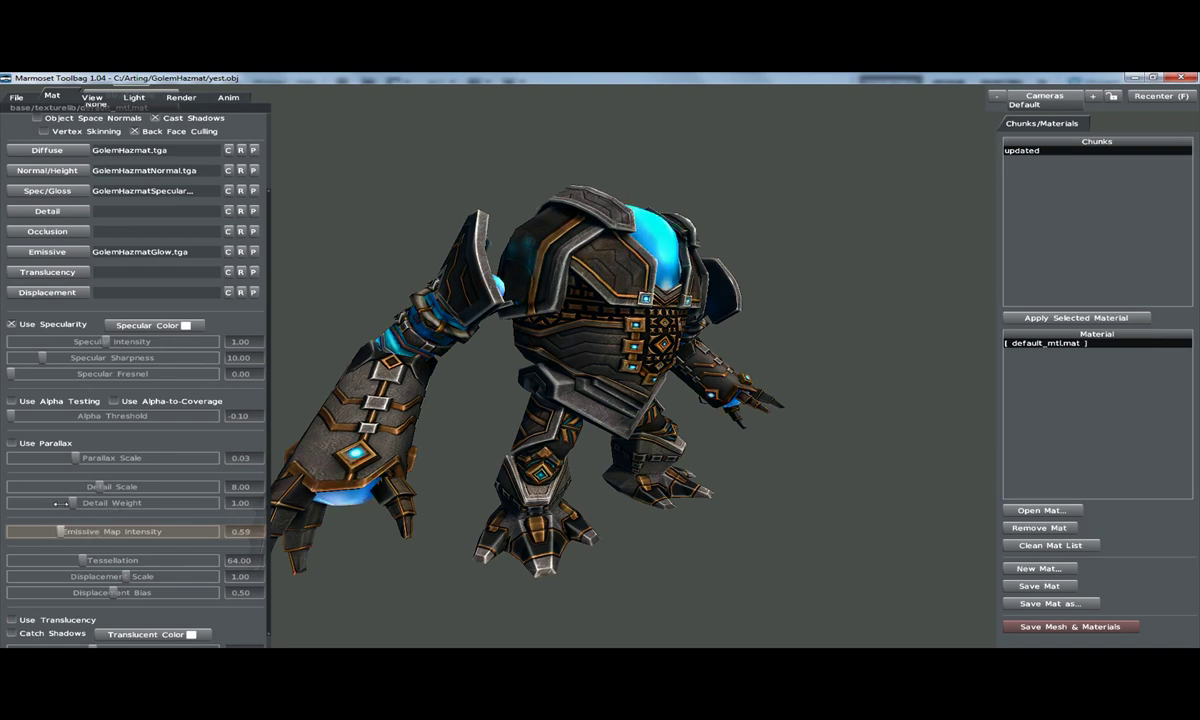
{"action": "left_click_drag", "start_coordinate": [545, 342], "coordinate": [575, 359]}
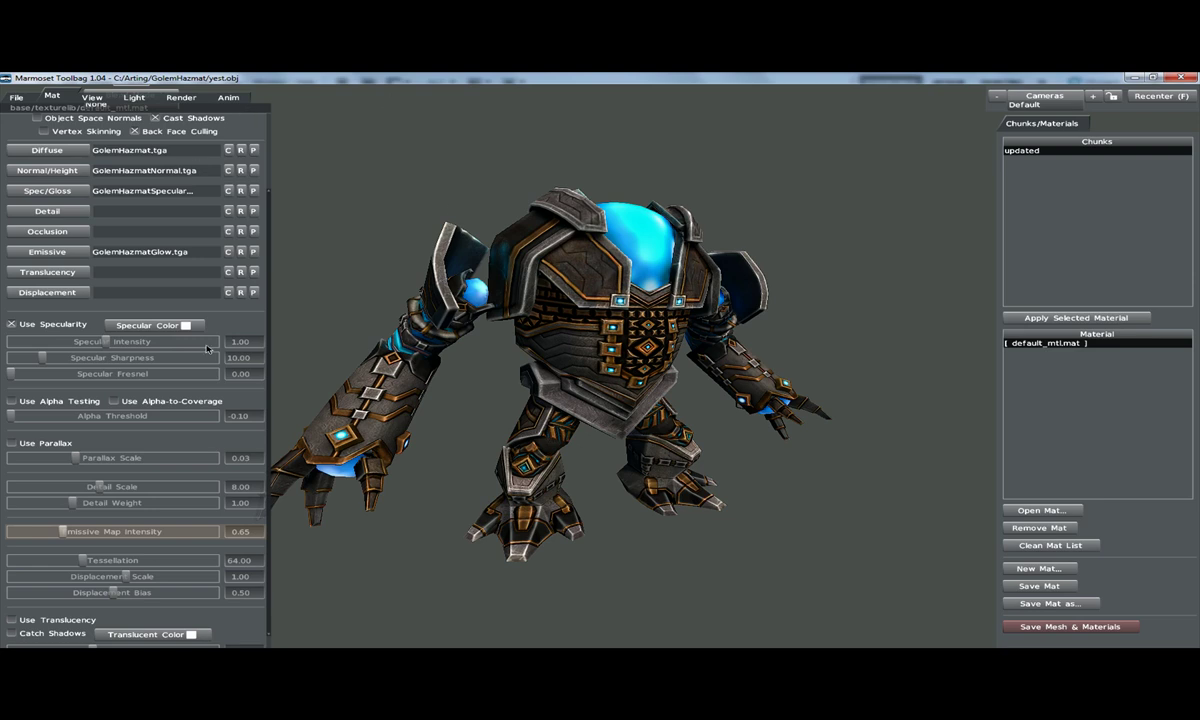
Turn on Draw skybox in the View settings and orbit to see the stormy sky.
{"action": "left_click", "coordinate": [131, 101]}
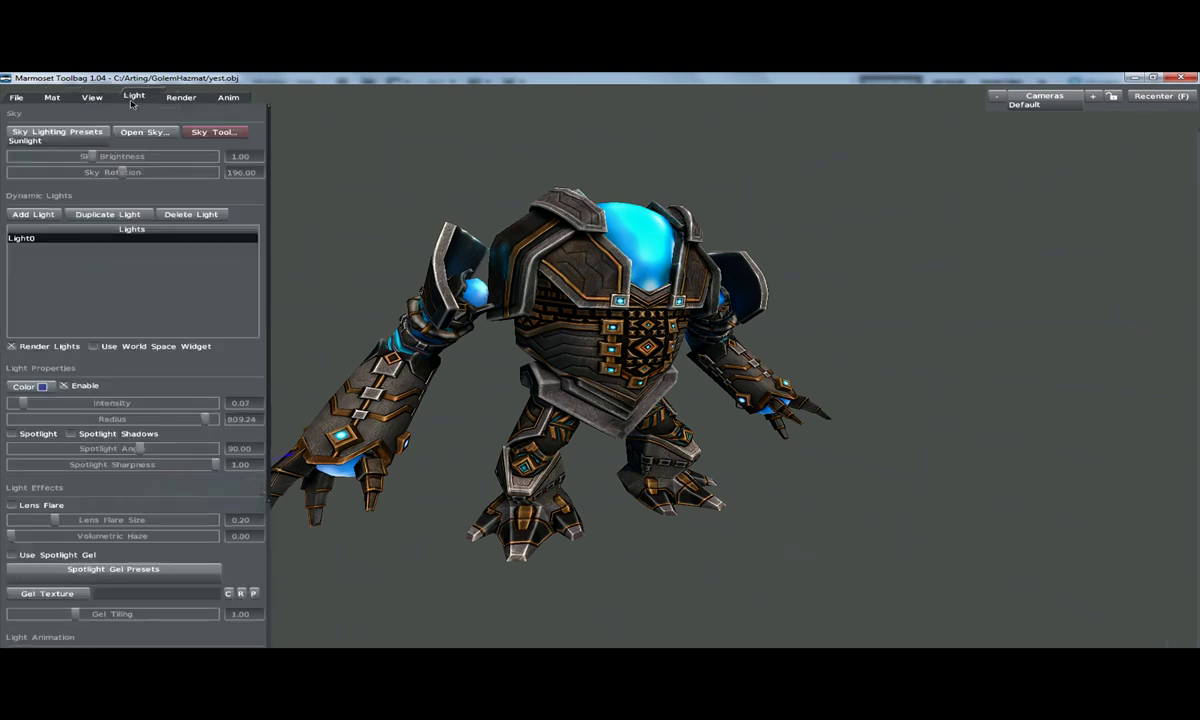
{"action": "left_click", "coordinate": [76, 93]}
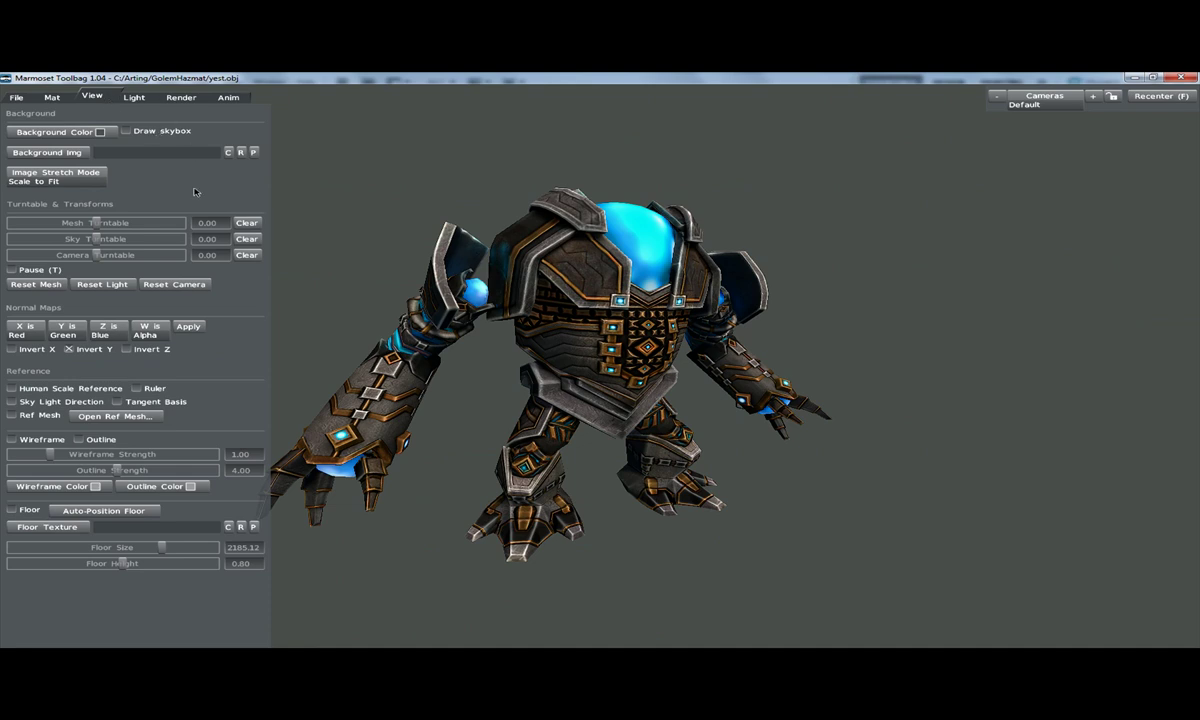
{"action": "left_click", "coordinate": [126, 131]}
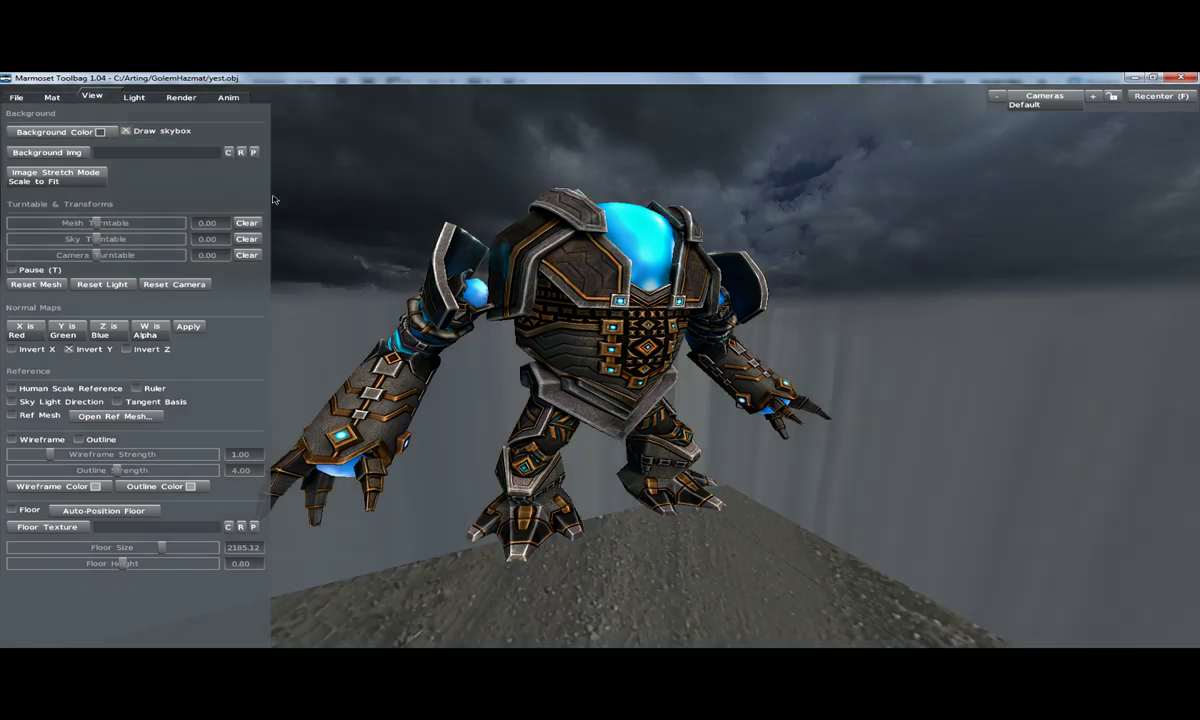
{"action": "left_click_drag", "start_coordinate": [436, 239], "coordinate": [745, 244]}
{"action": "left_click_drag", "start_coordinate": [652, 229], "coordinate": [600, 206]}
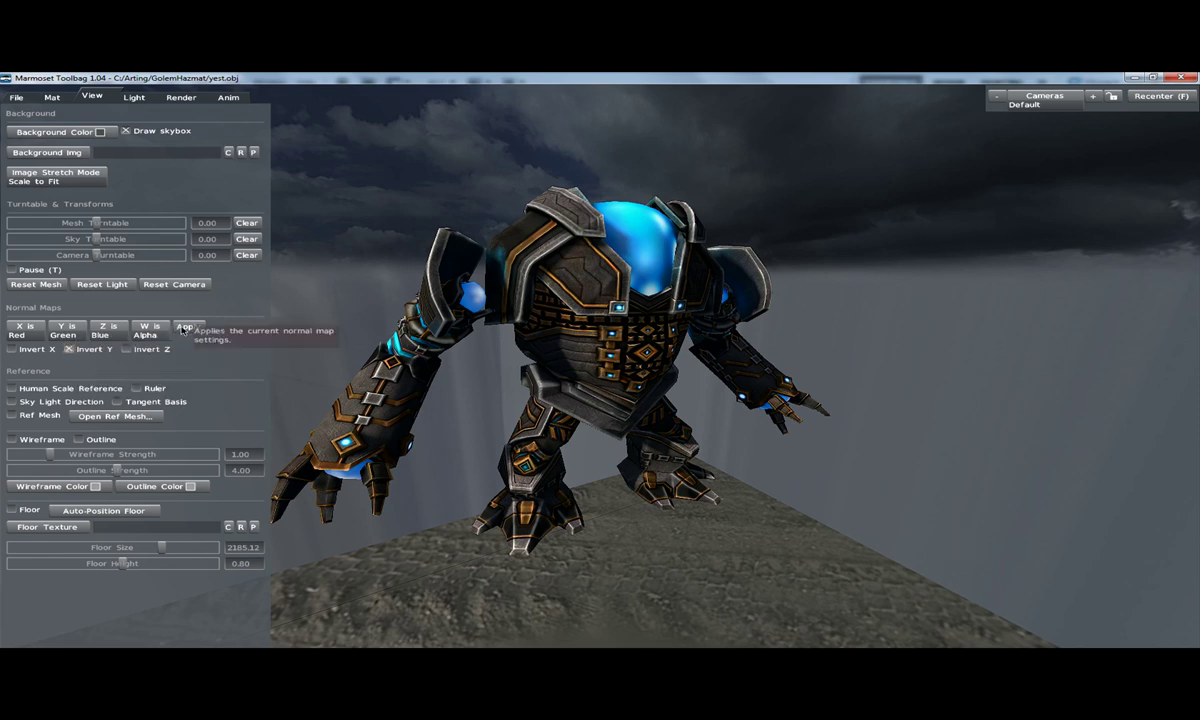
{"action": "left_click", "coordinate": [74, 349]}
{"action": "left_click", "coordinate": [188, 326]}
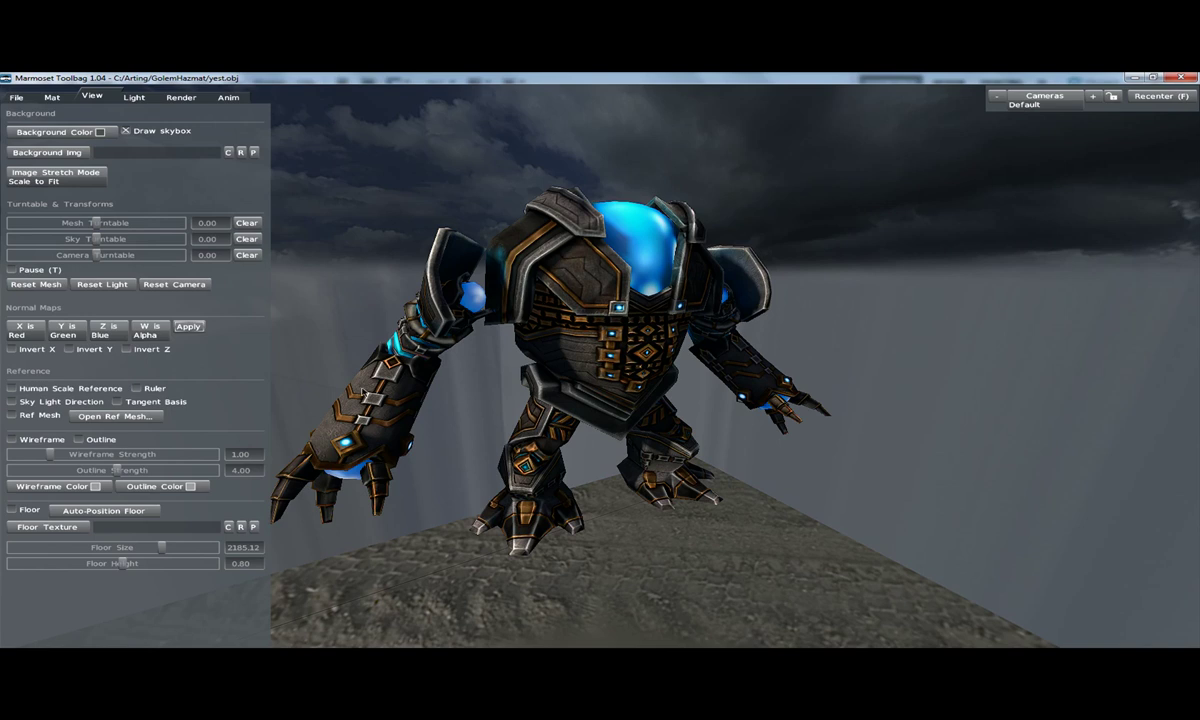
{"action": "left_click", "coordinate": [79, 351]}
{"action": "left_click", "coordinate": [189, 327]}
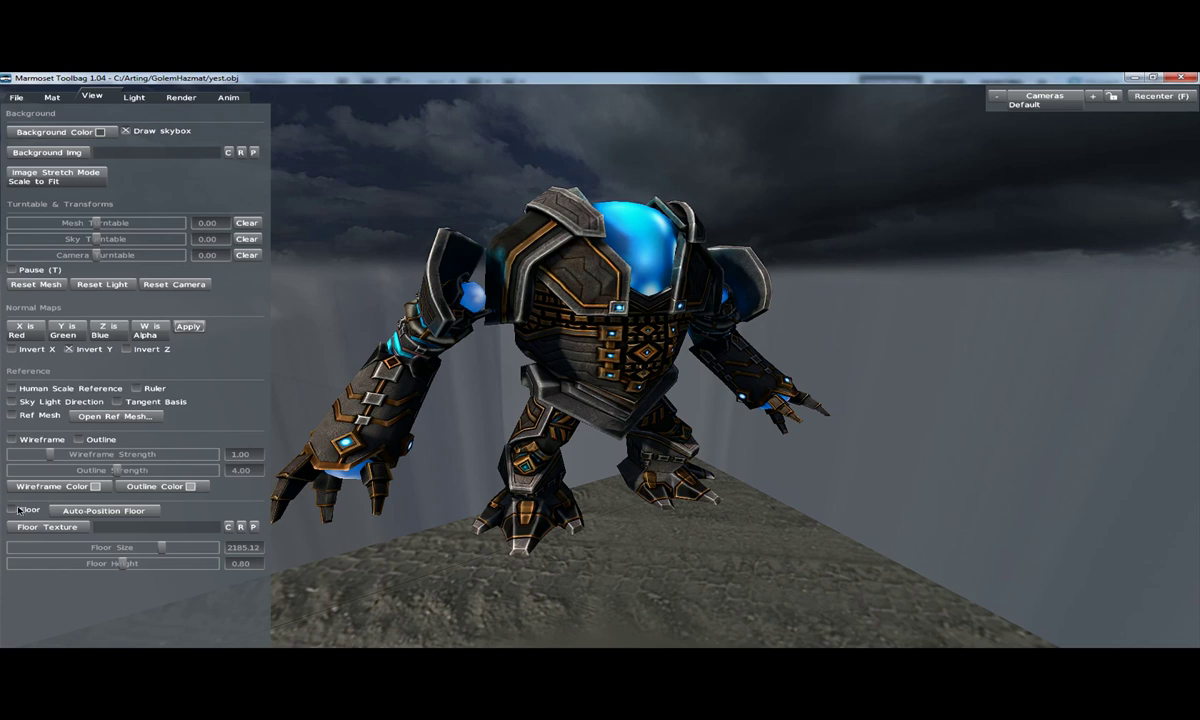
Add a floor textured with floor.tga, turn off Draw skybox and edit the Background Color.
{"action": "left_click", "coordinate": [13, 510]}
{"action": "left_click_drag", "start_coordinate": [488, 407], "coordinate": [557, 423]}
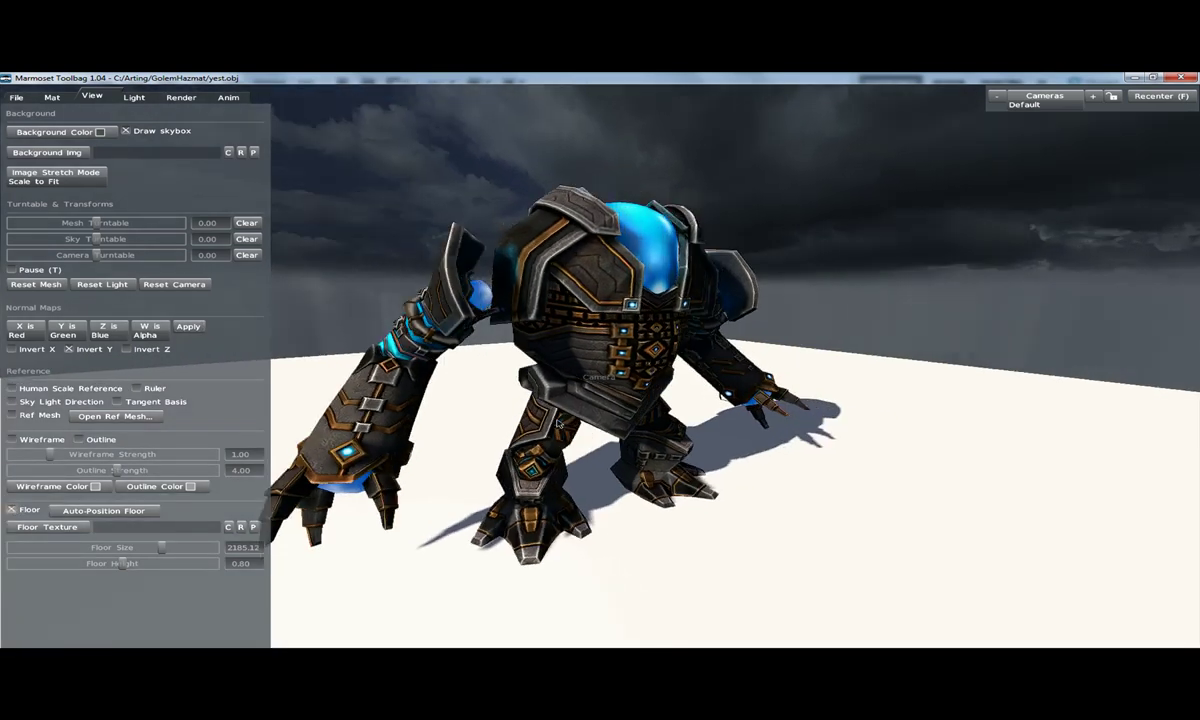
{"action": "left_click", "coordinate": [83, 528]}
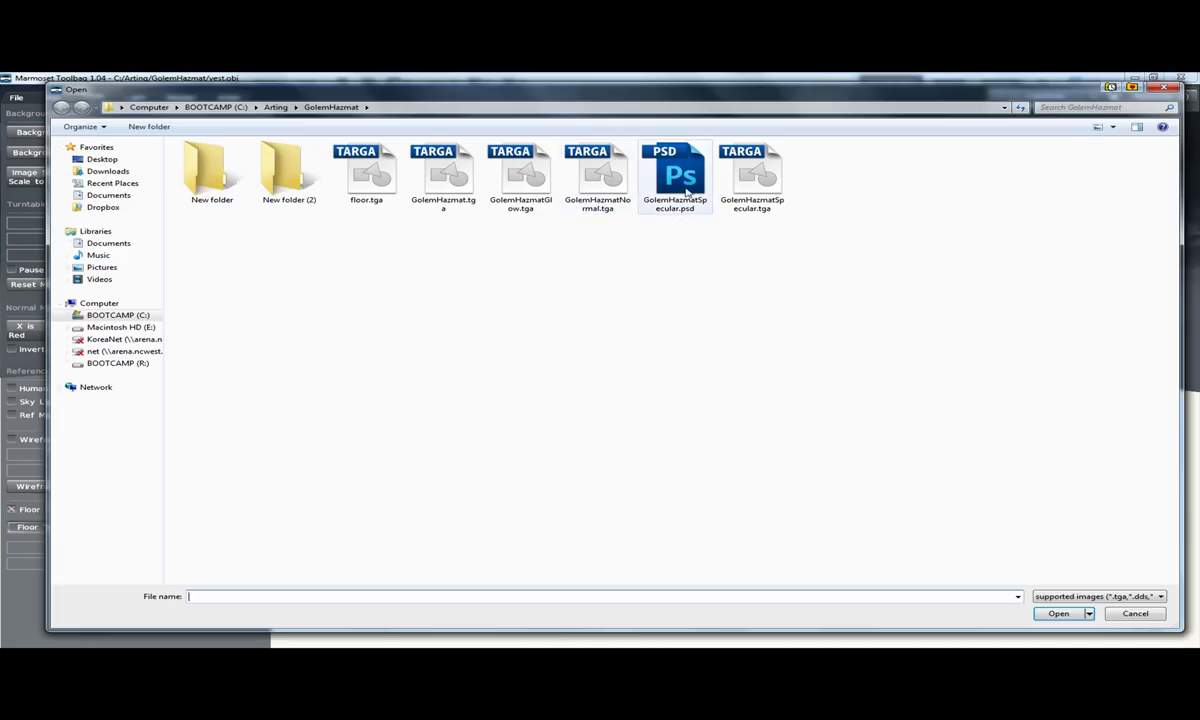
{"action": "left_click", "coordinate": [398, 177]}
{"action": "double_click", "coordinate": [398, 177]}
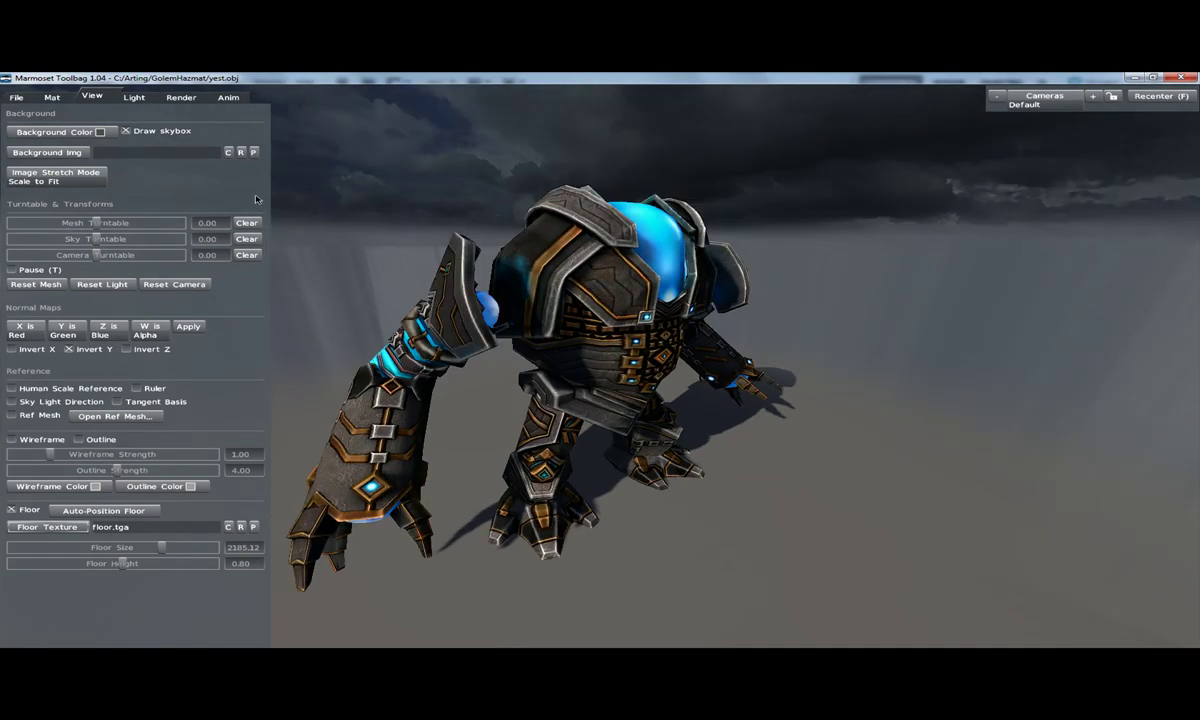
{"action": "left_click", "coordinate": [126, 131]}
{"action": "left_click", "coordinate": [91, 132]}
Try a saturated magenta as the viewport background colour.
{"action": "left_click", "coordinate": [529, 500]}
{"action": "left_click_drag", "start_coordinate": [529, 500], "coordinate": [746, 424]}
{"action": "left_click", "coordinate": [505, 425]}
{"action": "left_click", "coordinate": [381, 636]}
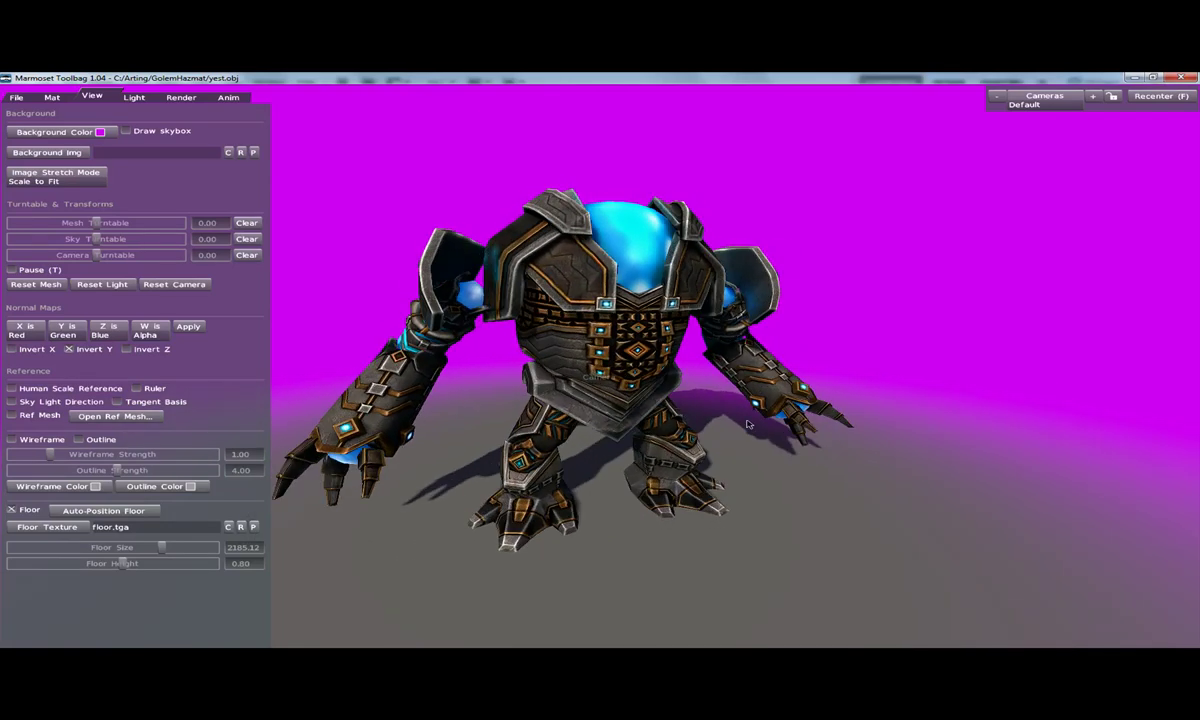
Change the background to a dark grey of about 80/75/81.
{"action": "left_click", "coordinate": [104, 132]}
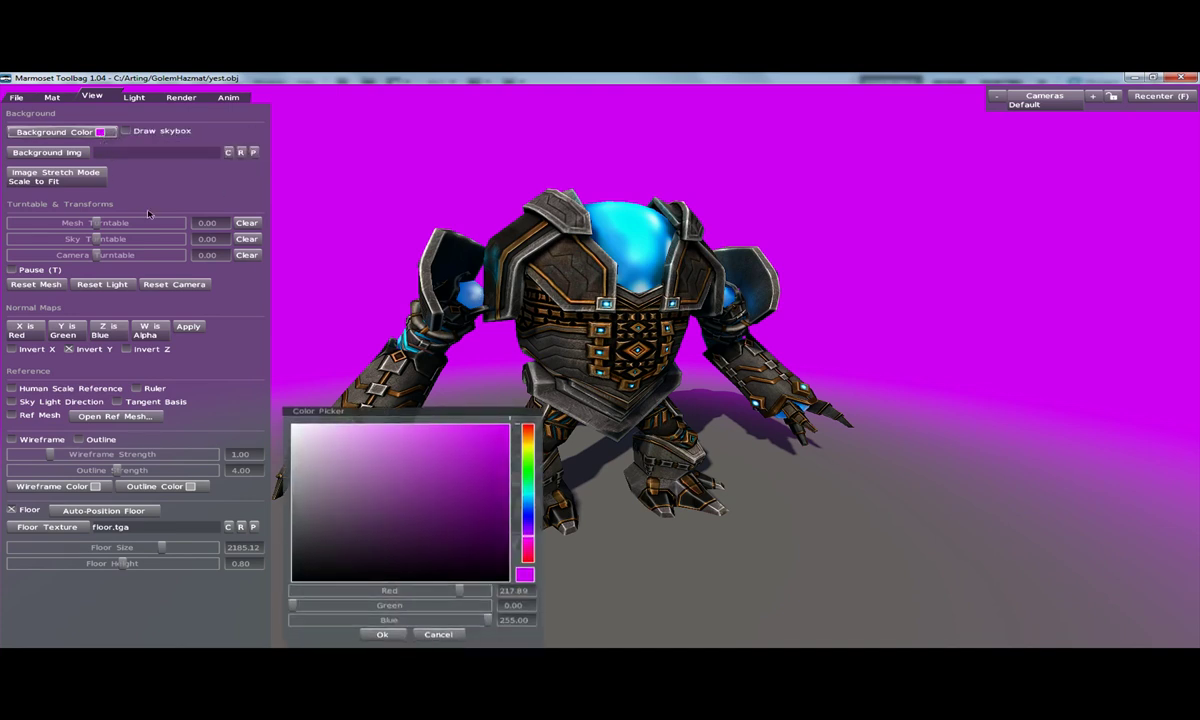
{"action": "left_click_drag", "start_coordinate": [338, 502], "coordinate": [310, 534]}
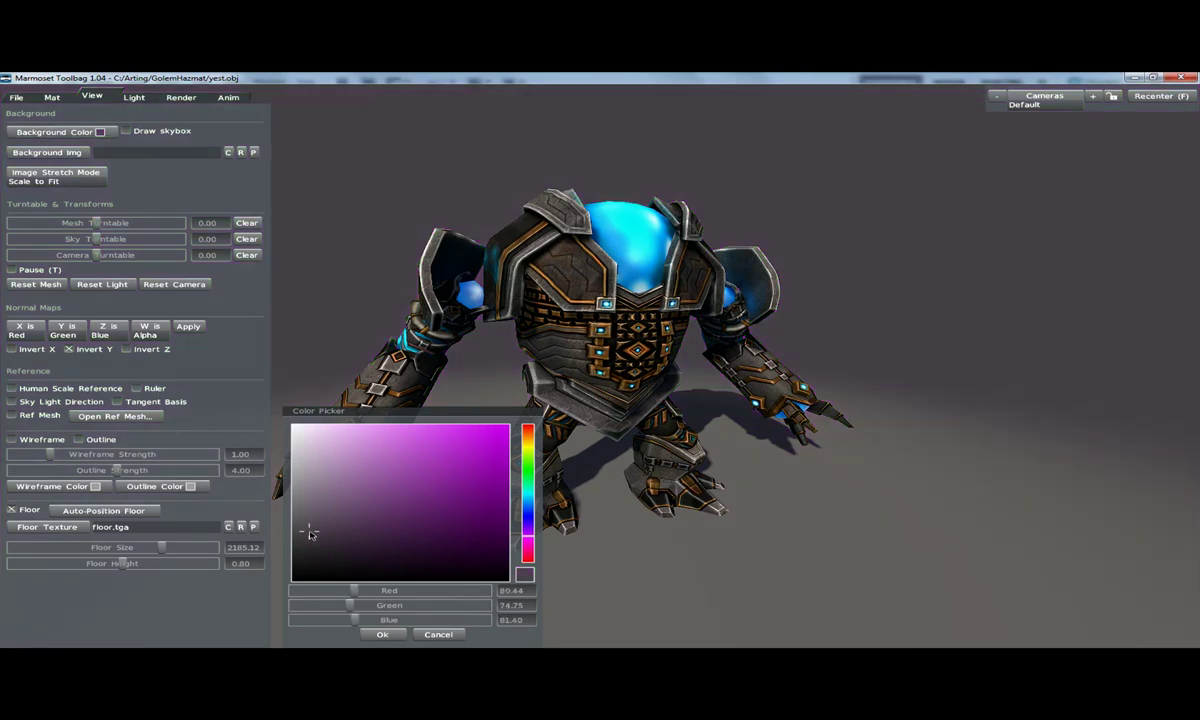
{"action": "left_click", "coordinate": [383, 635]}
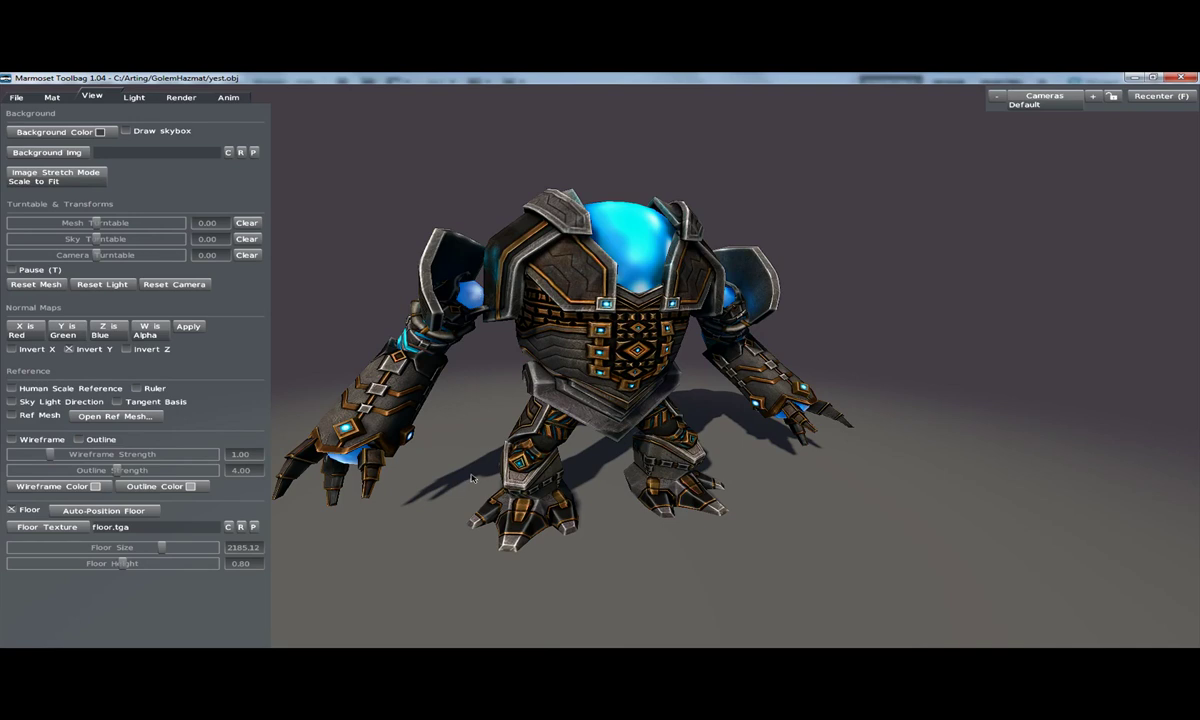
{"action": "left_click_drag", "start_coordinate": [447, 448], "coordinate": [480, 385]}
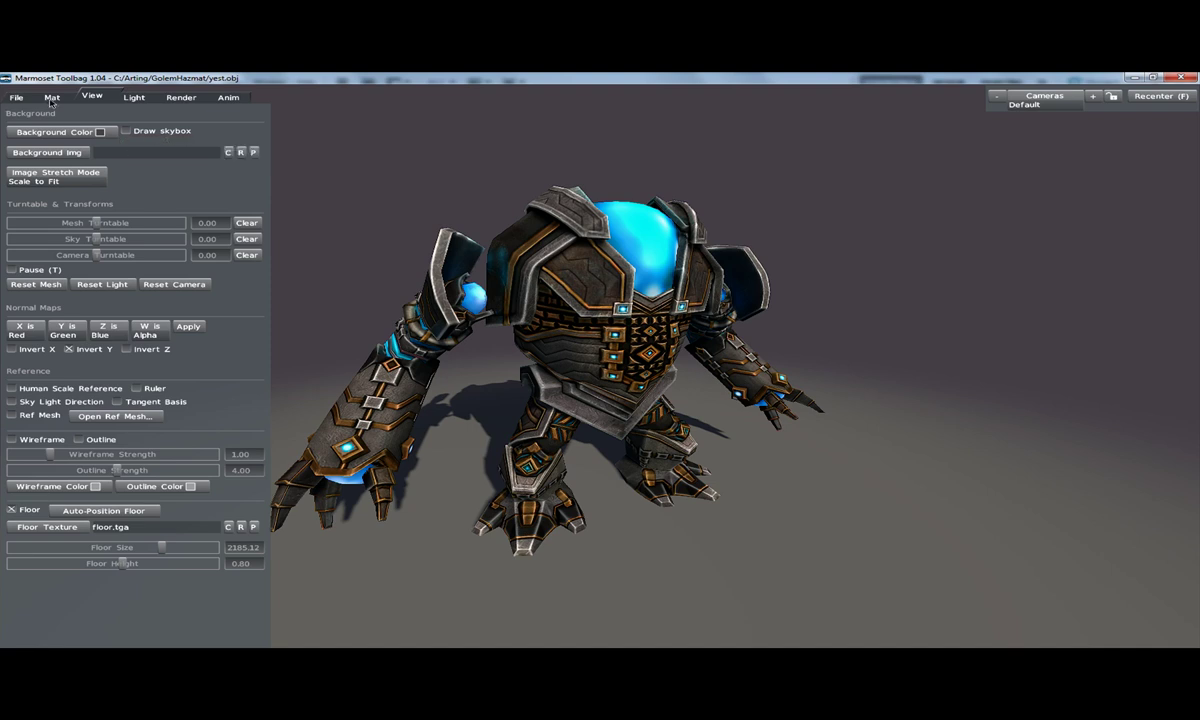
After glancing at sky presets, auto-position the floor and widen Floor Size to 2711.96.
{"action": "left_click", "coordinate": [132, 97]}
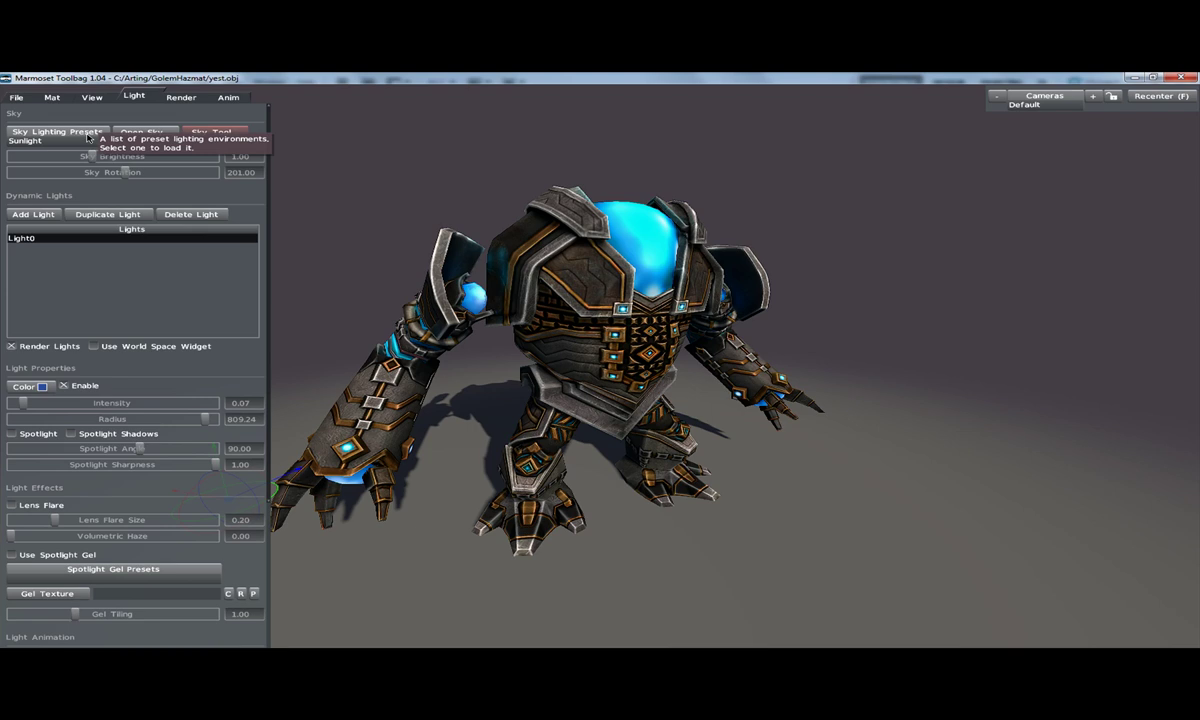
{"action": "left_click", "coordinate": [86, 137]}
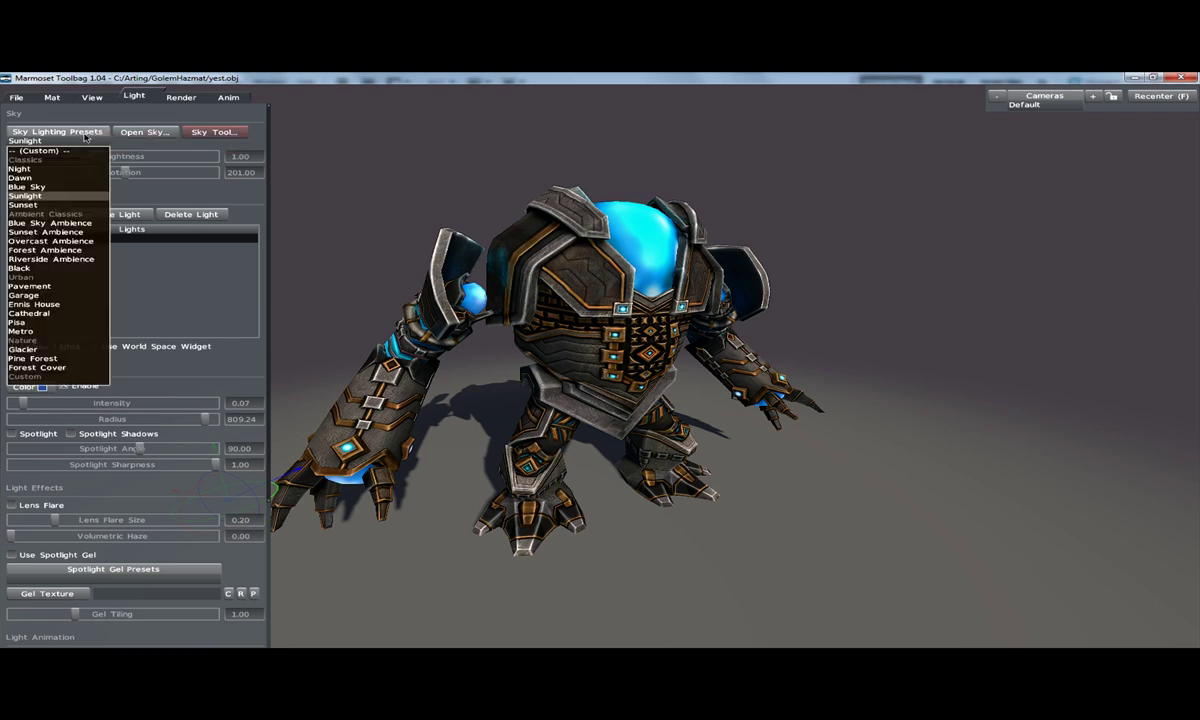
{"action": "left_click", "coordinate": [106, 97]}
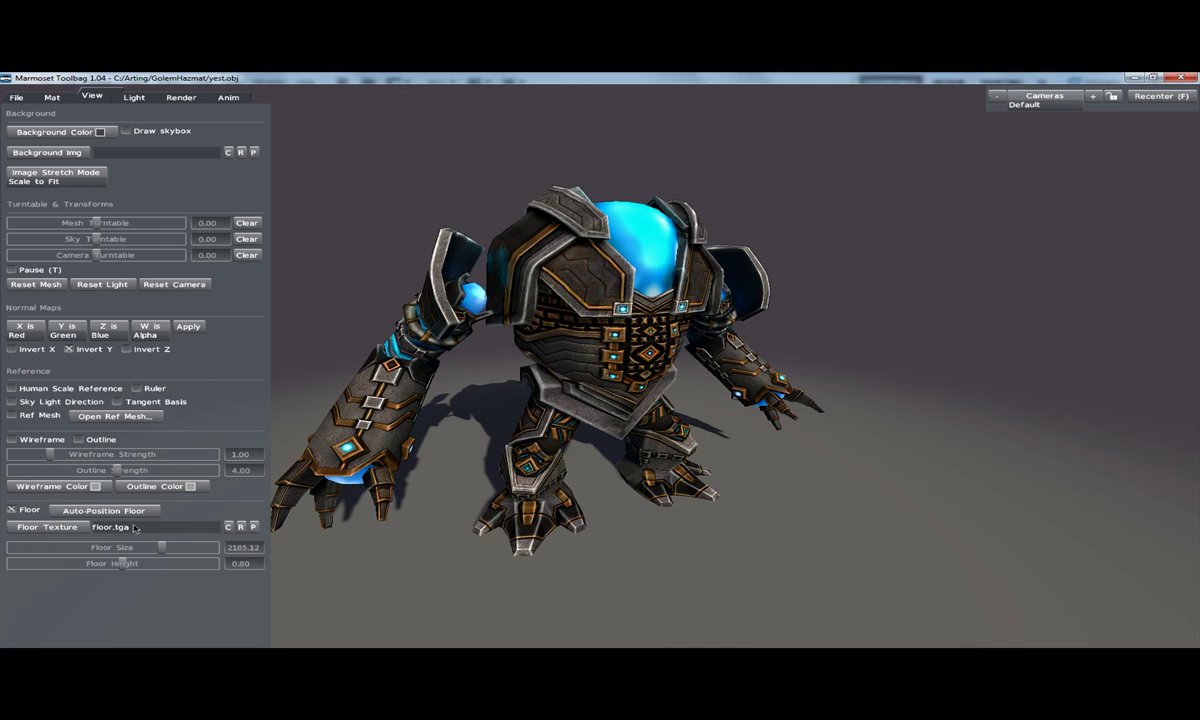
{"action": "mouse_move", "coordinate": [160, 547]}
{"action": "left_mouse_down"}
{"action": "mouse_move", "coordinate": [110, 545]}
{"action": "mouse_move", "coordinate": [172, 540]}
{"action": "mouse_move", "coordinate": [118, 563]}
{"action": "left_mouse_up"}
{"action": "left_click", "coordinate": [88, 513]}
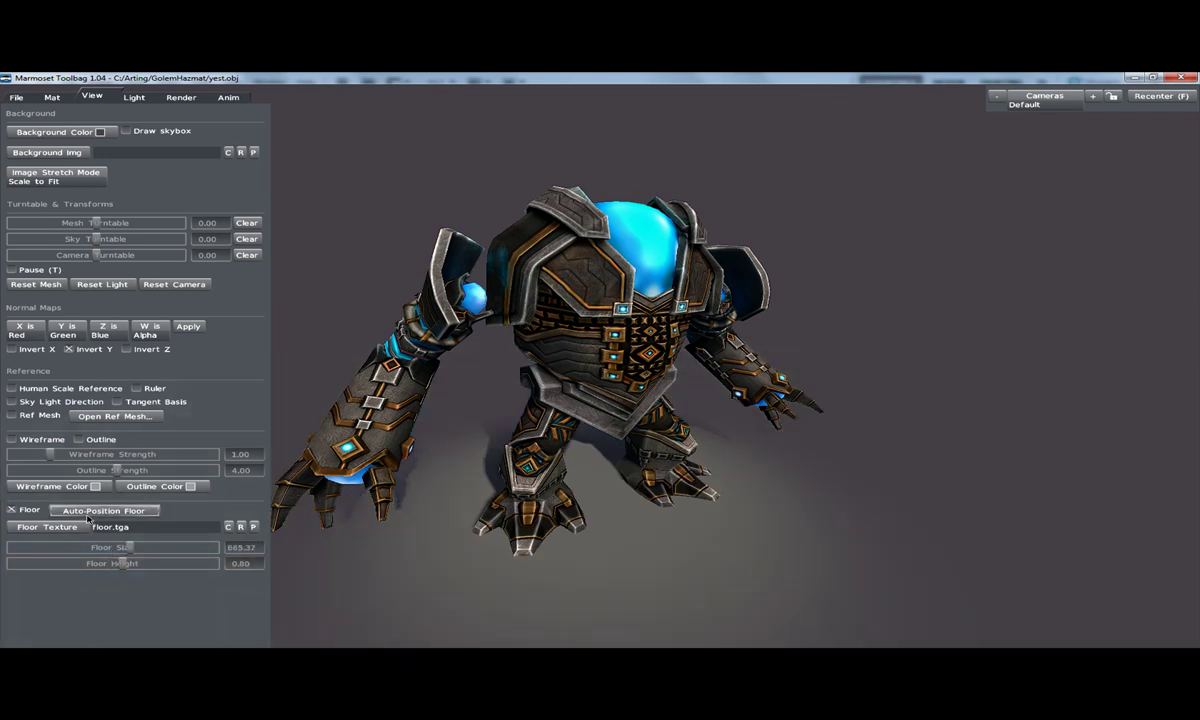
{"action": "left_click_drag", "start_coordinate": [129, 550], "coordinate": [170, 552]}
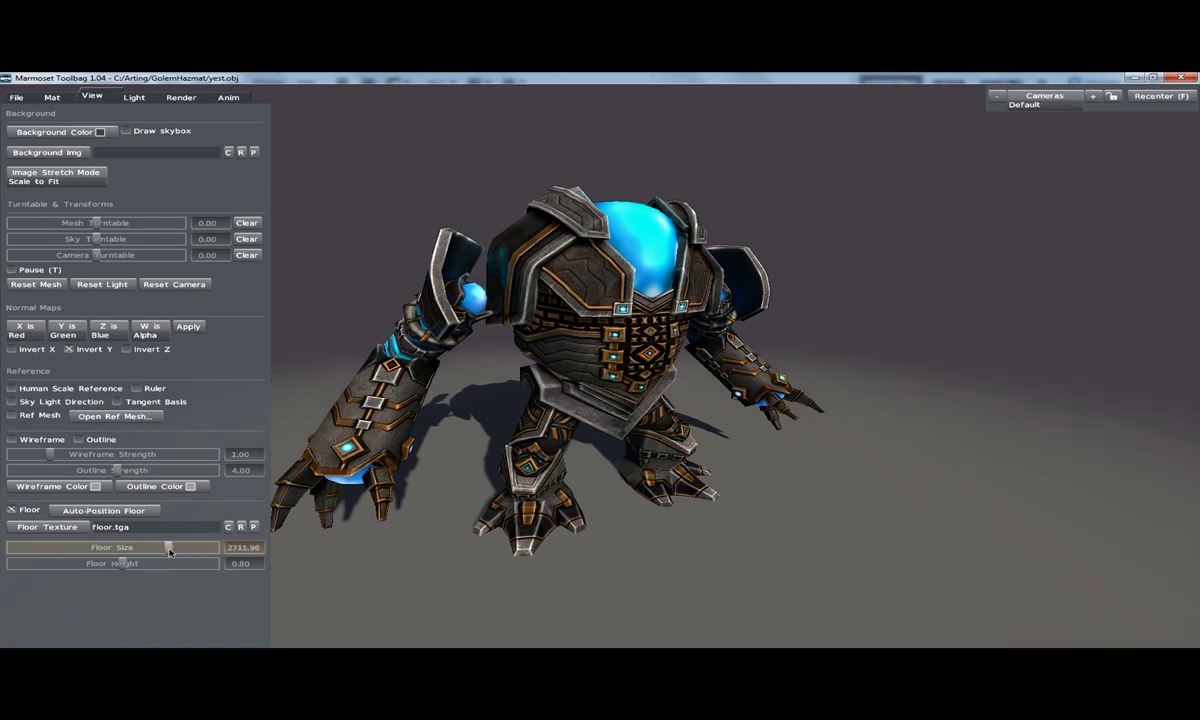
Apply the Blue Sky lighting preset from Sky Lighting Presets.
{"action": "left_click", "coordinate": [131, 97]}
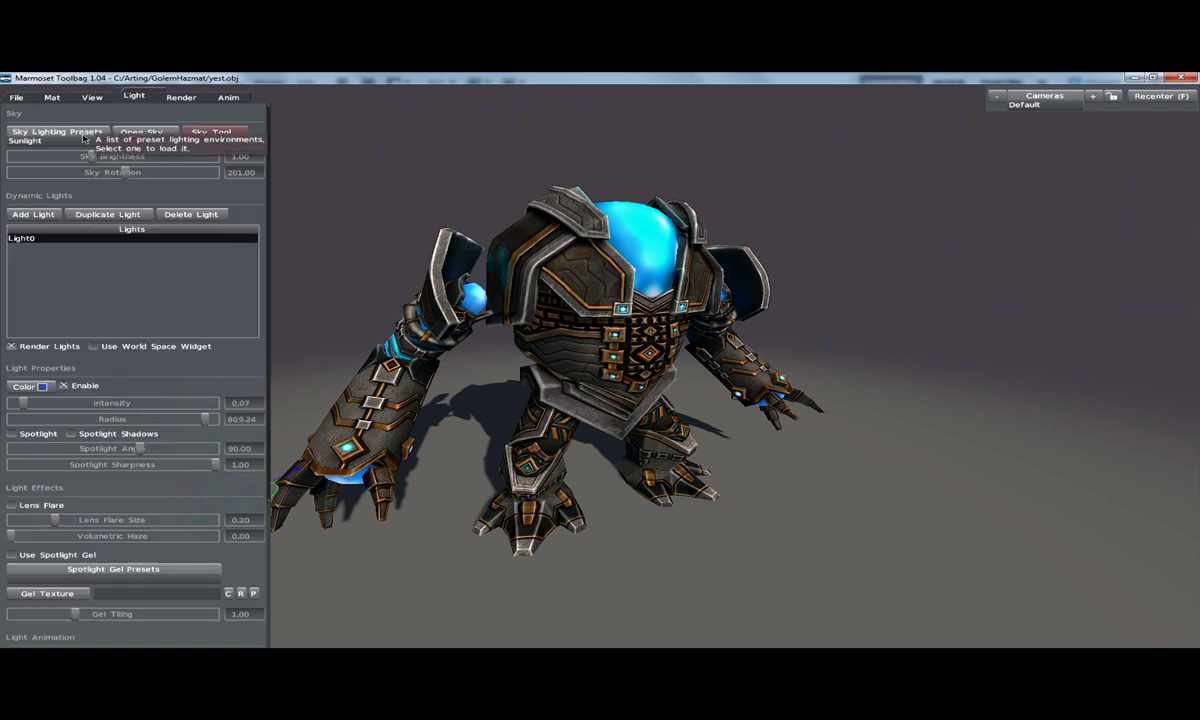
{"action": "left_click", "coordinate": [85, 140]}
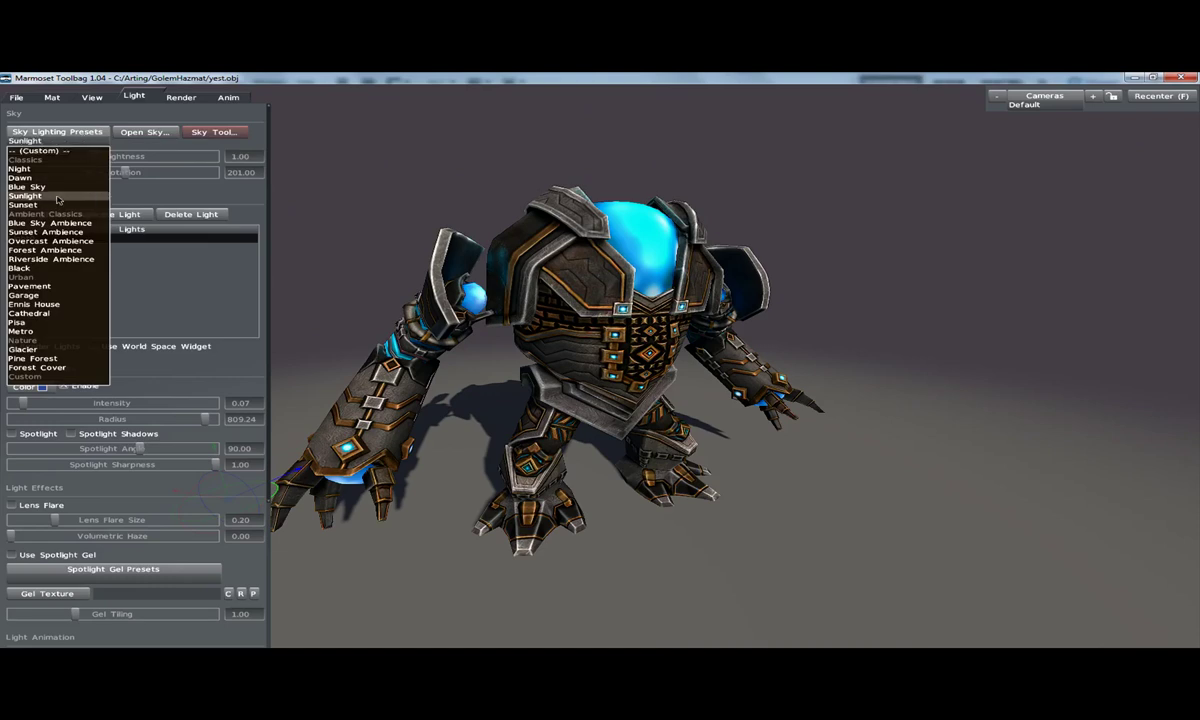
{"action": "left_click", "coordinate": [27, 187]}
{"action": "left_click", "coordinate": [40, 129]}
{"action": "left_click", "coordinate": [38, 195]}
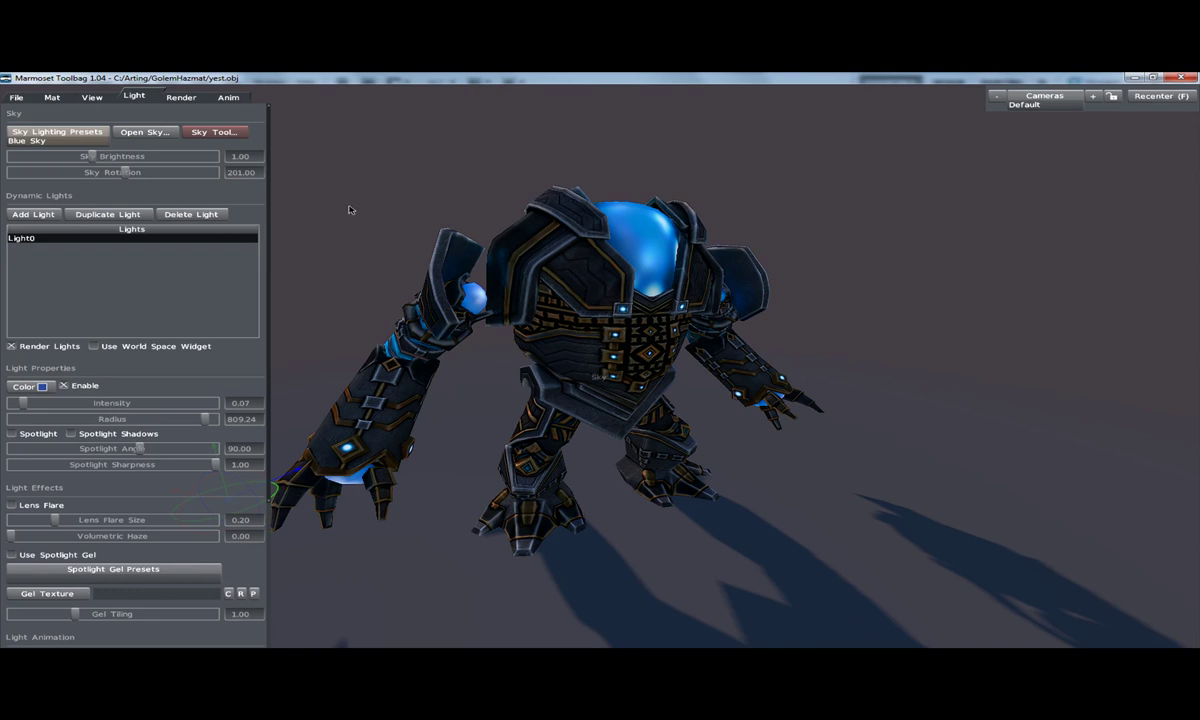
Rotate the sky lighting to 75.47 to reposition the golem's shadows.
{"action": "left_click_drag", "start_coordinate": [555, 229], "coordinate": [529, 221], "text": "shift"}
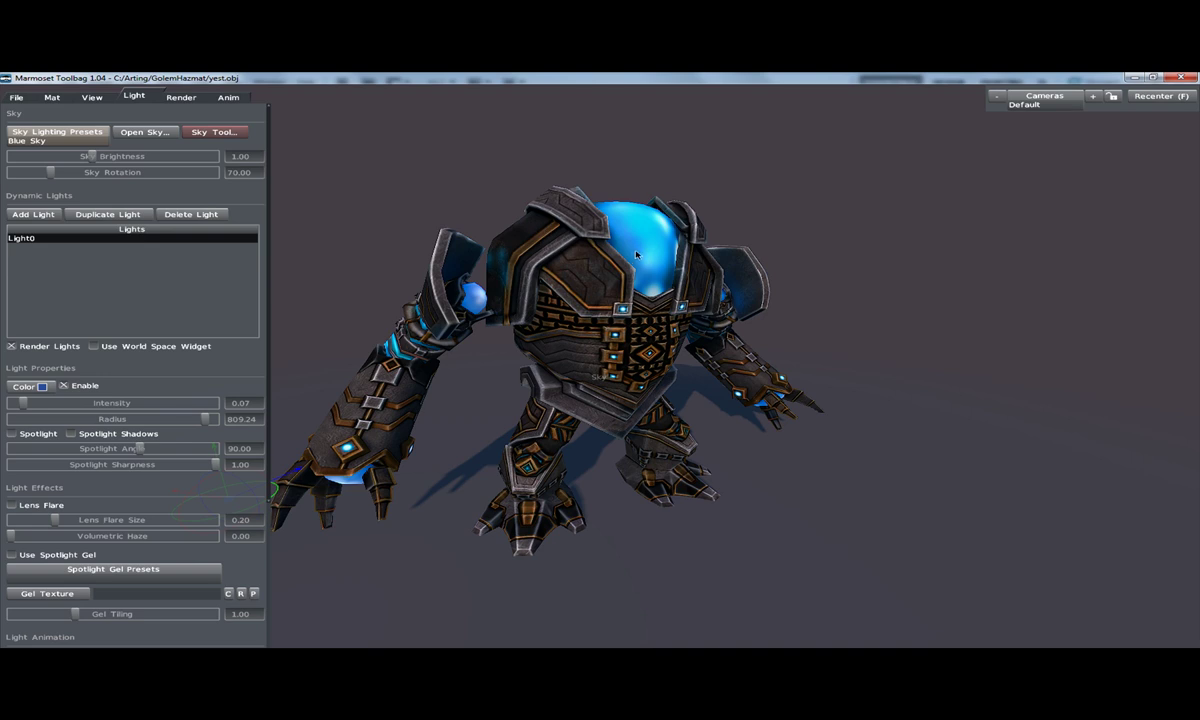
{"action": "left_click_drag", "start_coordinate": [633, 255], "coordinate": [125, 165], "text": "shift"}
{"action": "left_click_drag", "start_coordinate": [560, 352], "coordinate": [668, 268], "text": "shift"}
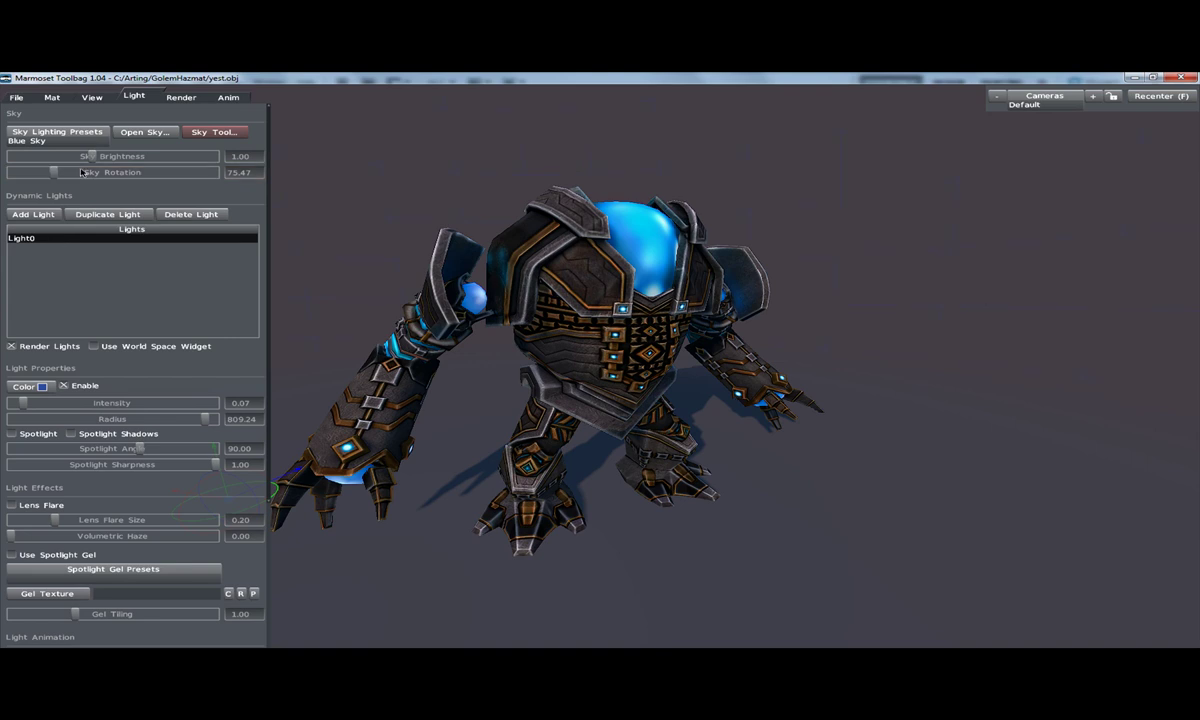
Dim the sky to 0.11 and test a dynamic light at about 4.9, then delete it.
{"action": "left_click_drag", "start_coordinate": [92, 157], "coordinate": [61, 157]}
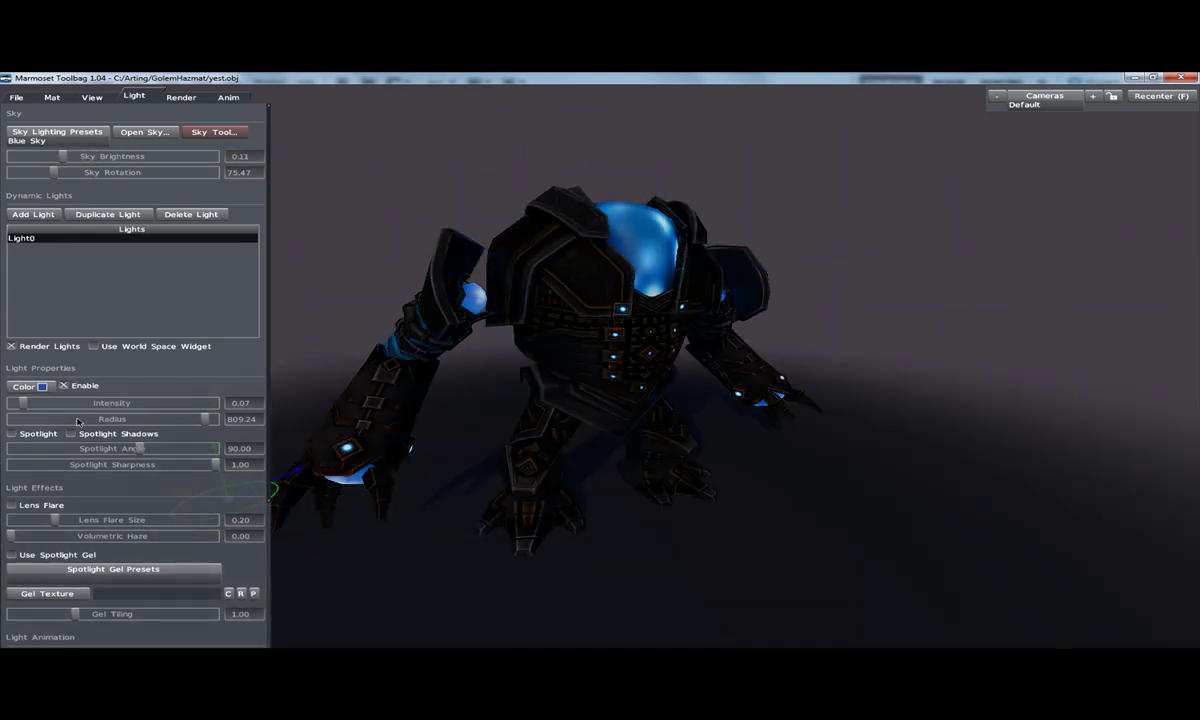
{"action": "left_click_drag", "start_coordinate": [30, 410], "coordinate": [110, 401]}
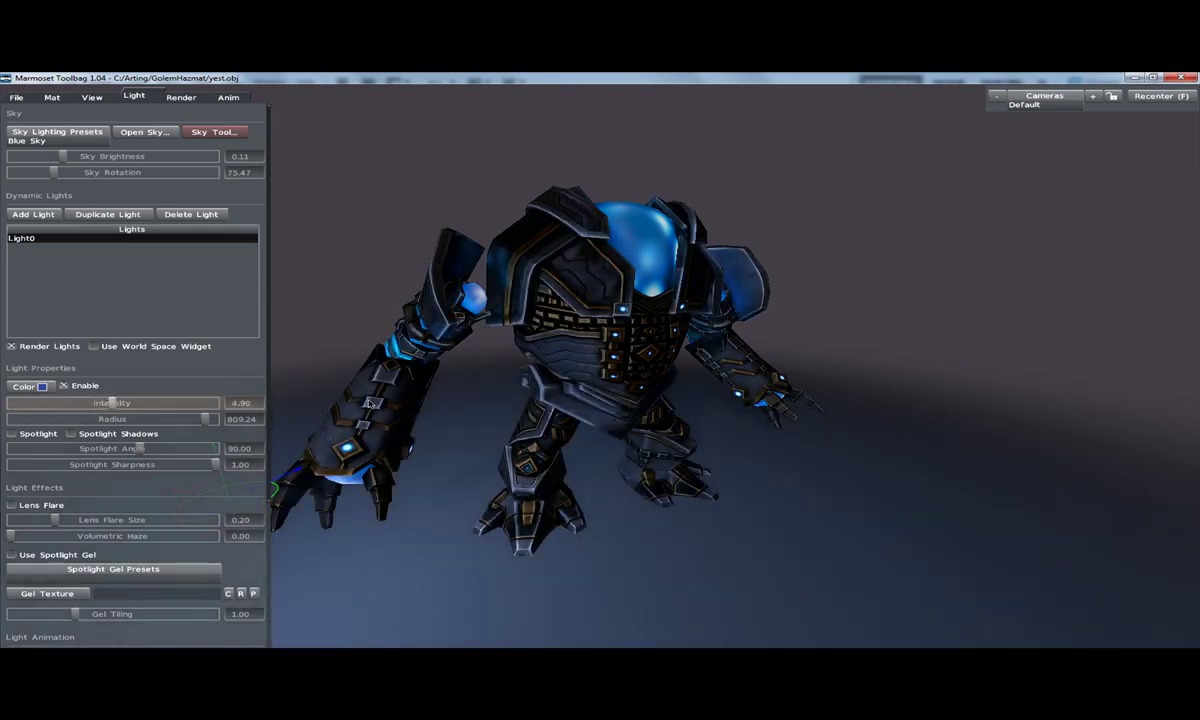
{"action": "left_click_drag", "start_coordinate": [369, 378], "coordinate": [395, 402]}
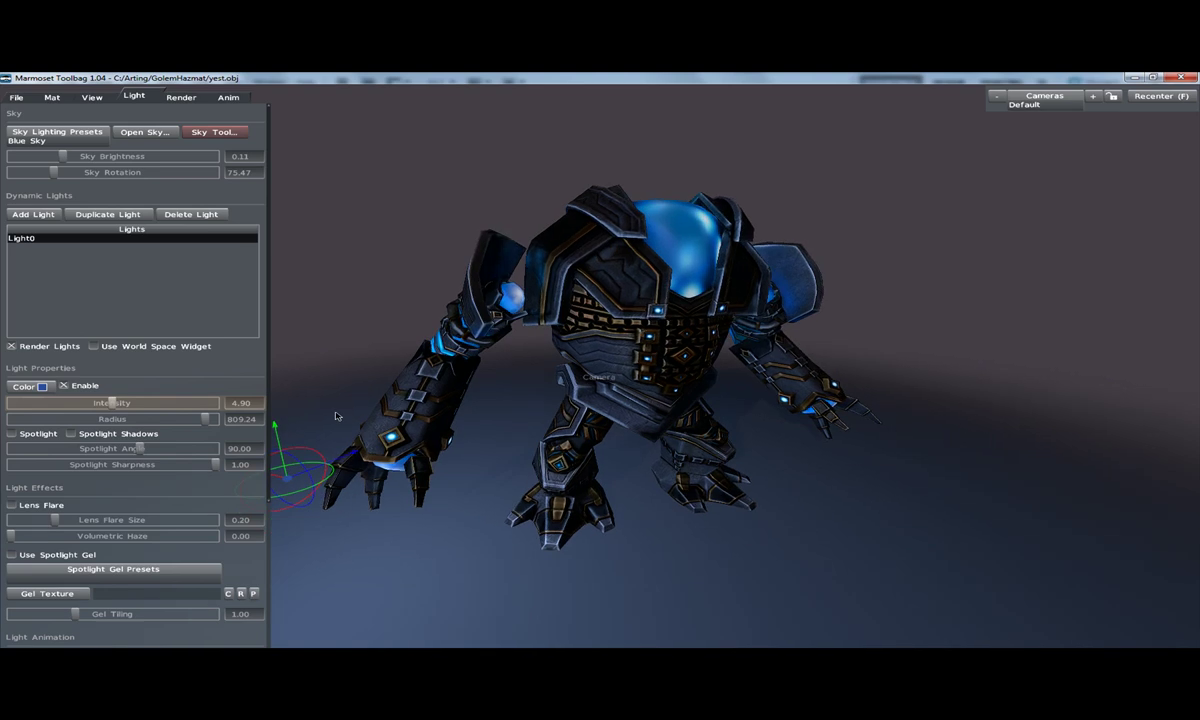
{"action": "left_click_drag", "start_coordinate": [268, 415], "coordinate": [291, 140]}
{"action": "left_click_drag", "start_coordinate": [305, 300], "coordinate": [345, 300]}
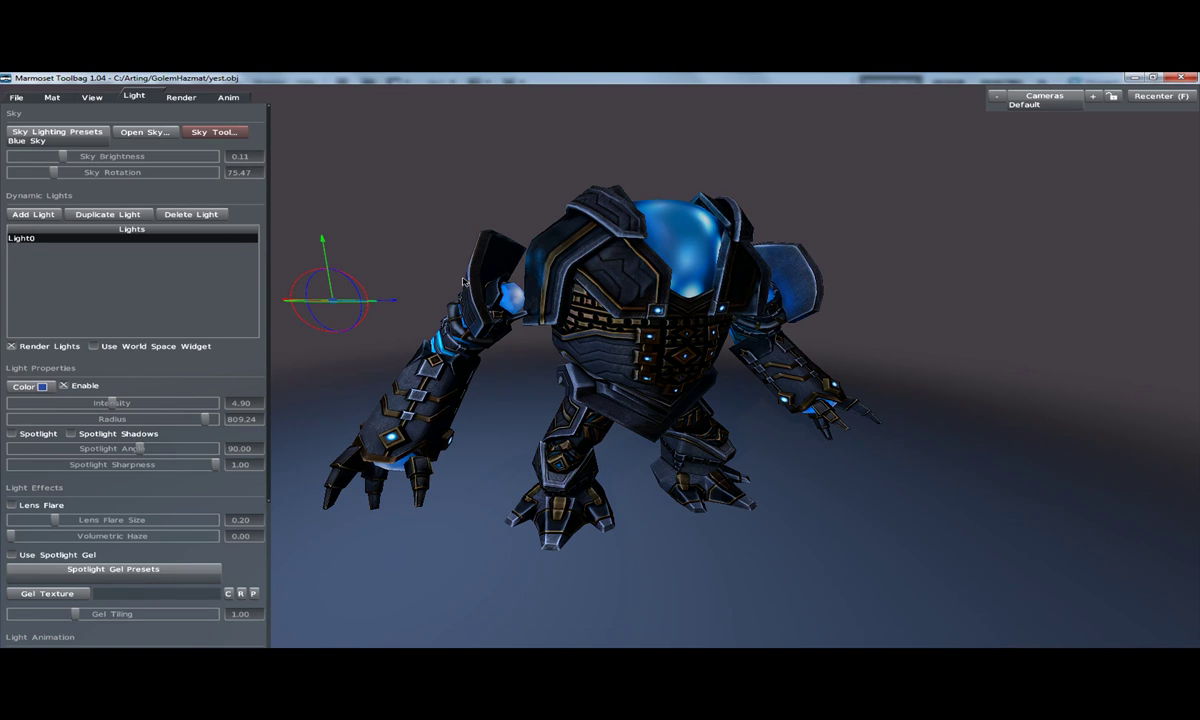
{"action": "key", "text": "Delete"}
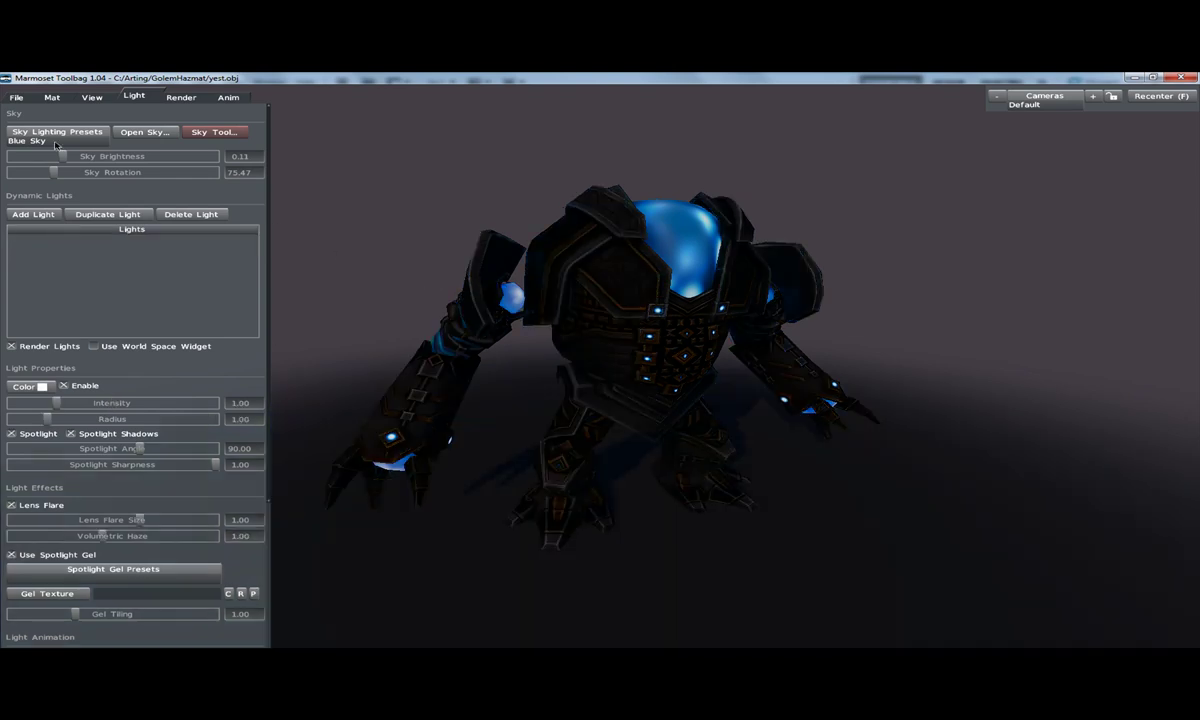
Restore sky brightness to 1.00 and switch to the Sunlight preset, rotated to 298.47.
{"action": "left_click", "coordinate": [257, 158]}
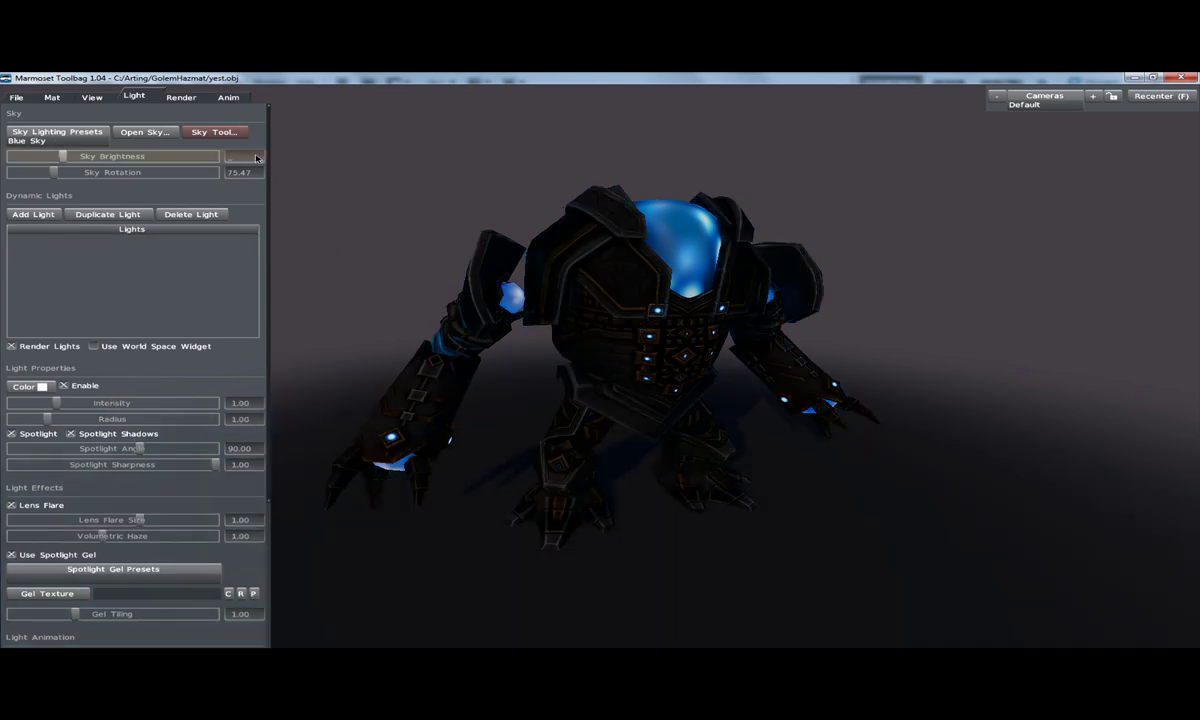
{"action": "type", "text": "1"}
{"action": "key", "text": "Return"}
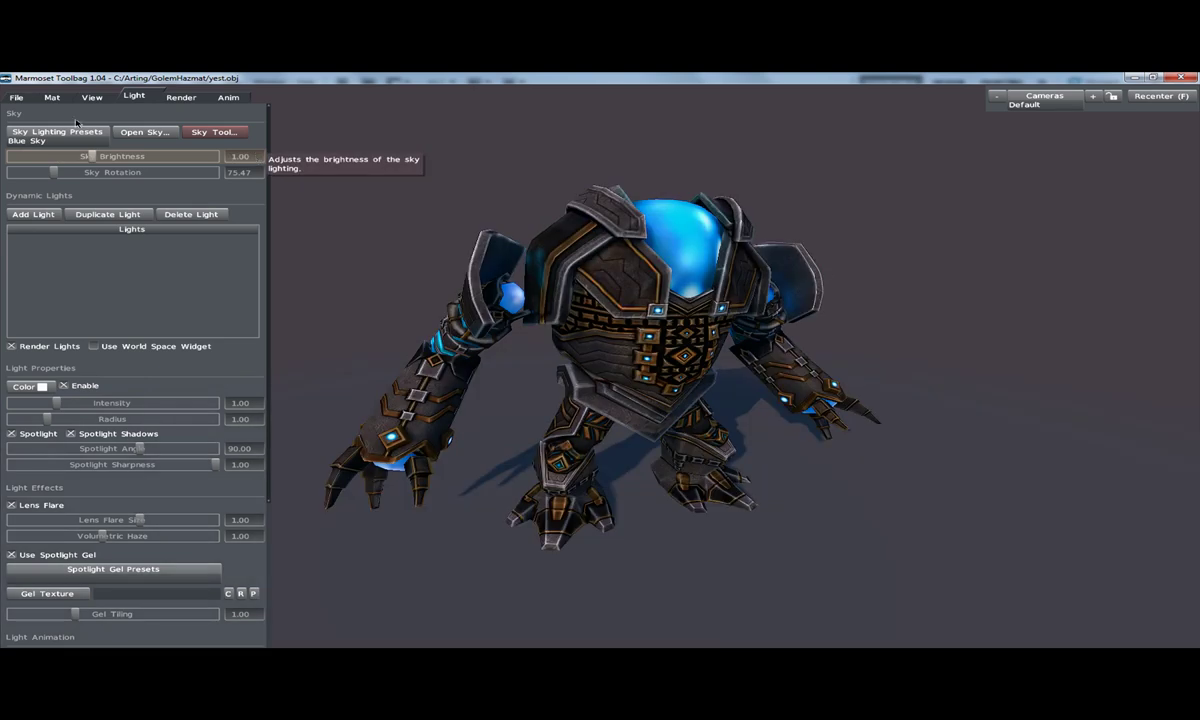
{"action": "left_click", "coordinate": [52, 131]}
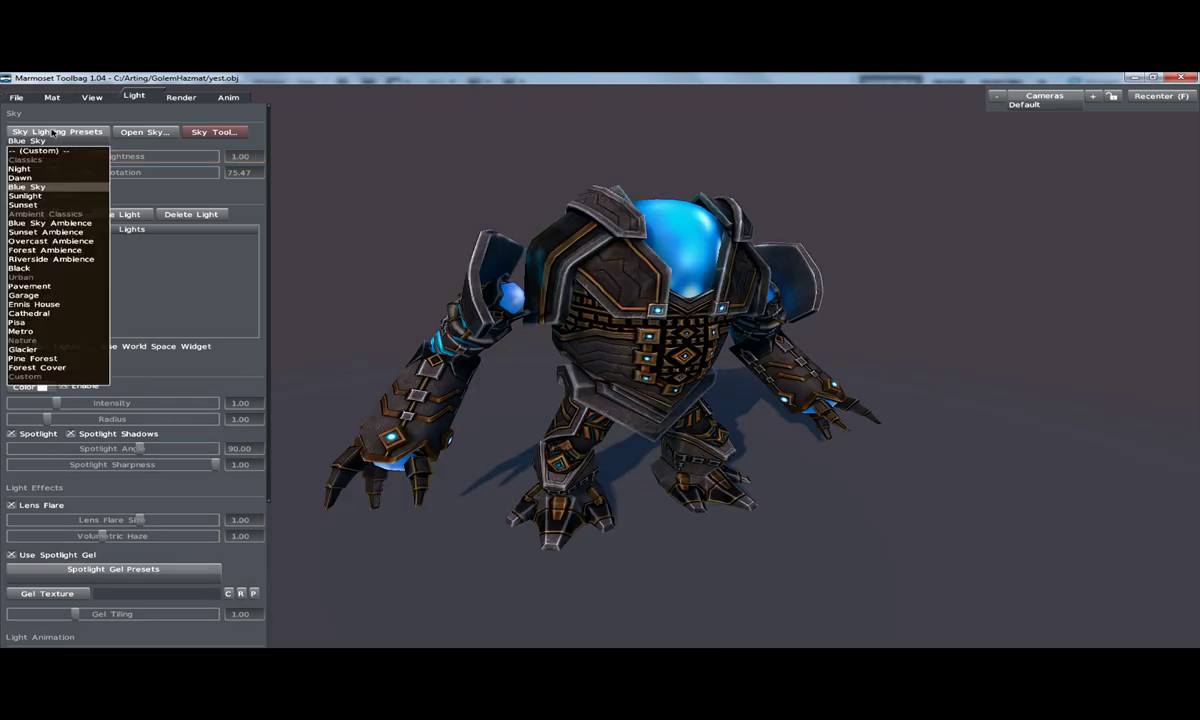
{"action": "left_click", "coordinate": [68, 195]}
{"action": "right_click_drag", "start_coordinate": [585, 311], "coordinate": [448, 296], "text": "shift"}
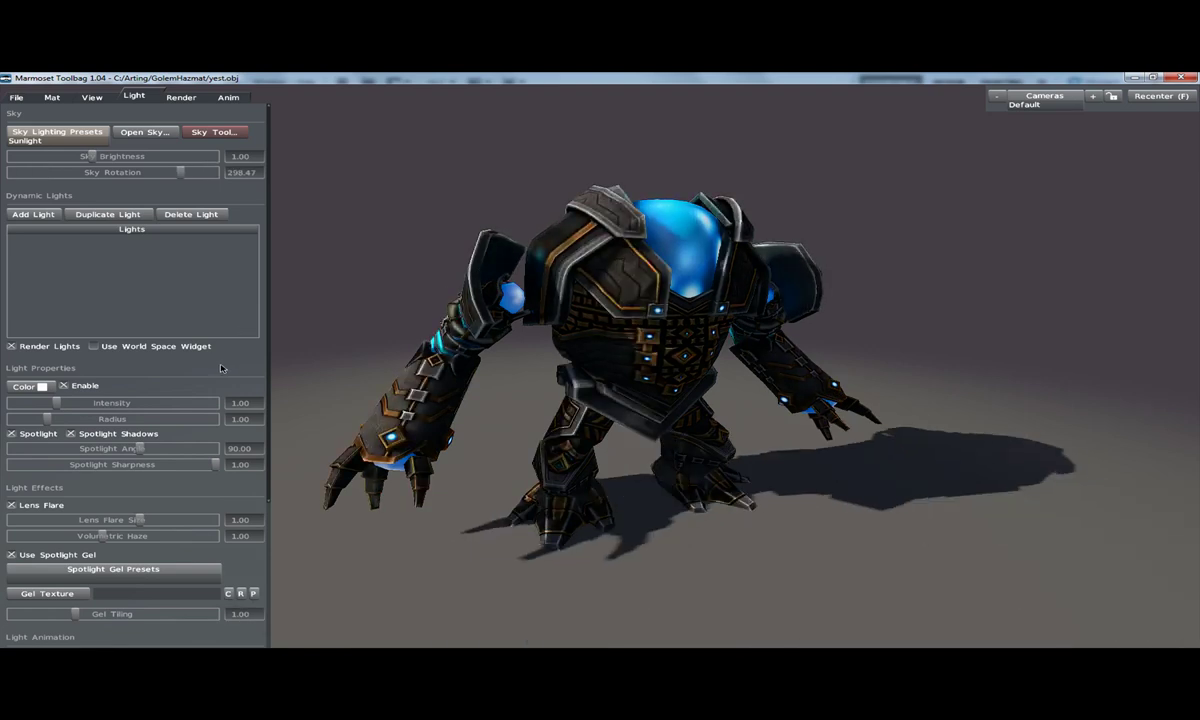
Scroll through the lighting options and switch to the Render settings.
{"action": "scroll", "coordinate": [222, 369], "scroll_direction": "down", "scroll_amount": 3}
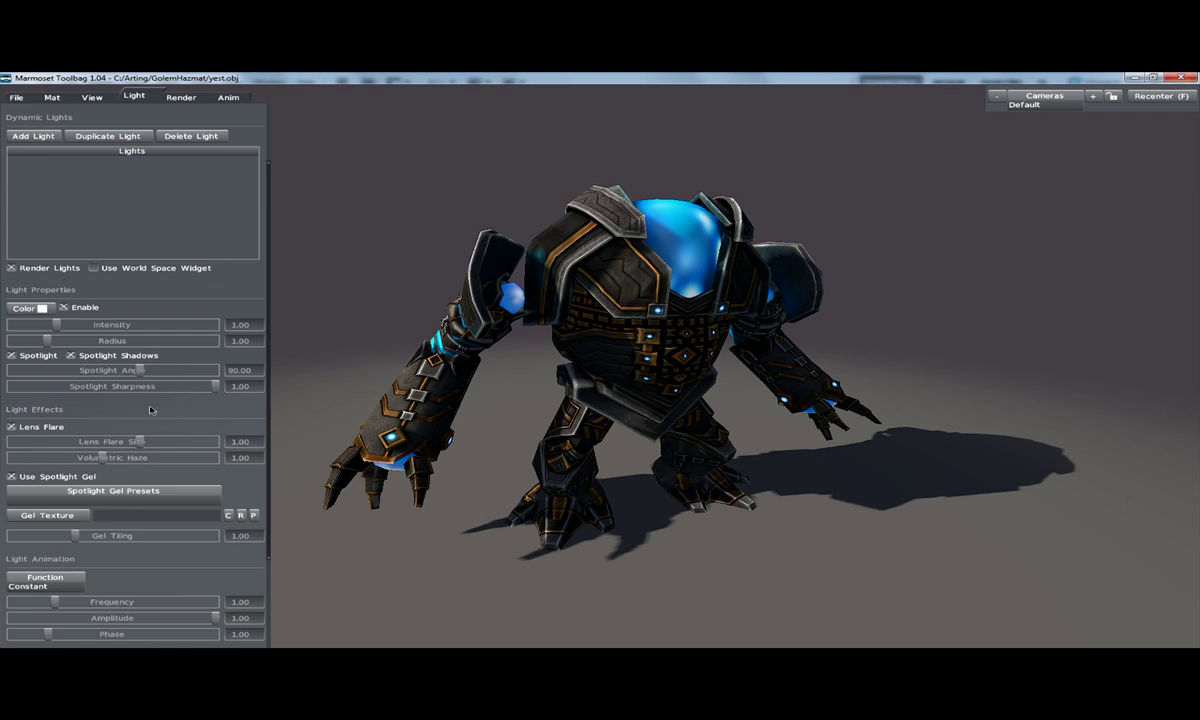
{"action": "scroll", "coordinate": [167, 465], "scroll_direction": "down", "scroll_amount": 5}
{"action": "scroll", "coordinate": [133, 249], "scroll_direction": "up", "scroll_amount": 8}
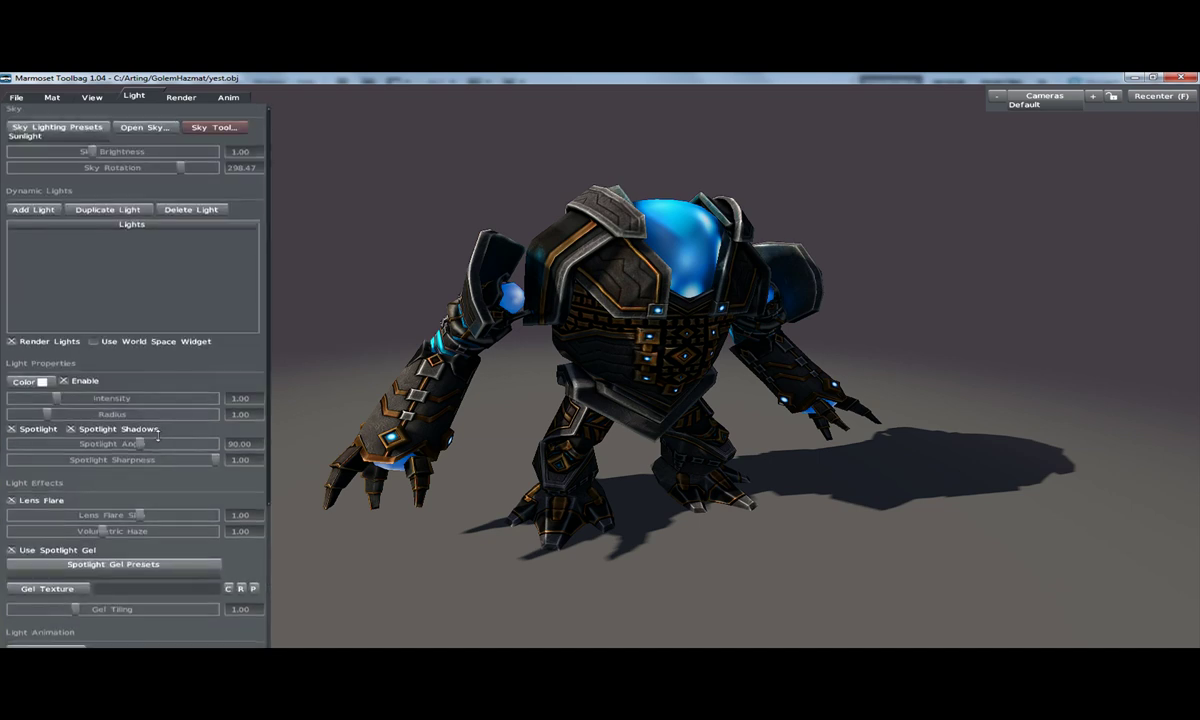
{"action": "scroll", "coordinate": [137, 348], "scroll_direction": "down", "scroll_amount": 1}
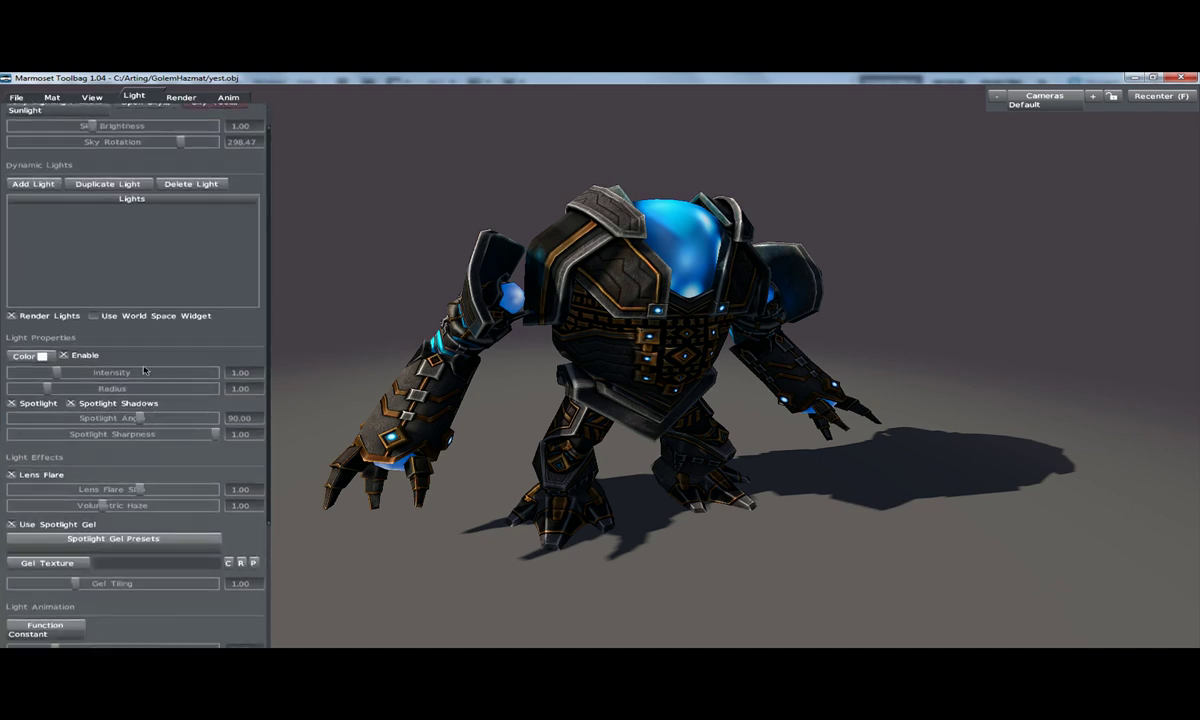
{"action": "left_click", "coordinate": [180, 96]}
Add a slight 0.19 bokeh blur while orbiting closer to the golem.
{"action": "scroll", "coordinate": [231, 137], "scroll_direction": "up", "scroll_amount": 1}
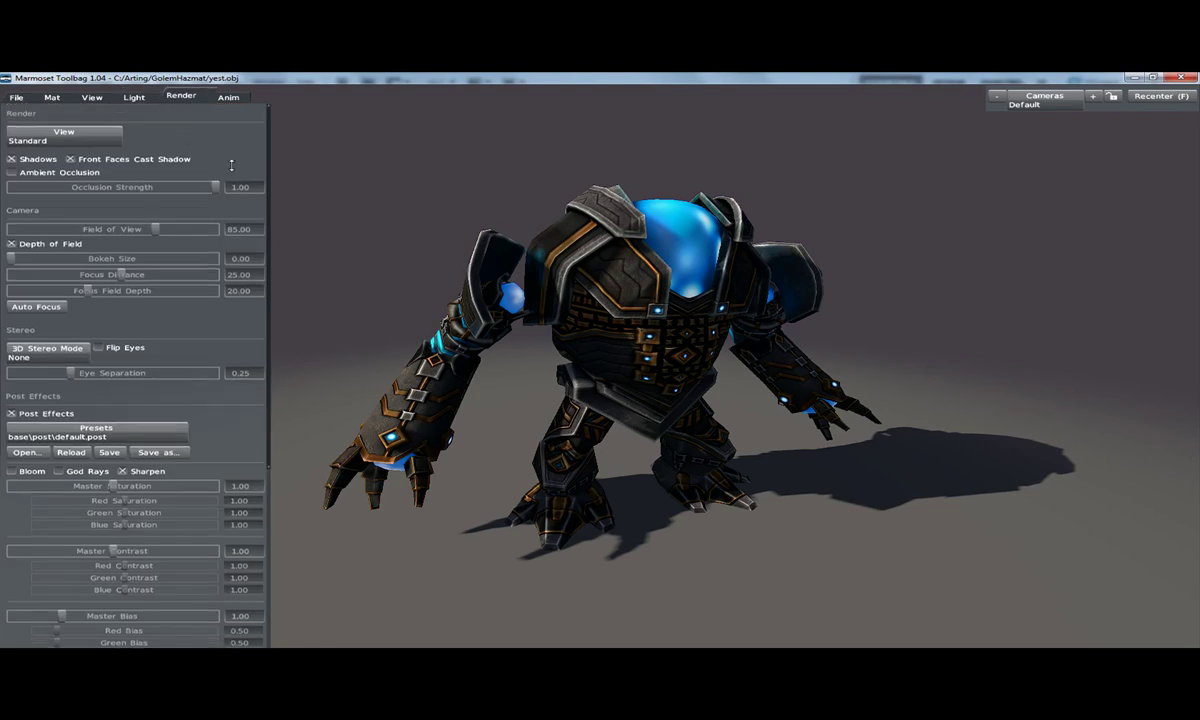
{"action": "scroll", "coordinate": [233, 184], "scroll_direction": "down", "scroll_amount": 2}
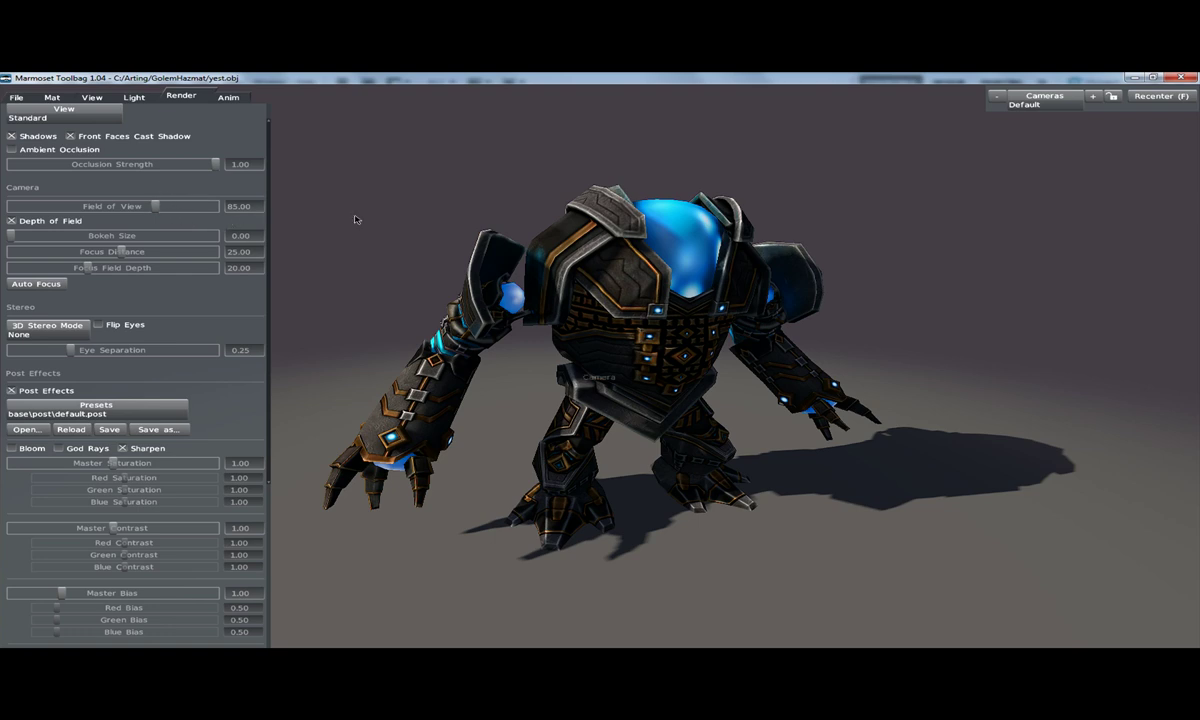
{"action": "left_click_drag", "start_coordinate": [375, 225], "coordinate": [431, 258]}
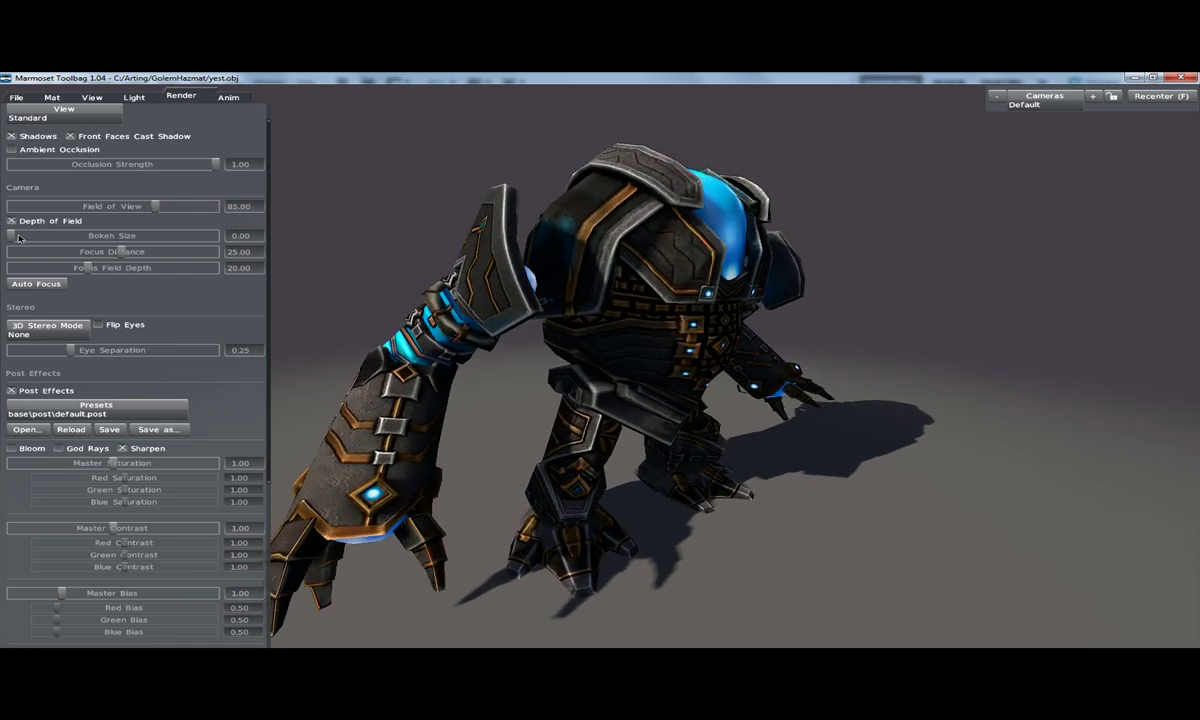
{"action": "left_click_drag", "start_coordinate": [612, 318], "coordinate": [580, 303]}
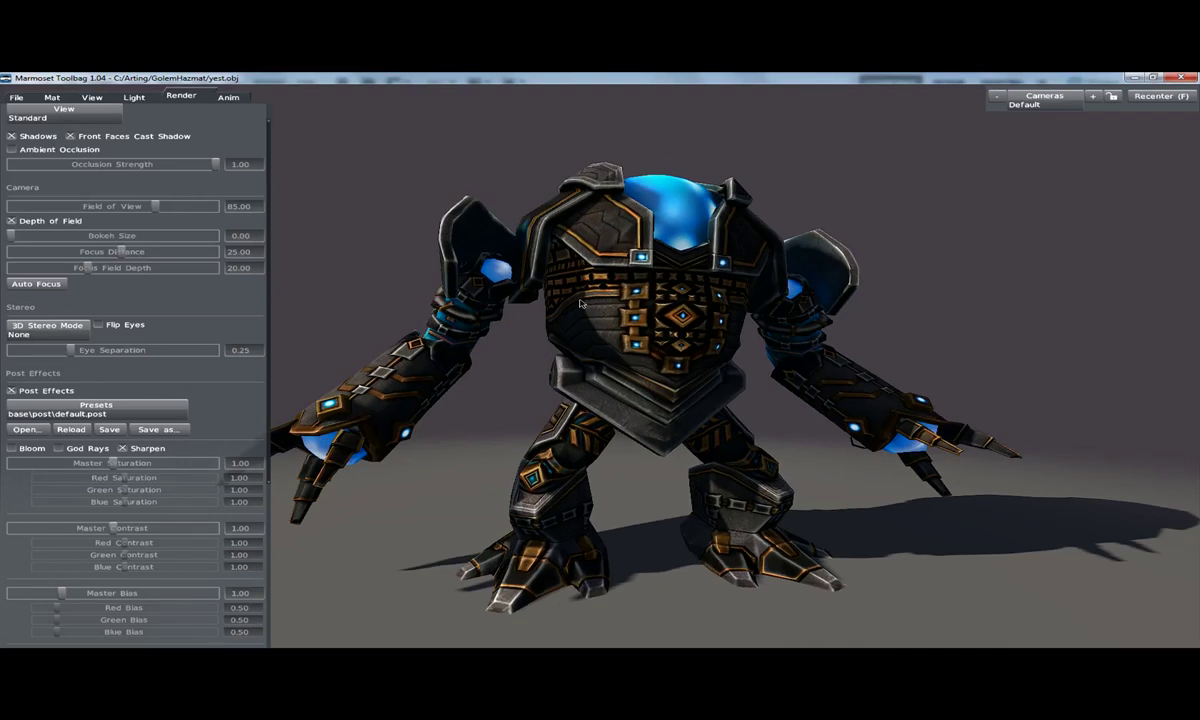
{"action": "left_click_drag", "start_coordinate": [26, 238], "coordinate": [33, 236]}
{"action": "left_click_drag", "start_coordinate": [479, 289], "coordinate": [479, 316]}
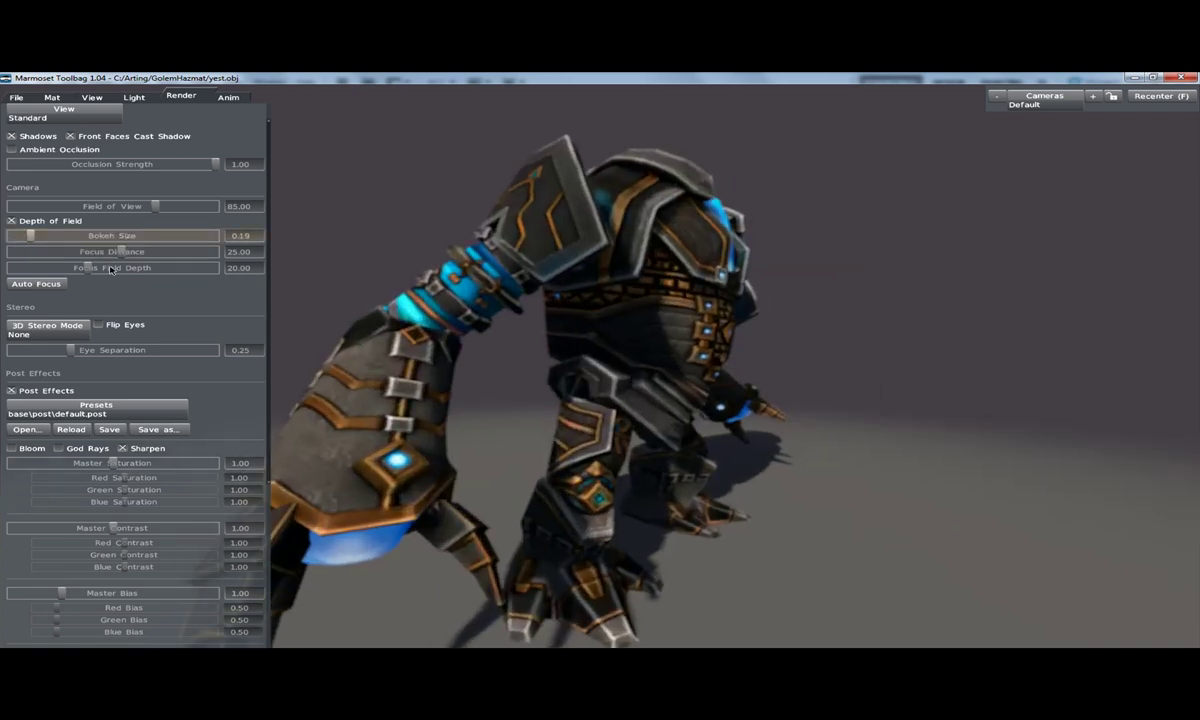
Auto-focus, set Focus Distance to 87.03, and return Bokeh Size to 0.
{"action": "left_click_drag", "start_coordinate": [121, 252], "coordinate": [19, 287]}
{"action": "left_click", "coordinate": [19, 285]}
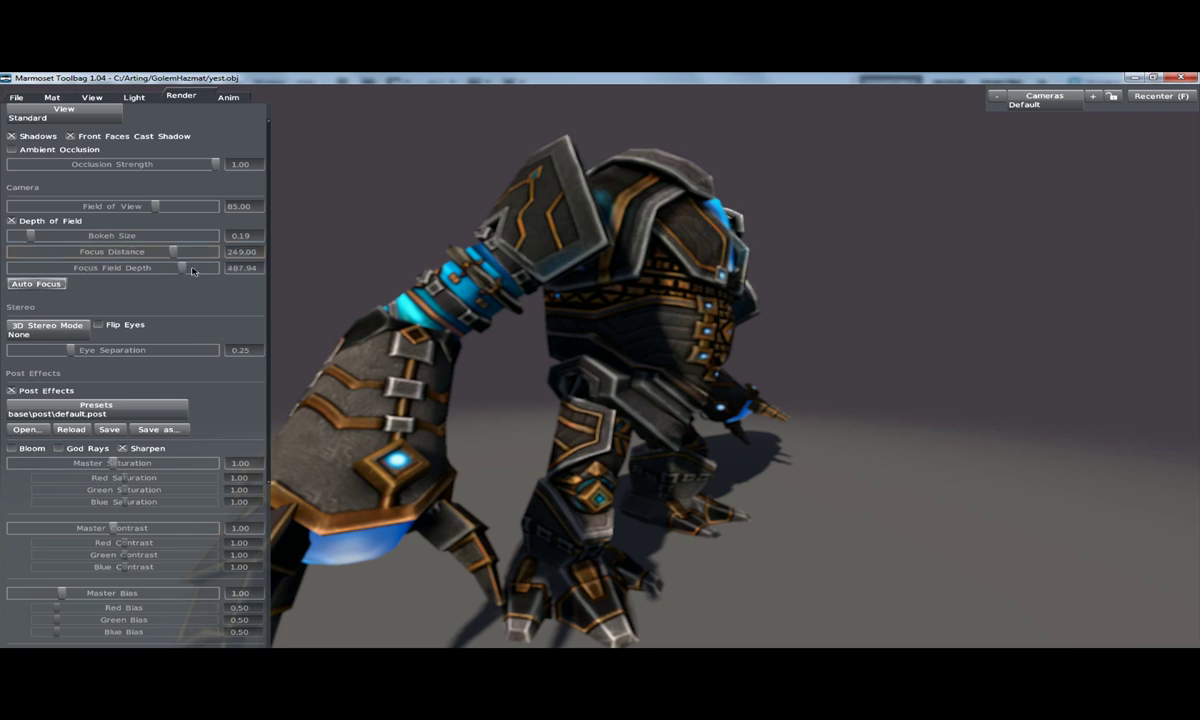
{"action": "left_click_drag", "start_coordinate": [168, 253], "coordinate": [257, 270]}
{"action": "mouse_move", "coordinate": [137, 258]}
{"action": "left_mouse_down"}
{"action": "mouse_move", "coordinate": [198, 252]}
{"action": "mouse_move", "coordinate": [147, 253]}
{"action": "left_mouse_up"}
{"action": "left_click_drag", "start_coordinate": [559, 353], "coordinate": [628, 336]}
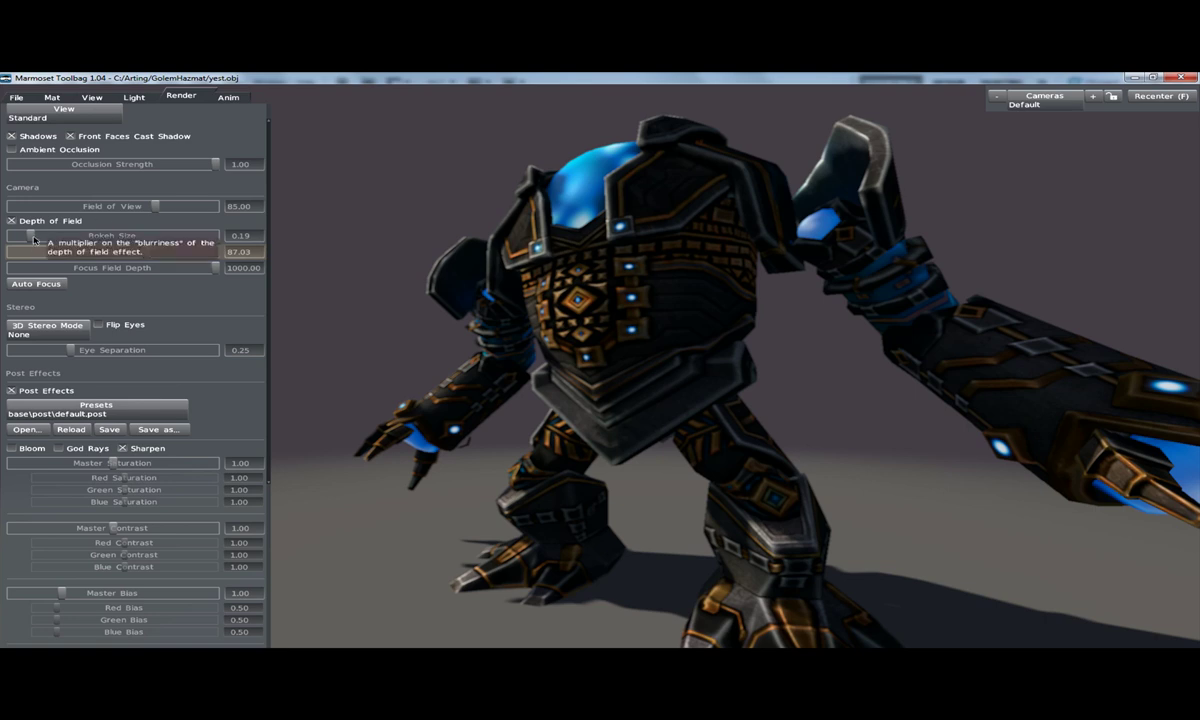
{"action": "left_click_drag", "start_coordinate": [33, 235], "coordinate": [2, 242]}
{"action": "left_click_drag", "start_coordinate": [427, 303], "coordinate": [617, 302]}
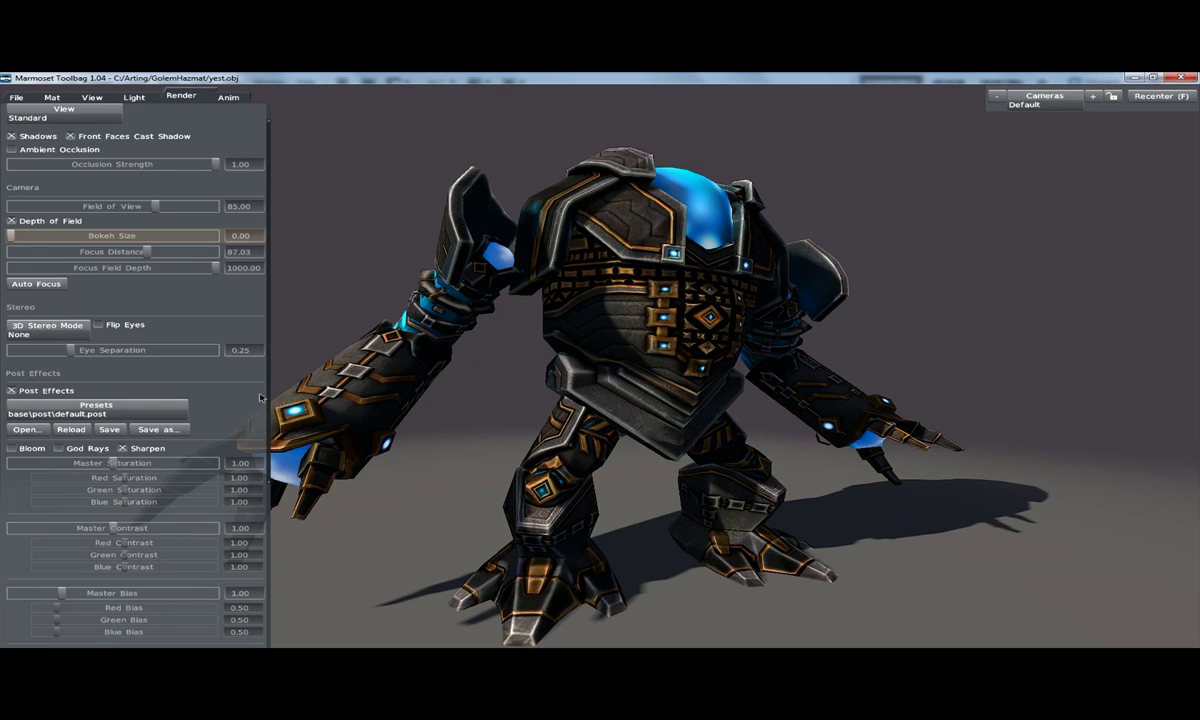
Keep the default.post post-effects preset.
{"action": "scroll", "coordinate": [245, 270], "scroll_direction": "down", "scroll_amount": 2}
{"action": "scroll", "coordinate": [245, 270], "scroll_direction": "down", "scroll_amount": 4}
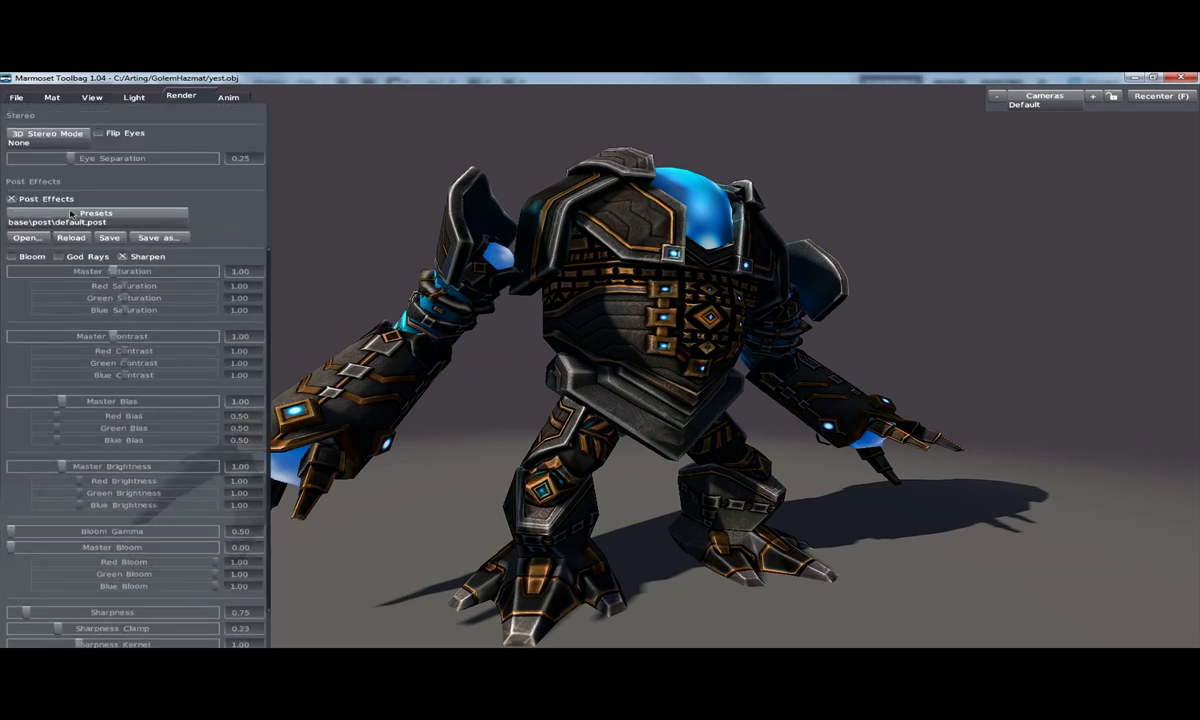
{"action": "left_click", "coordinate": [73, 213]}
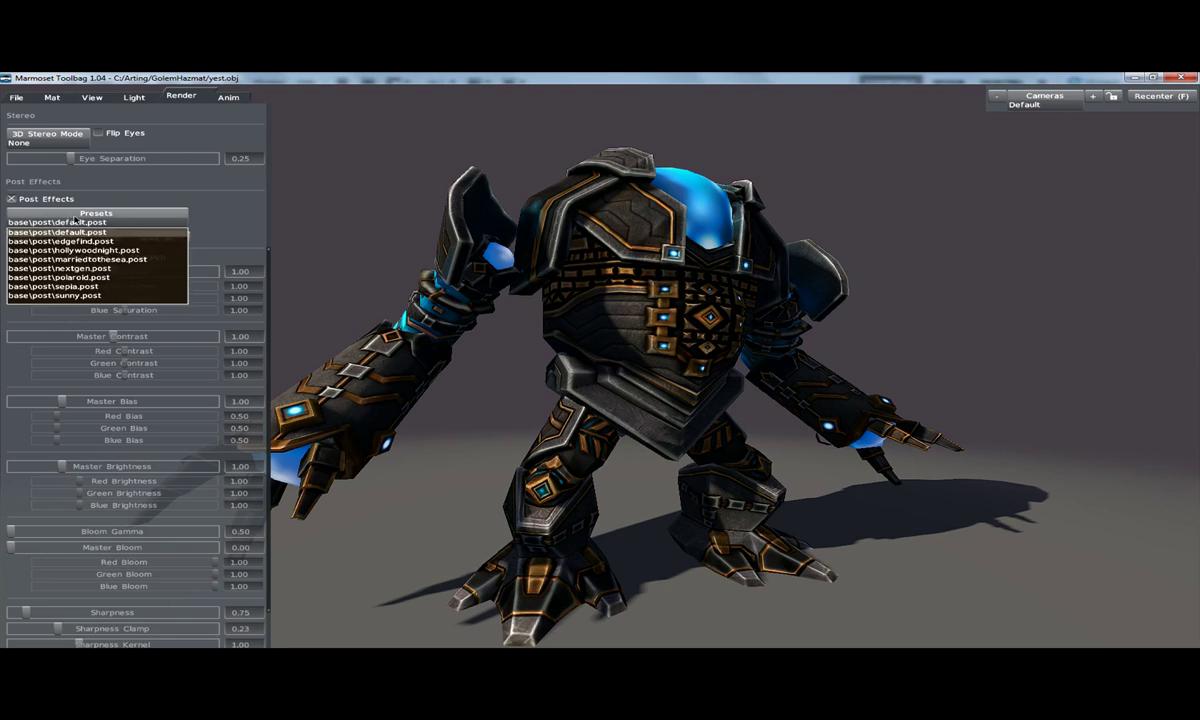
{"action": "left_click", "coordinate": [75, 220]}
Adjust the Sharpen amount to 0.83.
{"action": "scroll", "coordinate": [212, 115], "scroll_direction": "down", "scroll_amount": 2}
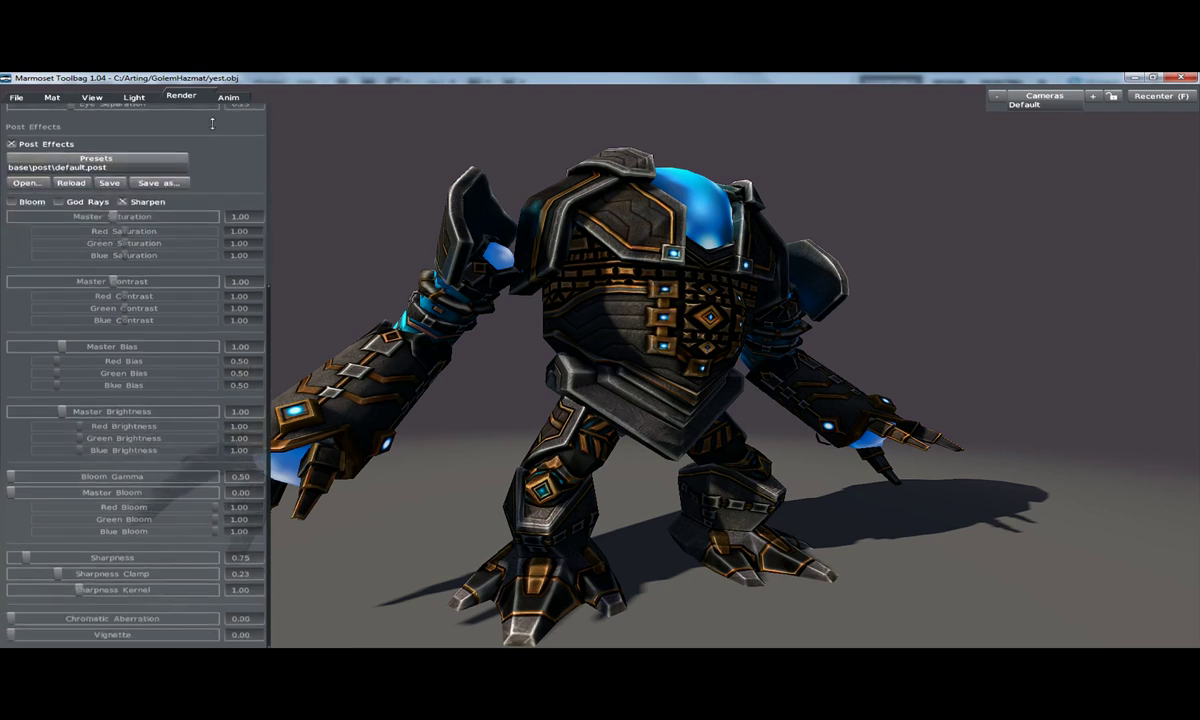
{"action": "left_click_drag", "start_coordinate": [559, 354], "coordinate": [449, 298]}
{"action": "left_click_drag", "start_coordinate": [455, 346], "coordinate": [326, 393]}
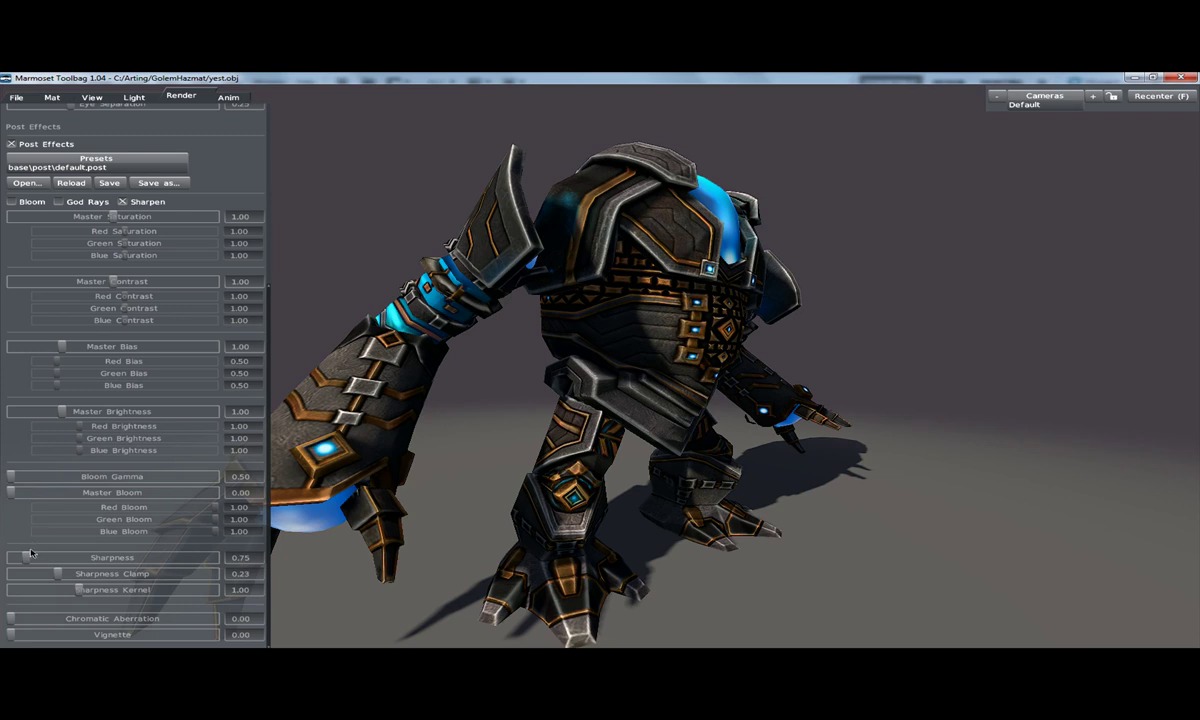
{"action": "left_click_drag", "start_coordinate": [25, 557], "coordinate": [53, 557]}
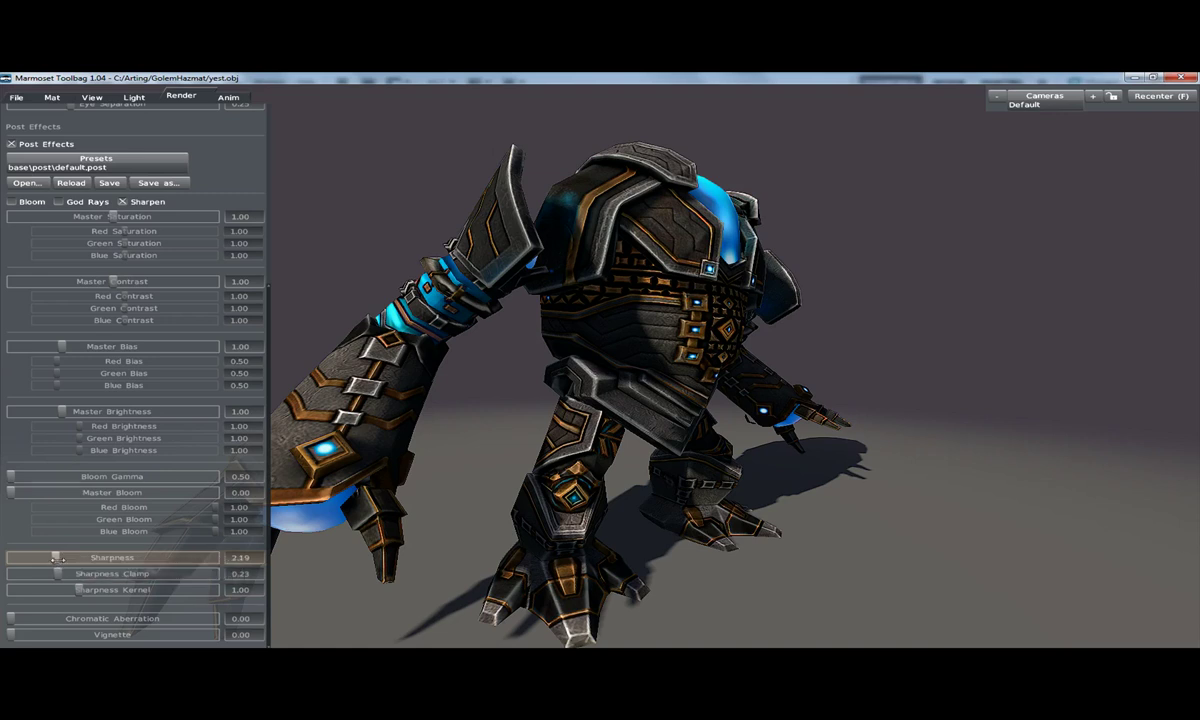
{"action": "left_click_drag", "start_coordinate": [55, 558], "coordinate": [29, 566]}
Toggle Bloom off and back on, view the golem frontally, then show the Anim settings.
{"action": "left_click_drag", "start_coordinate": [393, 276], "coordinate": [401, 286]}
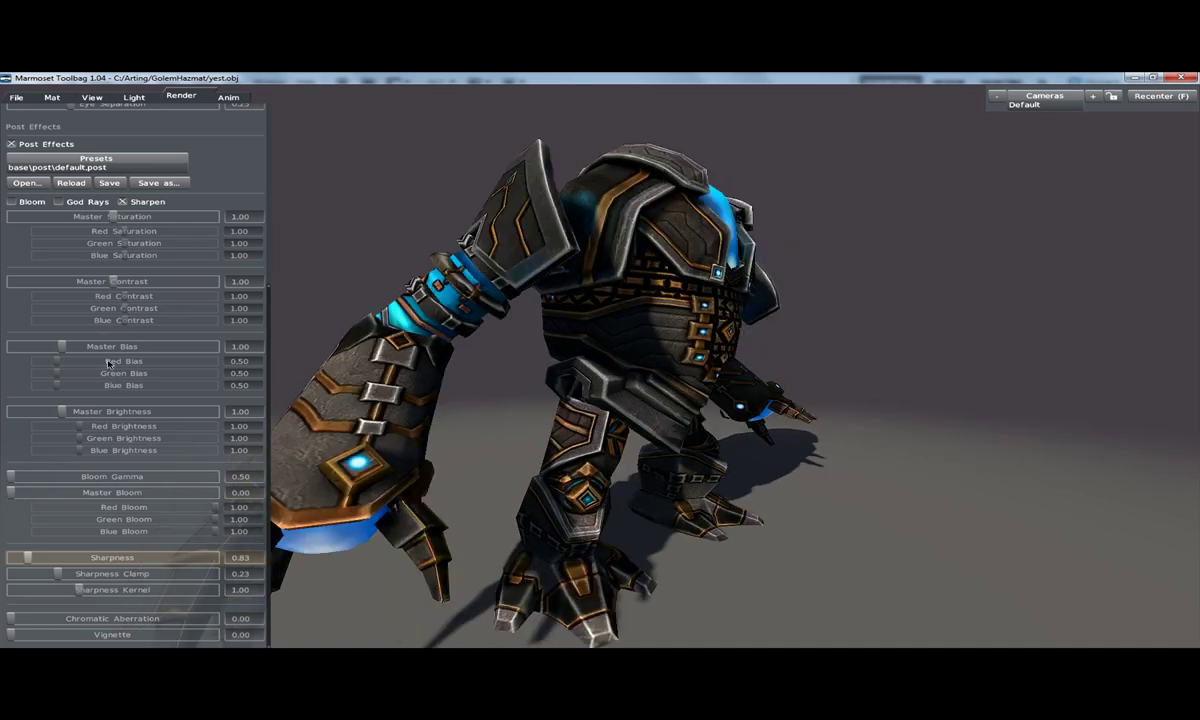
{"action": "mouse_move", "coordinate": [109, 364]}
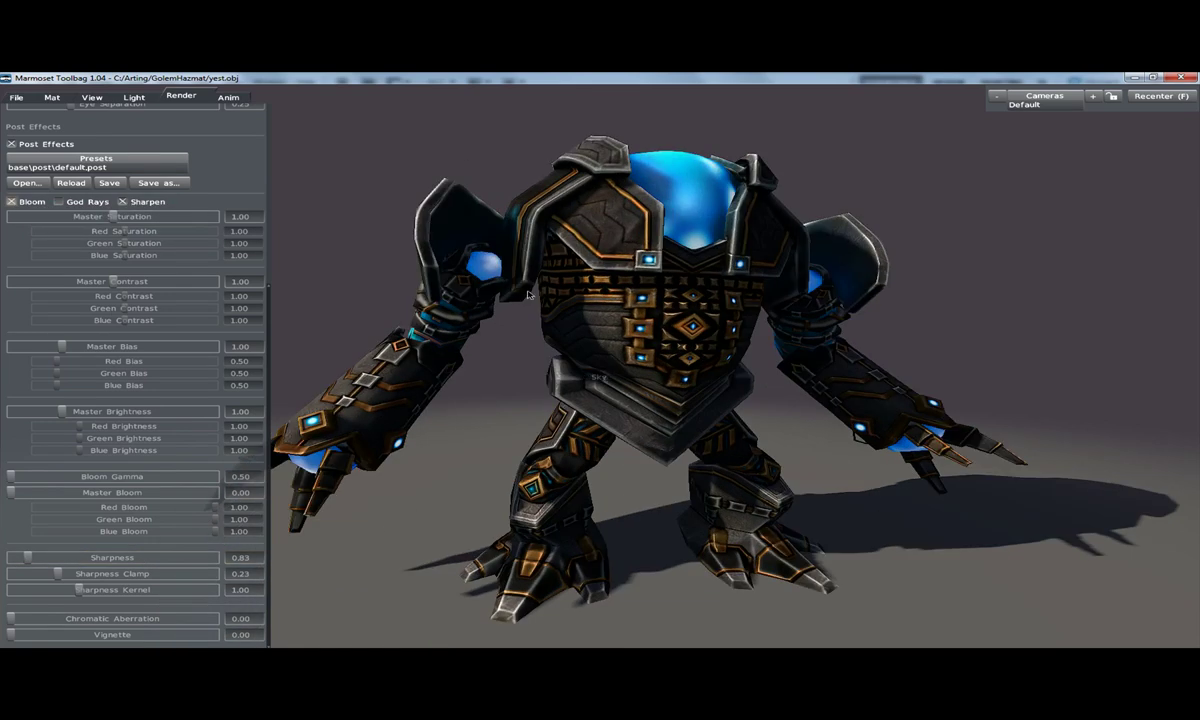
{"action": "left_click_drag", "start_coordinate": [560, 306], "coordinate": [362, 306], "text": "shift"}
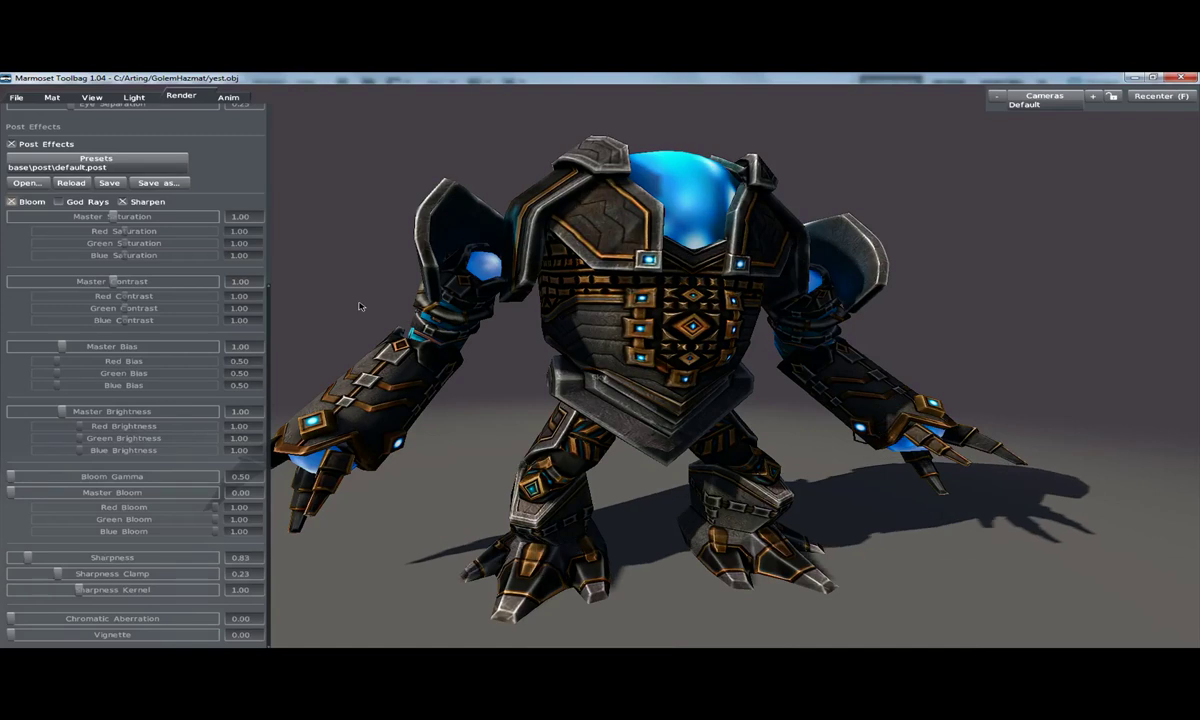
{"action": "left_click", "coordinate": [12, 202]}
{"action": "left_click", "coordinate": [12, 202]}
{"action": "left_click_drag", "start_coordinate": [494, 258], "coordinate": [555, 291]}
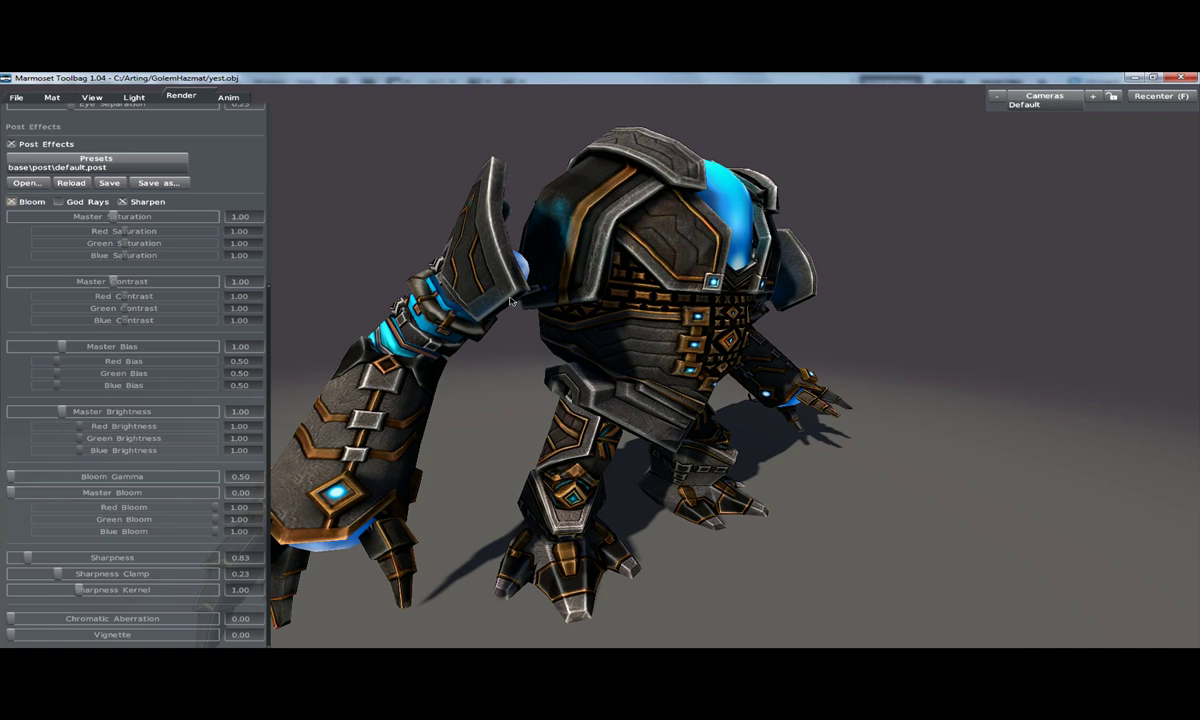
{"action": "left_click_drag", "start_coordinate": [518, 304], "coordinate": [400, 250]}
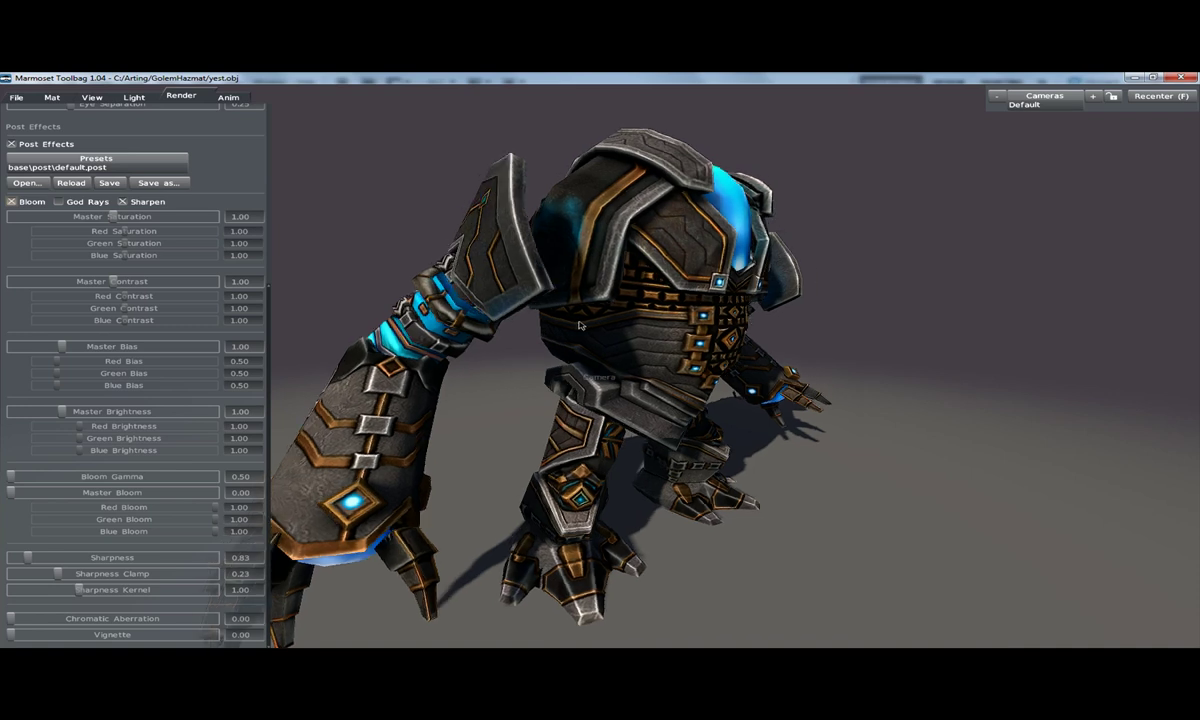
{"action": "left_click", "coordinate": [210, 95]}
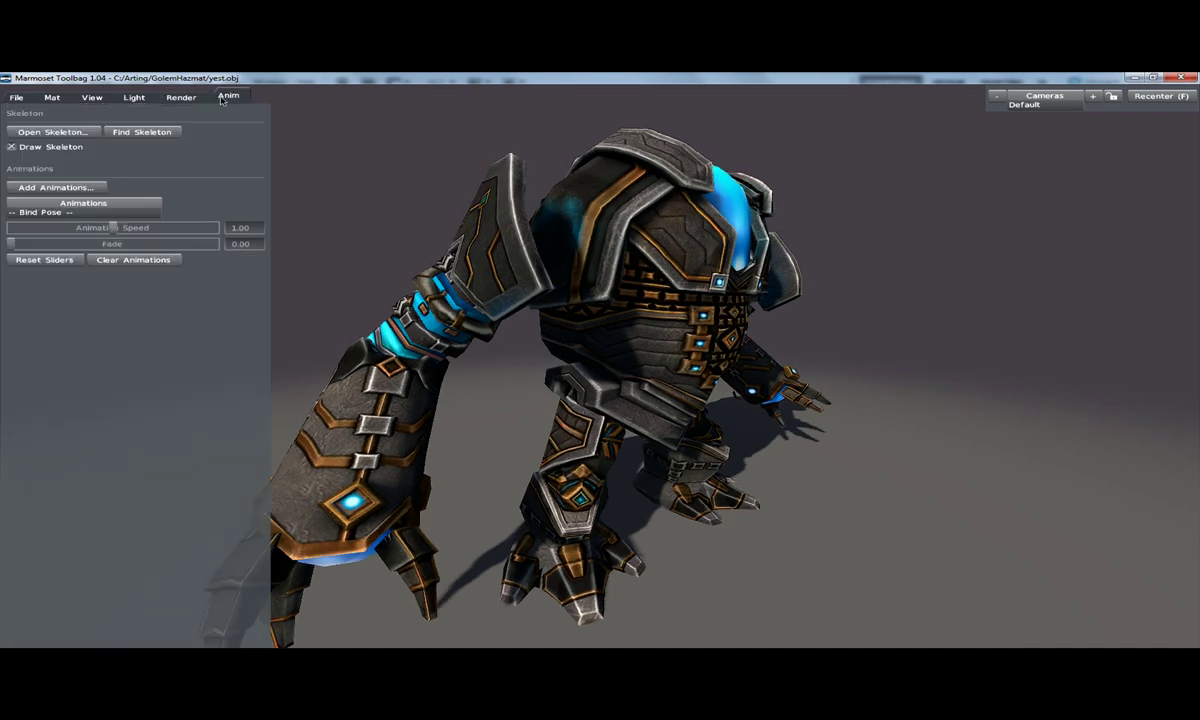
In the material settings, raise specular intensity to 1.83 and sharpness to about 118.
{"action": "left_click", "coordinate": [31, 100]}
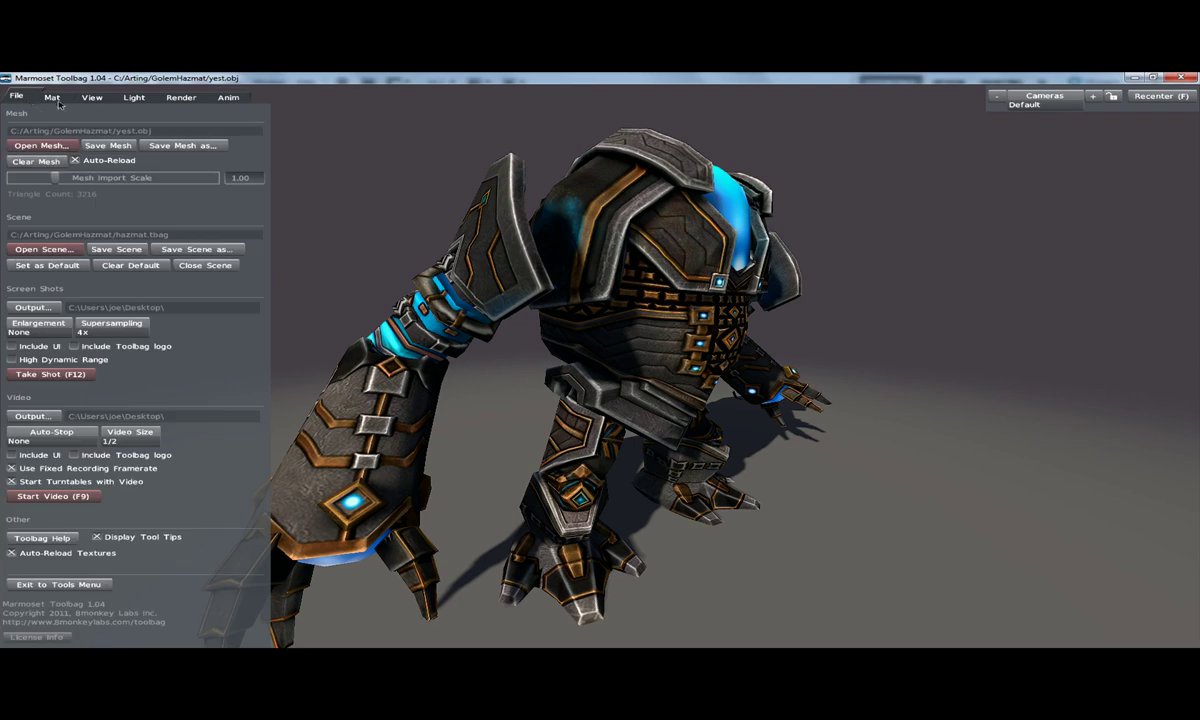
{"action": "left_click", "coordinate": [52, 97]}
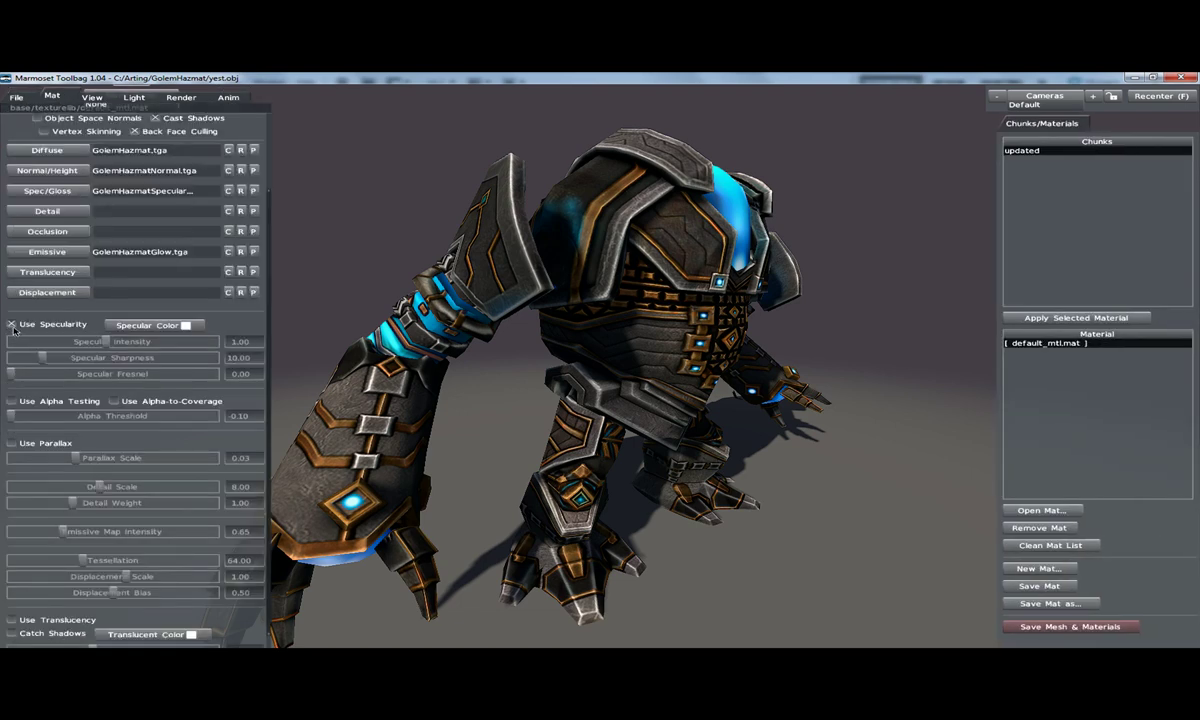
{"action": "left_click_drag", "start_coordinate": [482, 327], "coordinate": [464, 325]}
{"action": "left_click_drag", "start_coordinate": [108, 345], "coordinate": [120, 341]}
{"action": "left_click_drag", "start_coordinate": [42, 357], "coordinate": [113, 357]}
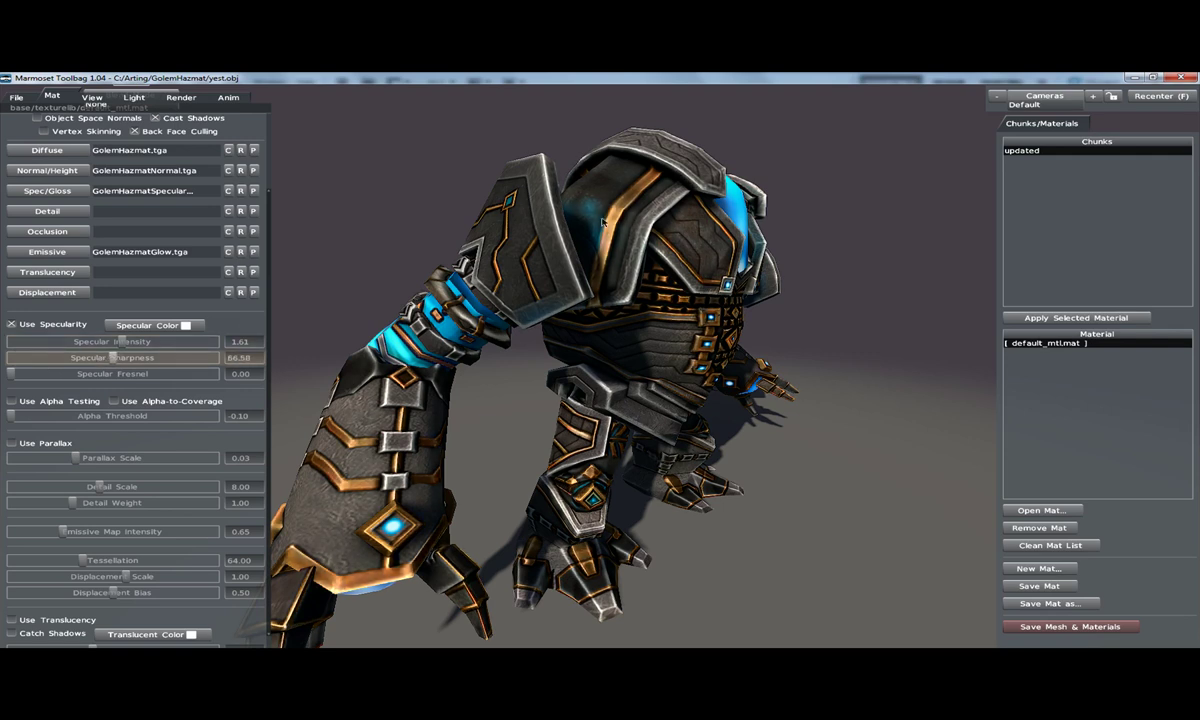
{"action": "left_click_drag", "start_coordinate": [585, 188], "coordinate": [576, 220]}
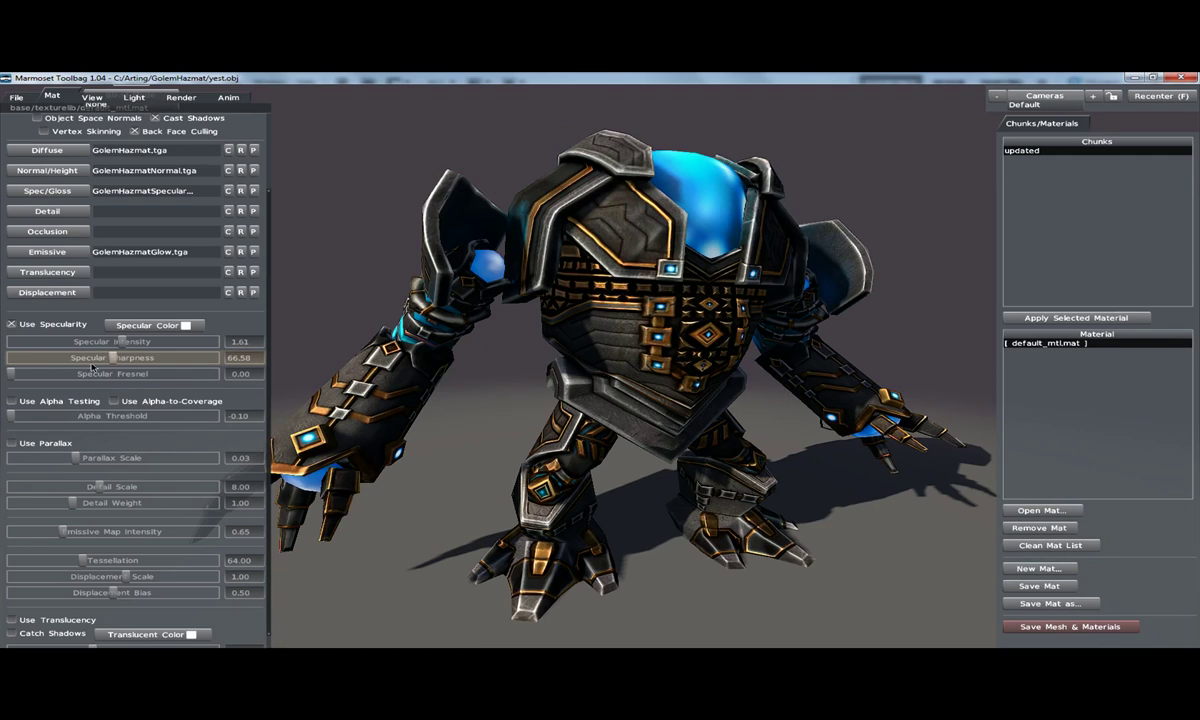
{"action": "left_click_drag", "start_coordinate": [110, 357], "coordinate": [150, 357]}
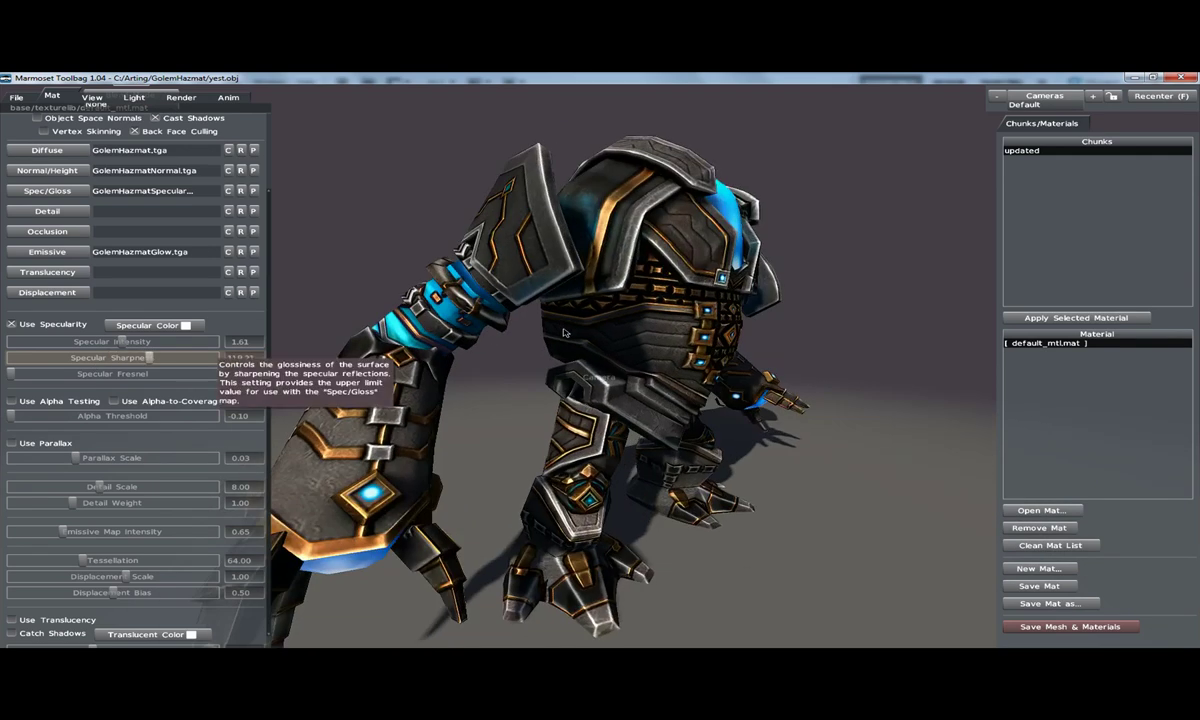
Add a 0.32 specular fresnel and fine-tune sharpness, checking the golem from several angles.
{"action": "left_click_drag", "start_coordinate": [560, 355], "coordinate": [310, 375]}
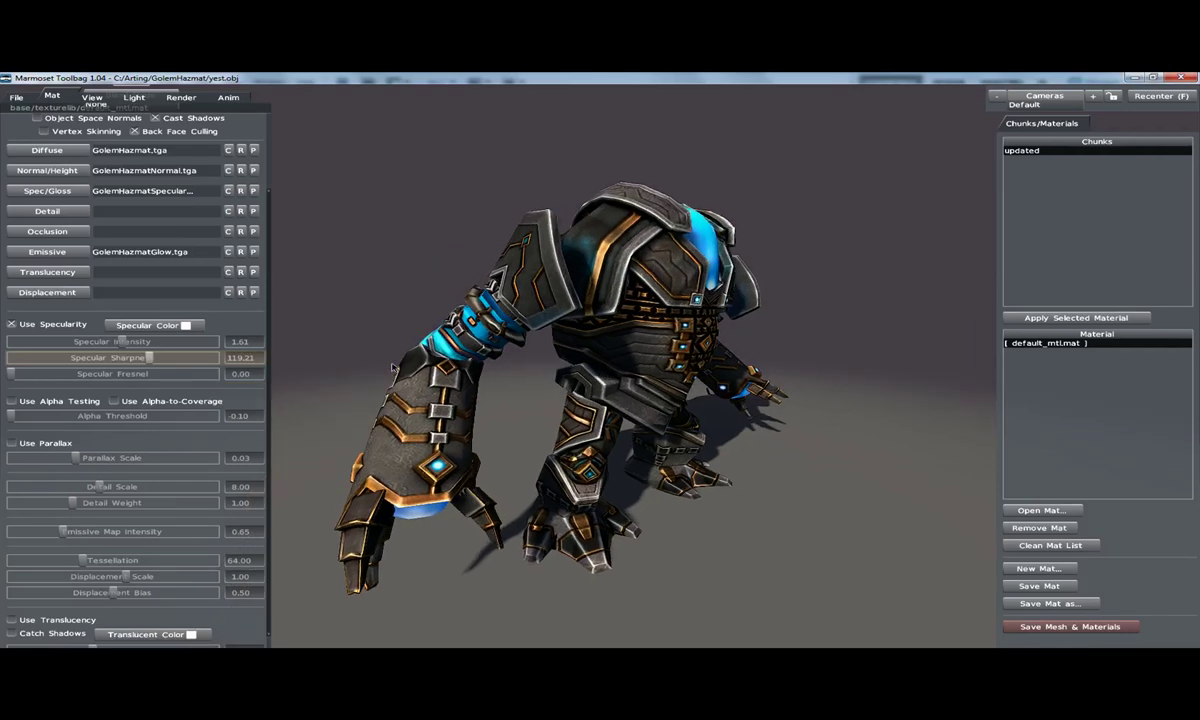
{"action": "mouse_move", "coordinate": [423, 340]}
{"action": "left_mouse_down"}
{"action": "mouse_move", "coordinate": [441, 362]}
{"action": "mouse_move", "coordinate": [460, 362]}
{"action": "mouse_move", "coordinate": [410, 338]}
{"action": "left_mouse_up"}
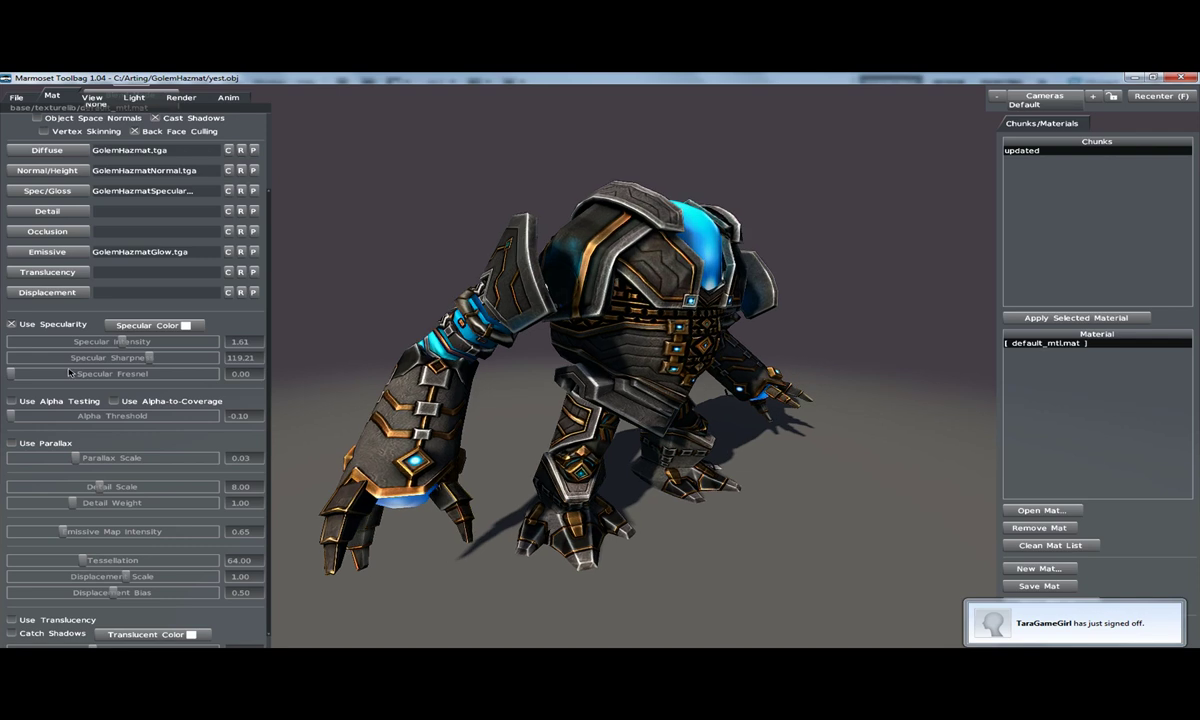
{"action": "left_click_drag", "start_coordinate": [10, 375], "coordinate": [38, 374]}
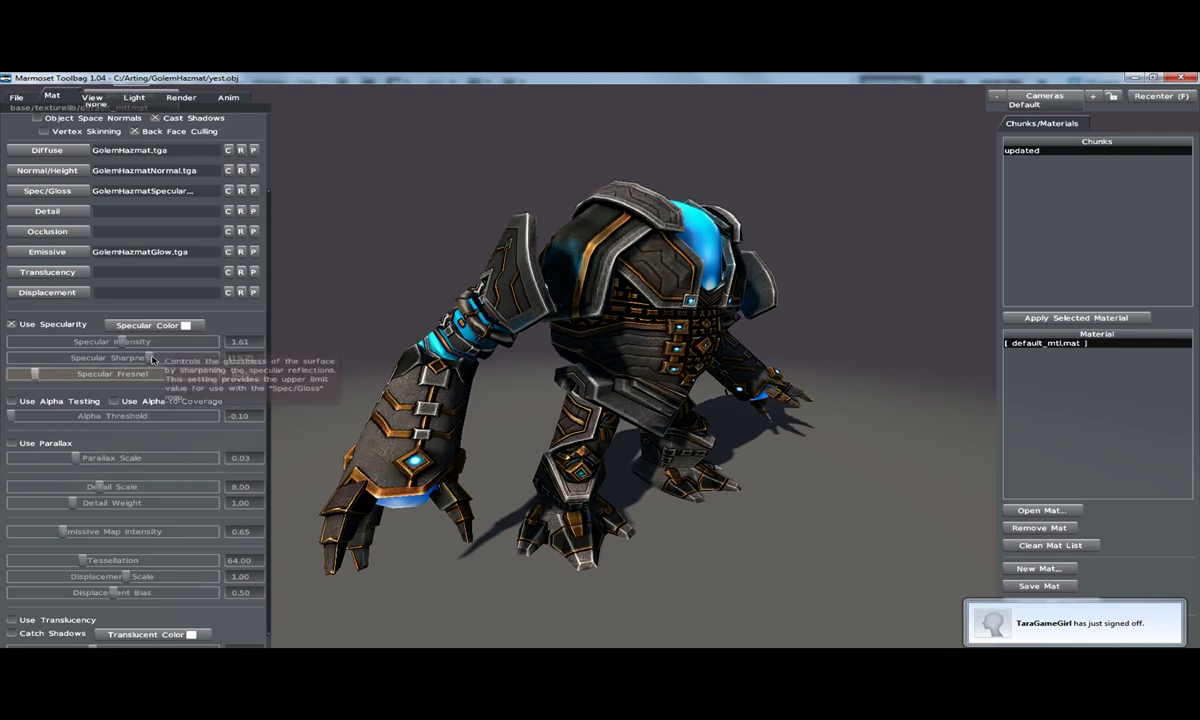
{"action": "mouse_move", "coordinate": [142, 360]}
{"action": "left_mouse_down"}
{"action": "mouse_move", "coordinate": [183, 355]}
{"action": "mouse_move", "coordinate": [105, 356]}
{"action": "mouse_move", "coordinate": [146, 355]}
{"action": "left_mouse_up"}
{"action": "left_click_drag", "start_coordinate": [379, 344], "coordinate": [420, 373]}
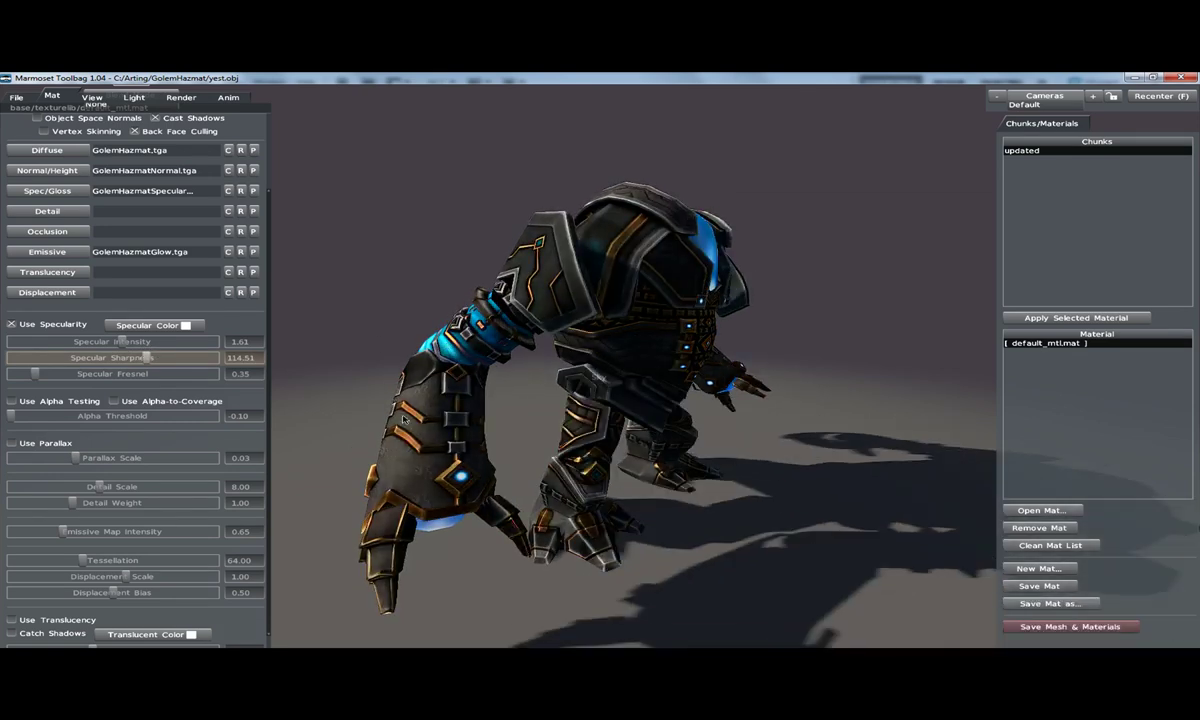
{"action": "left_click_drag", "start_coordinate": [502, 401], "coordinate": [462, 433]}
Switch between the File and Mat tabs, ending on the hazmat.tbag file settings.
{"action": "left_click", "coordinate": [24, 100]}
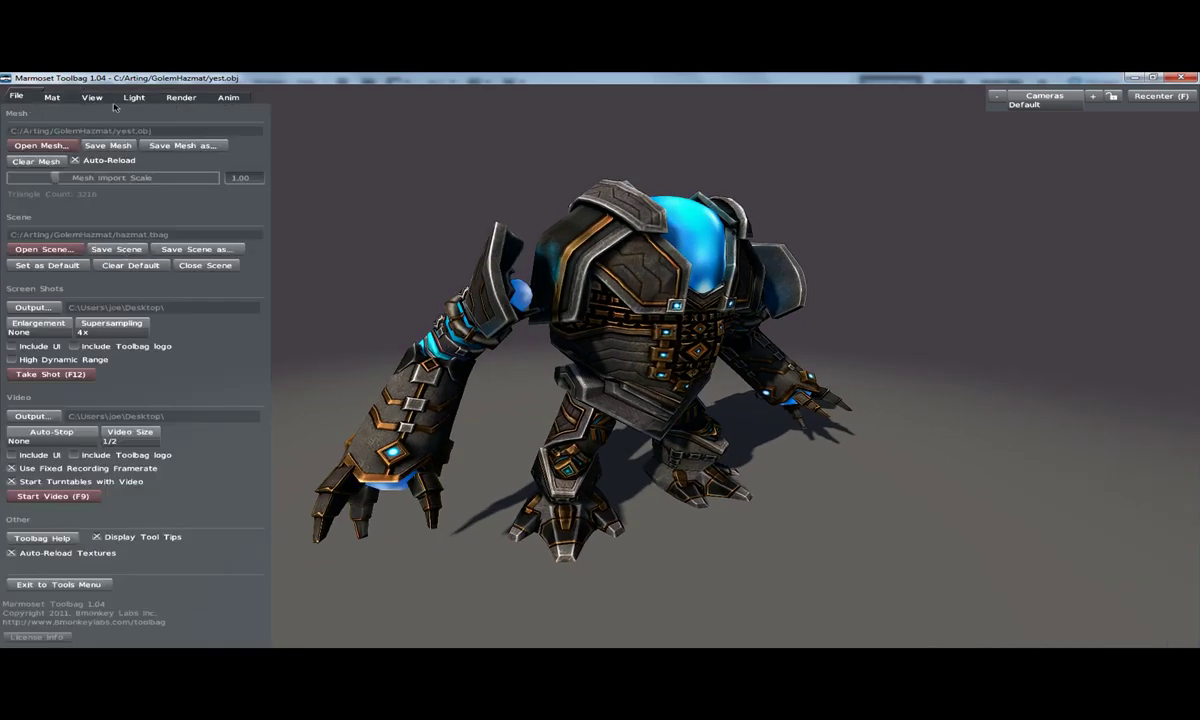
{"action": "left_click", "coordinate": [62, 96]}
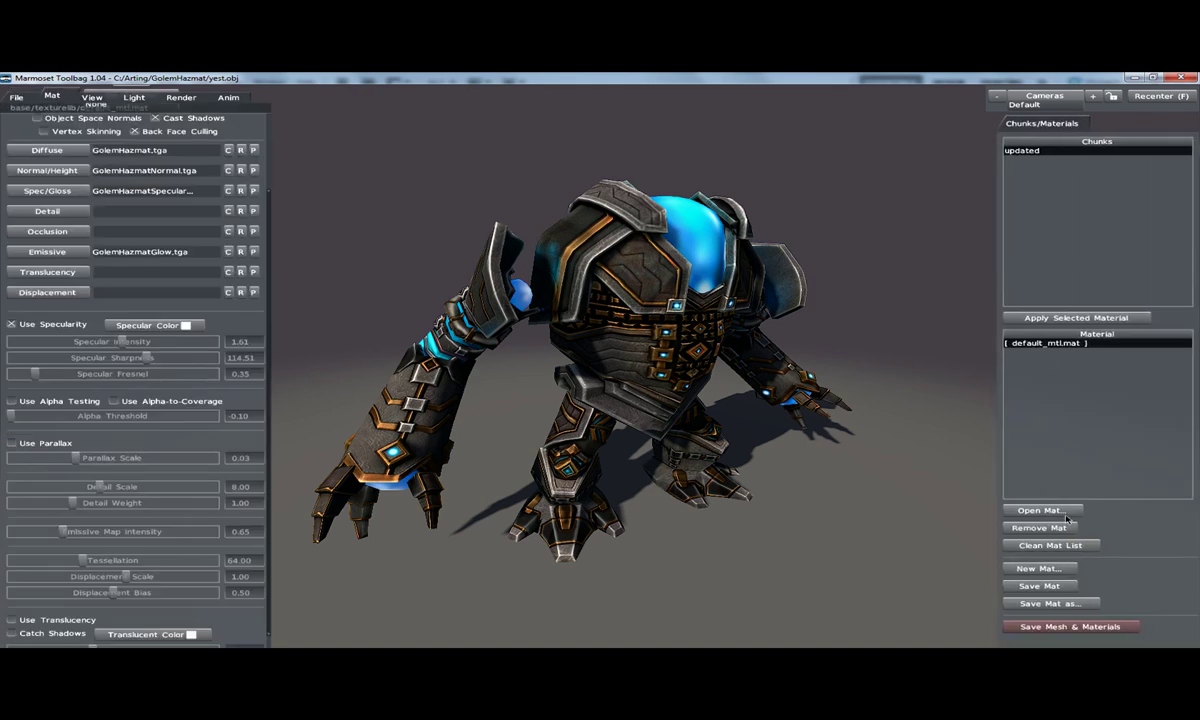
{"action": "left_click", "coordinate": [1030, 604]}
{"action": "left_click", "coordinate": [20, 97]}
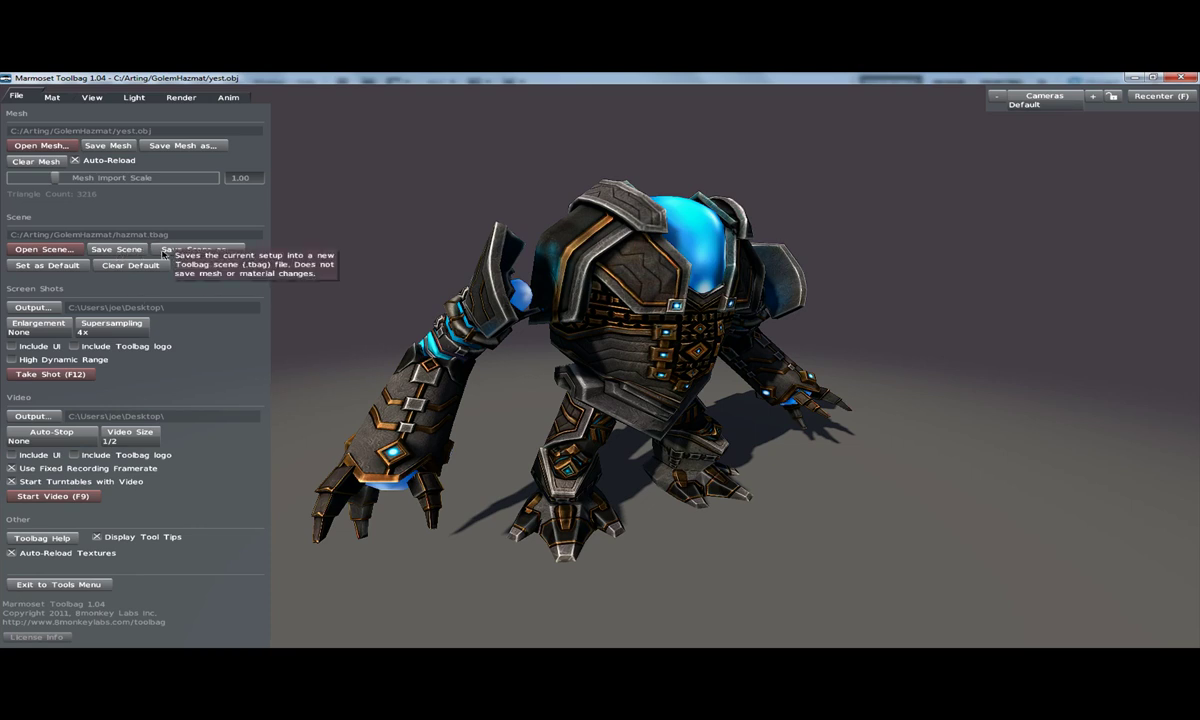
Reload hazmat.tbag twice, discarding unsaved changes, then toggle the interface panels with Tab.
{"action": "left_click", "coordinate": [64, 251]}
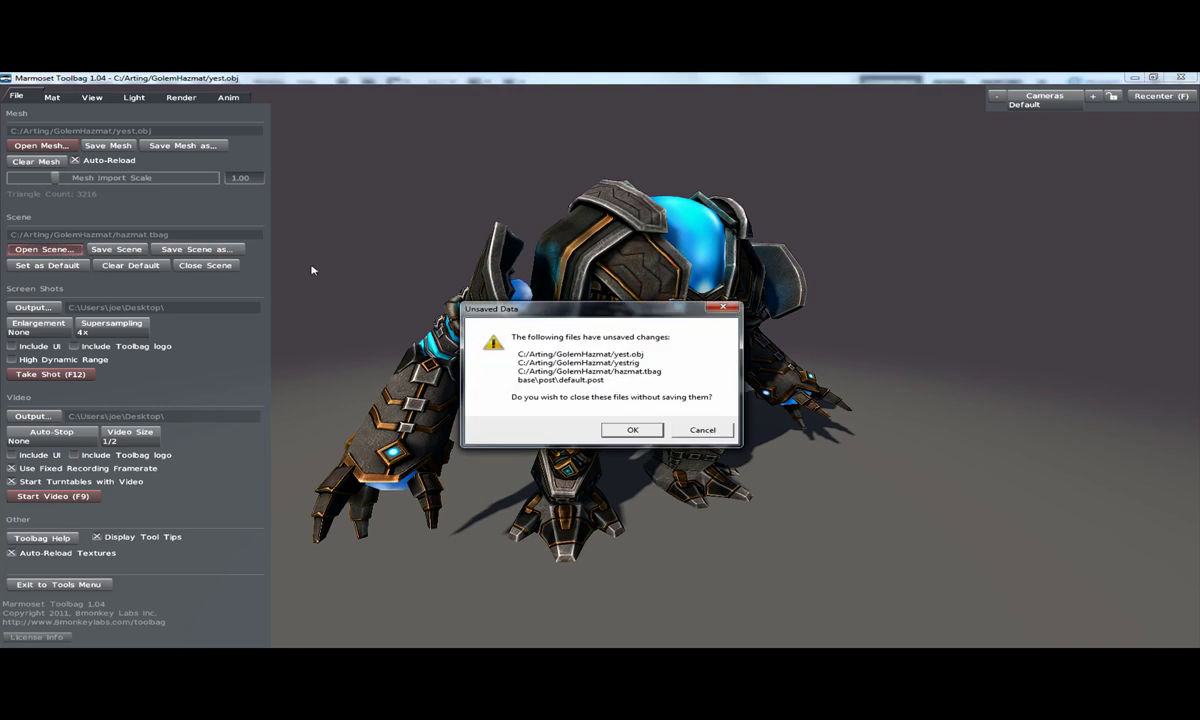
{"action": "left_click", "coordinate": [634, 431]}
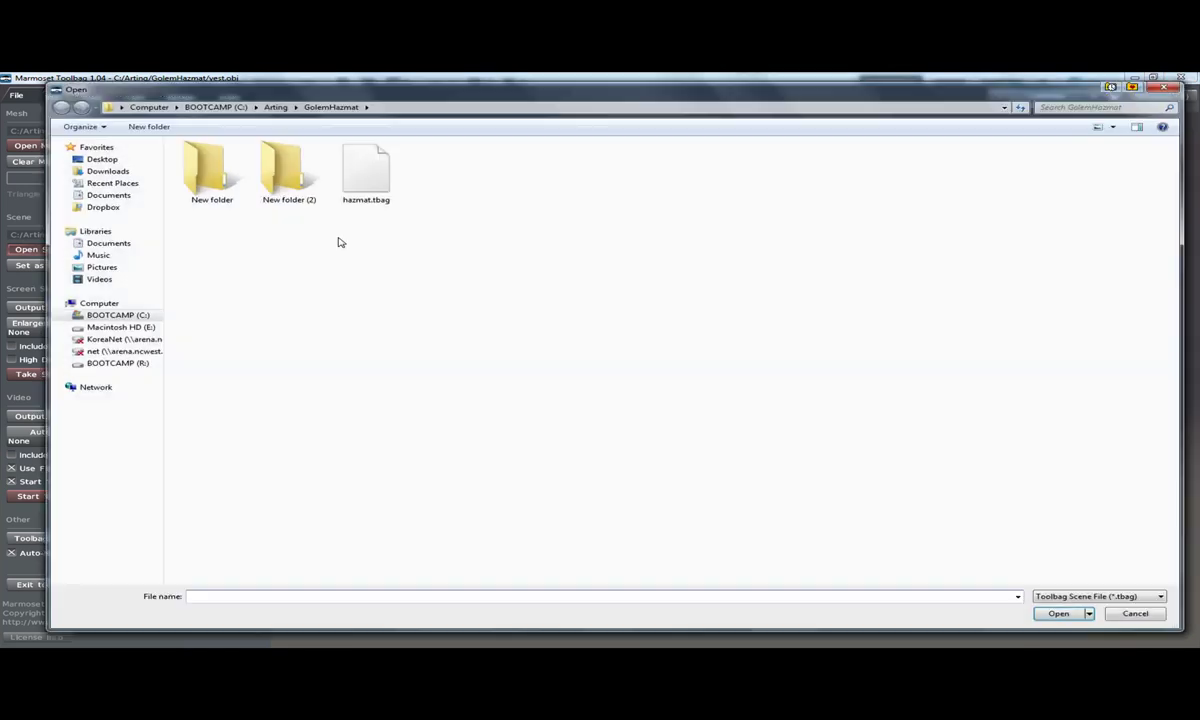
{"action": "double_click", "coordinate": [373, 185]}
{"action": "mouse_move", "coordinate": [444, 226]}
{"action": "left_mouse_down"}
{"action": "mouse_move", "coordinate": [545, 229]}
{"action": "mouse_move", "coordinate": [447, 226]}
{"action": "mouse_move", "coordinate": [466, 236]}
{"action": "left_mouse_up"}
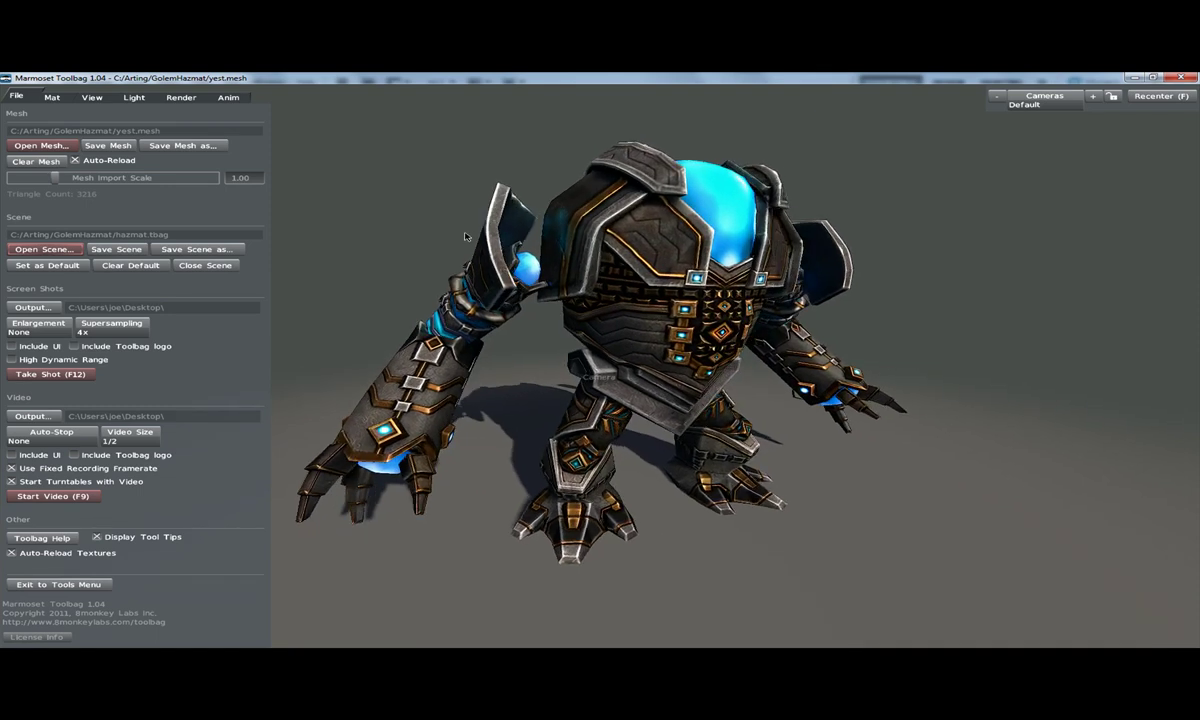
{"action": "left_click", "coordinate": [48, 247]}
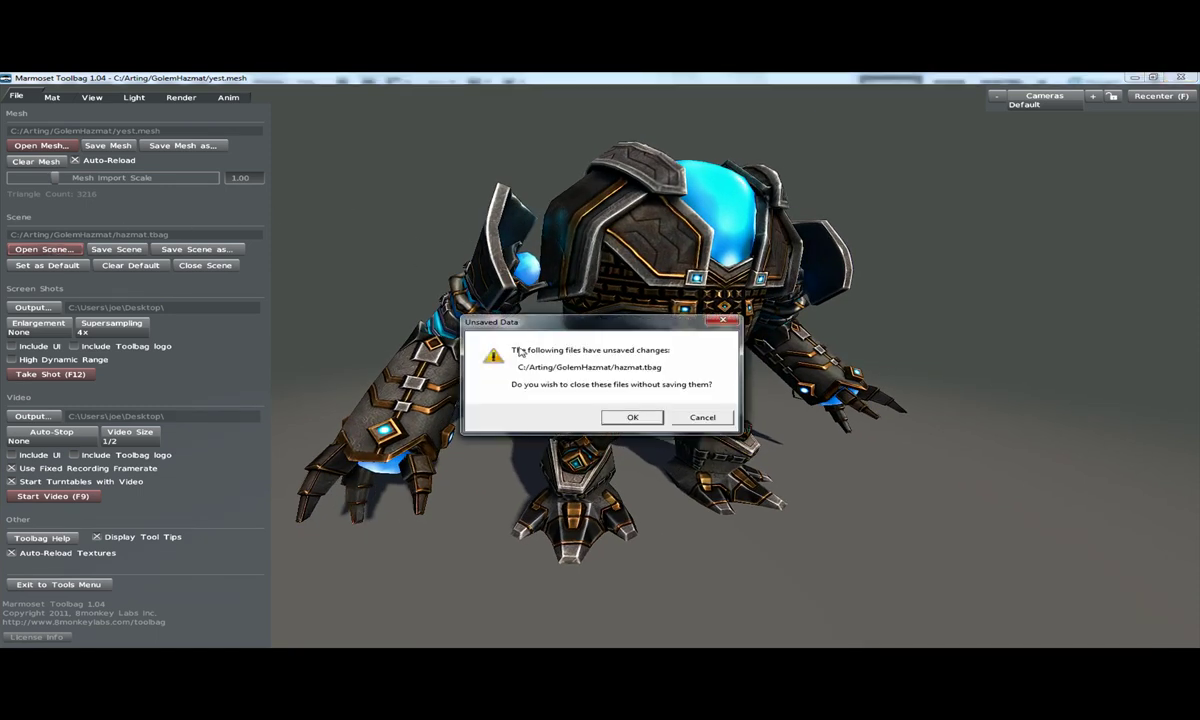
{"action": "left_click", "coordinate": [618, 413]}
{"action": "double_click", "coordinate": [368, 172]}
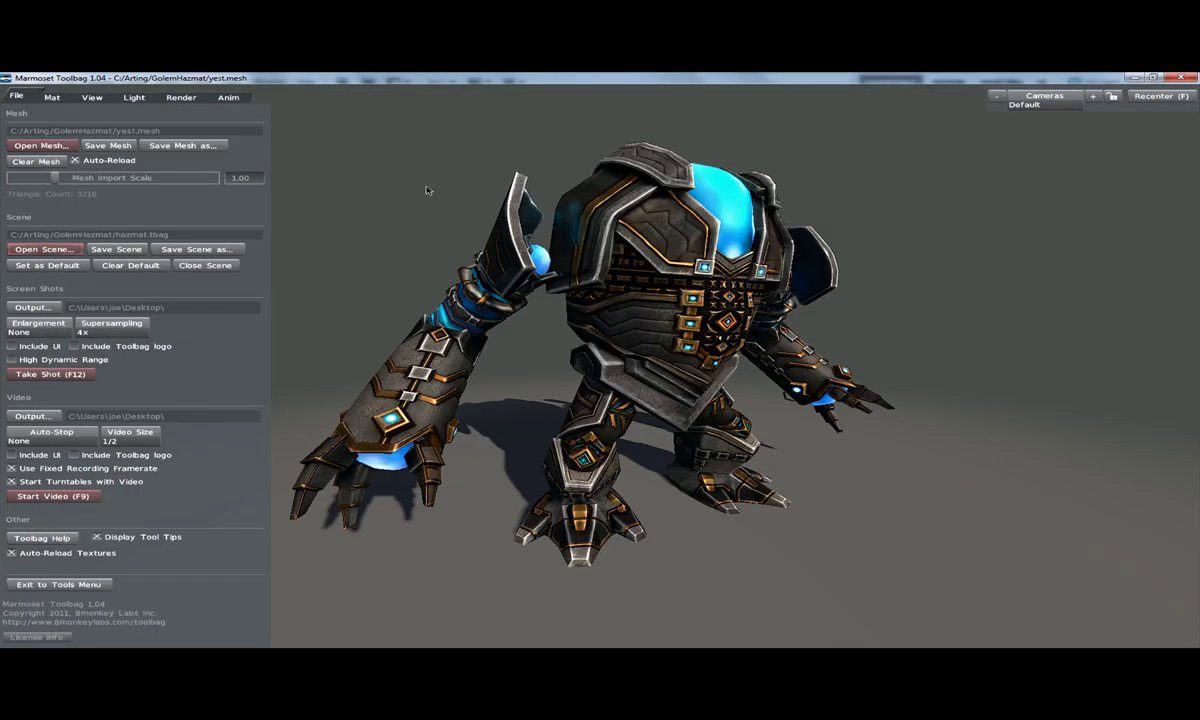
{"action": "key", "text": "Tab"}
{"action": "key", "text": "Tab"}
{"action": "key", "text": "Tab"}
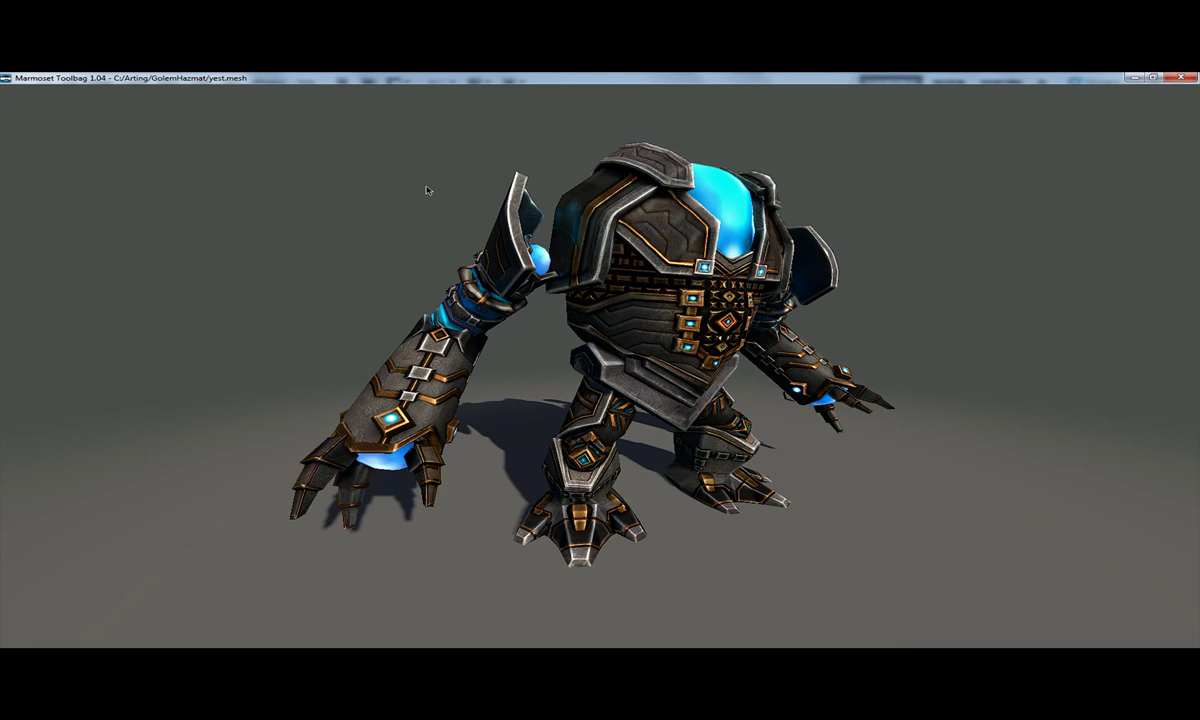
{"action": "key", "text": "Tab"}
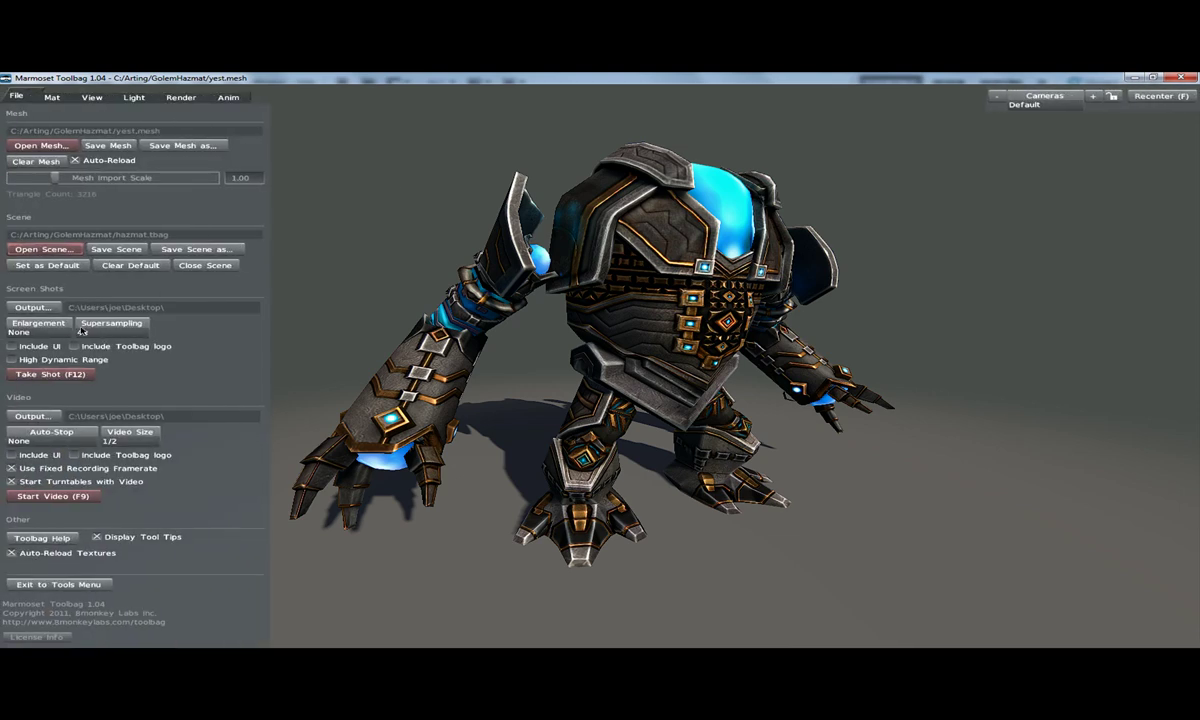
Capture the golem render and open screenshot5.tga in Photoshop.
{"action": "left_click", "coordinate": [47, 376]}
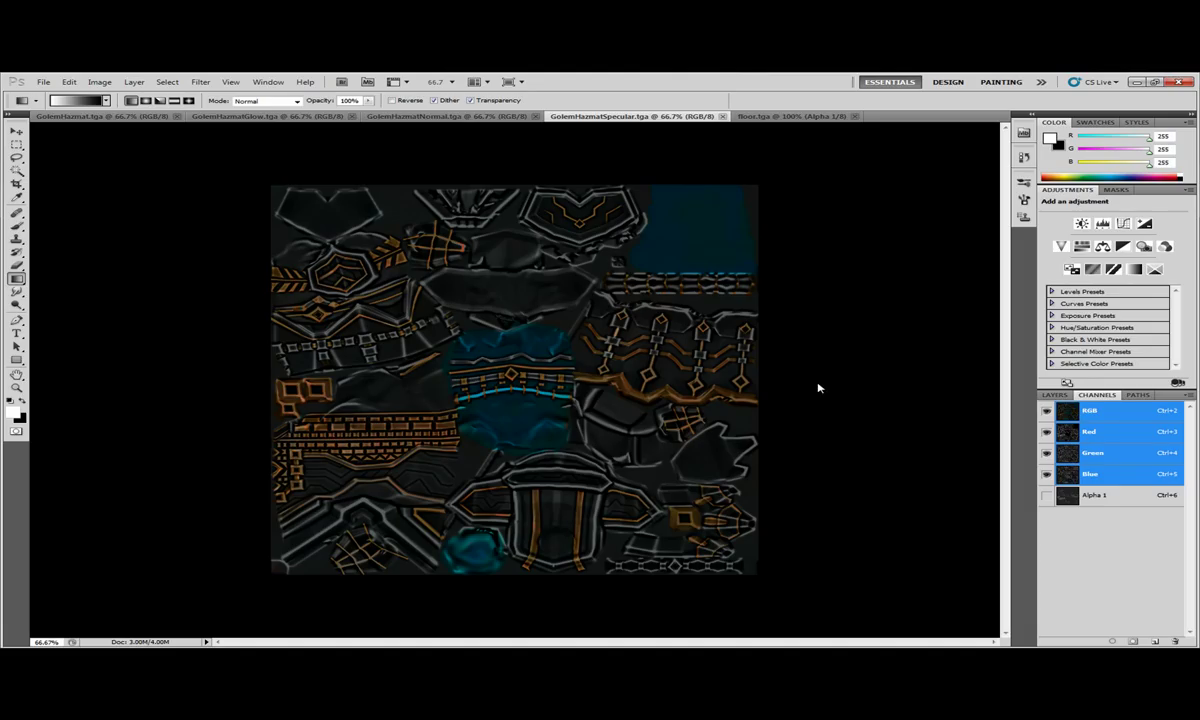
{"action": "key", "text": "ctrl+o"}
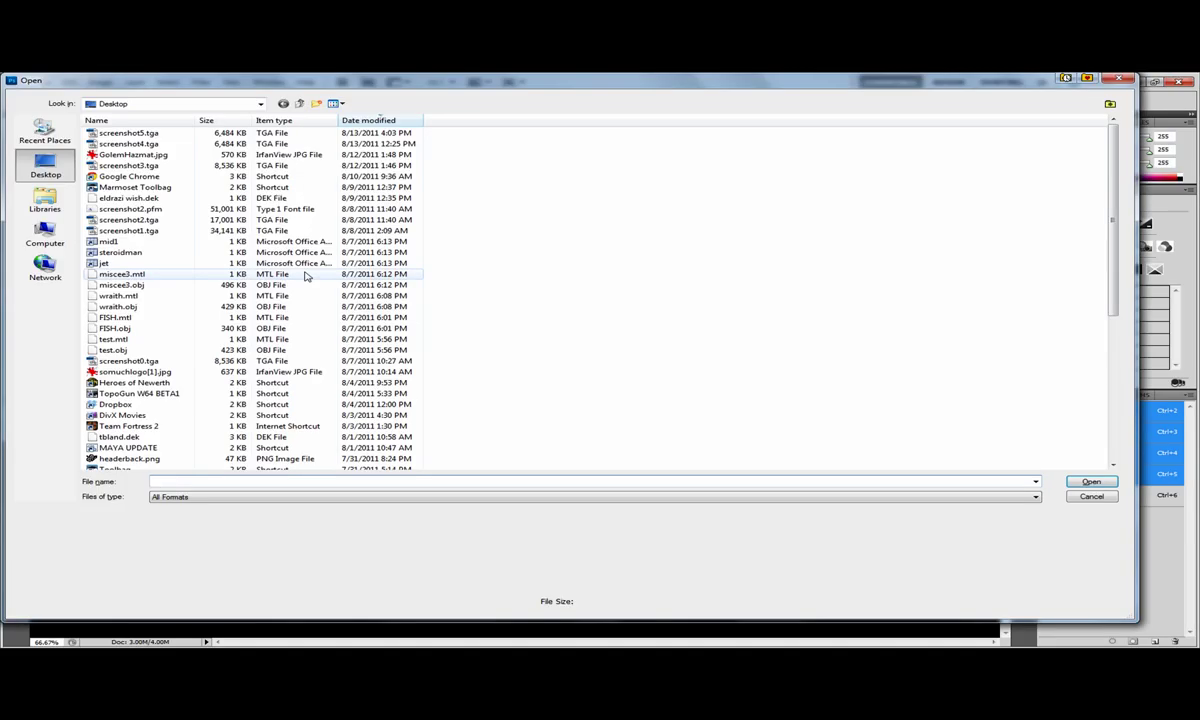
{"action": "left_click", "coordinate": [151, 133]}
{"action": "double_click", "coordinate": [151, 133]}
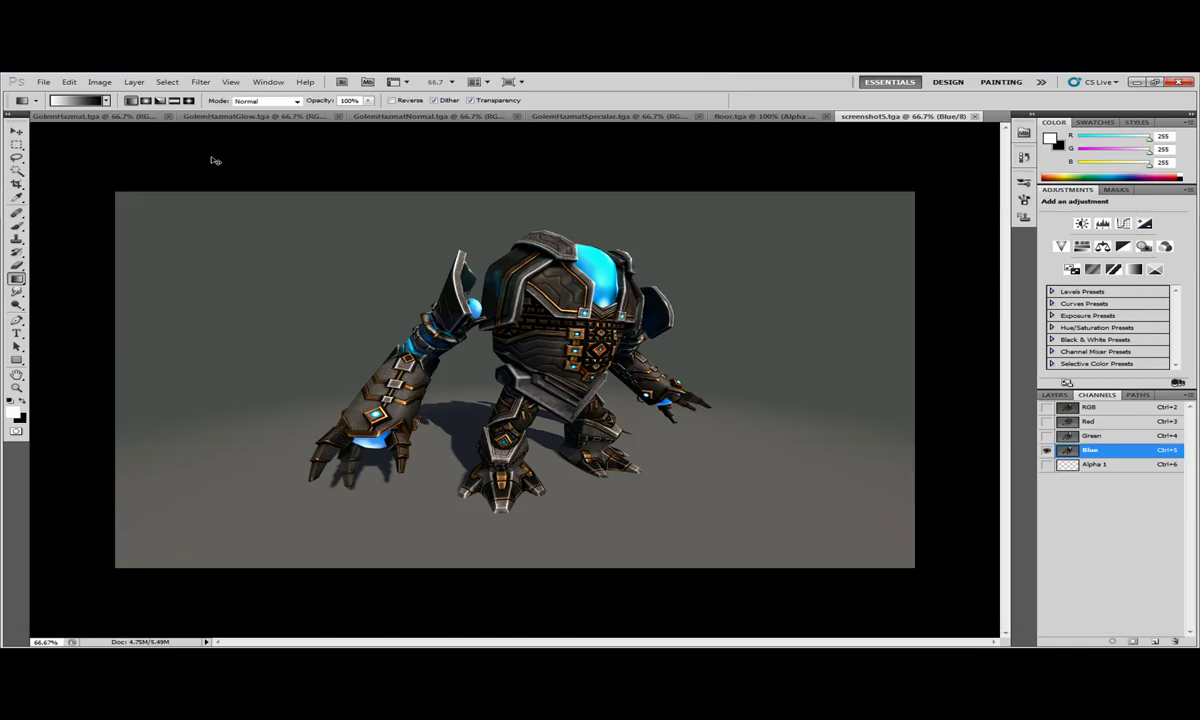
Load the Alpha 1 channel as a selection and return to the layers.
{"action": "key", "text": "ctrl+5"}
{"action": "key", "text": "ctrl+6"}
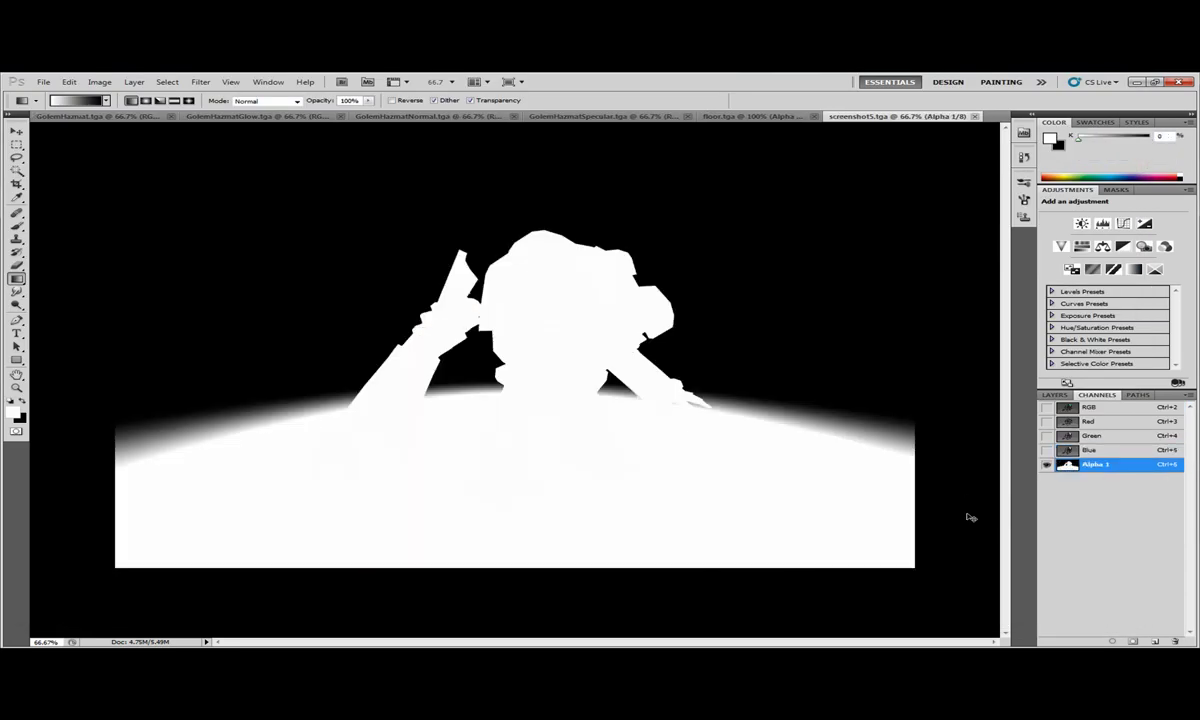
{"action": "left_click", "coordinate": [1067, 464], "text": "ctrl"}
{"action": "left_click", "coordinate": [1055, 395]}
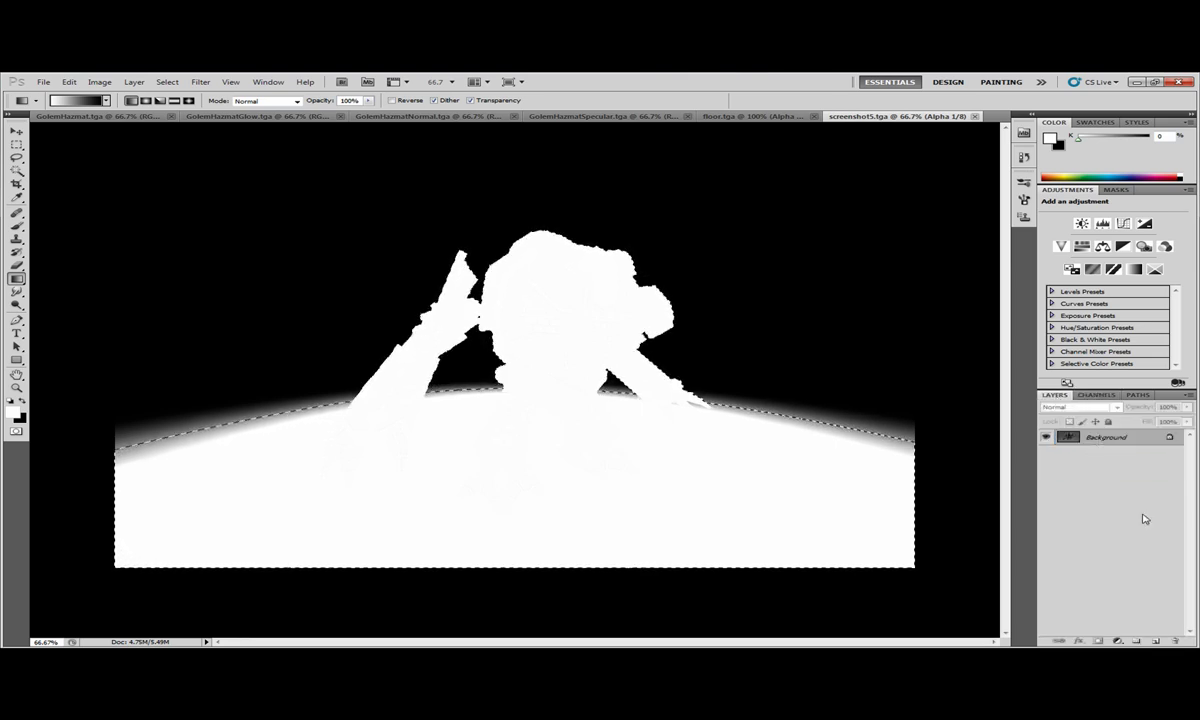
Add Layer 1, convert Background to Layer 0, and move Layer 1 beneath it.
{"action": "left_click", "coordinate": [1155, 641]}
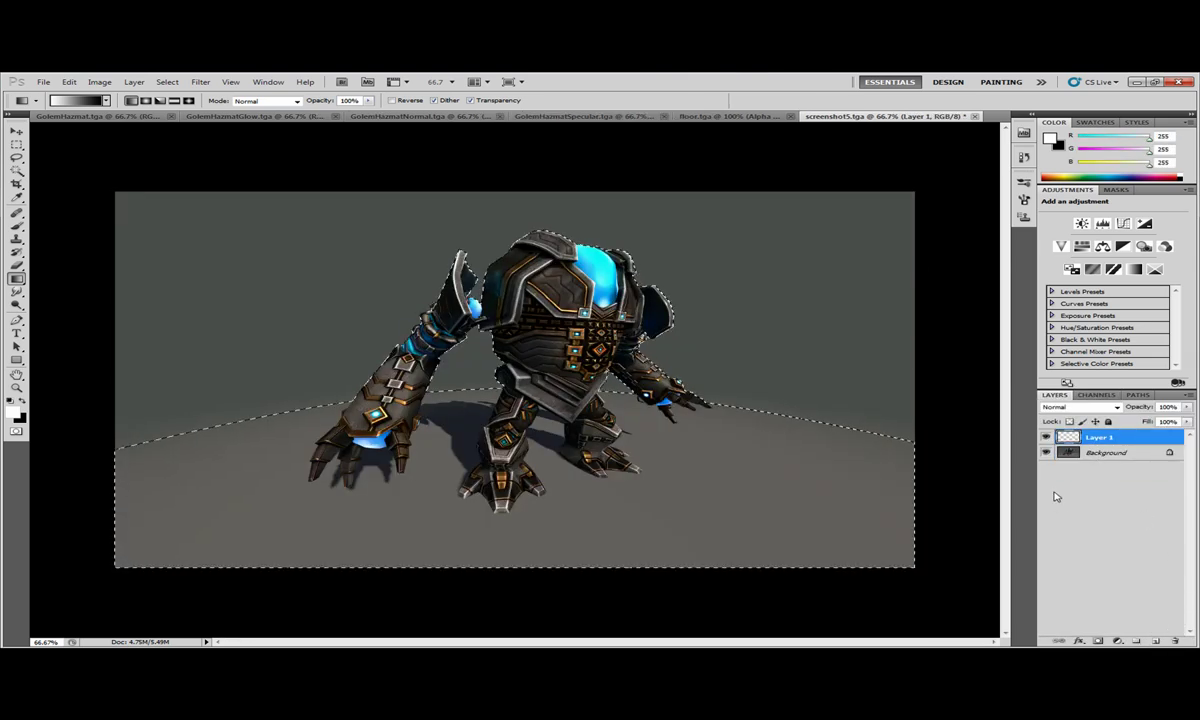
{"action": "left_click", "coordinate": [1077, 455]}
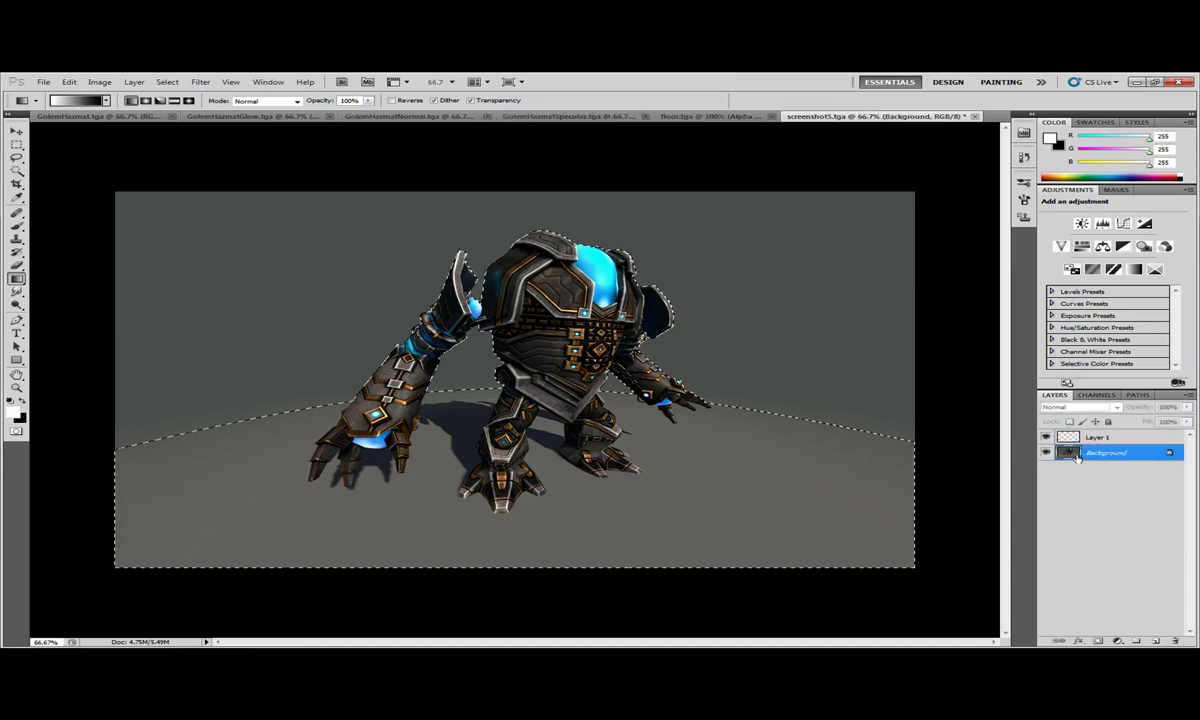
{"action": "right_click", "coordinate": [1072, 455]}
{"action": "double_click", "coordinate": [1072, 455]}
{"action": "key", "text": "Return"}
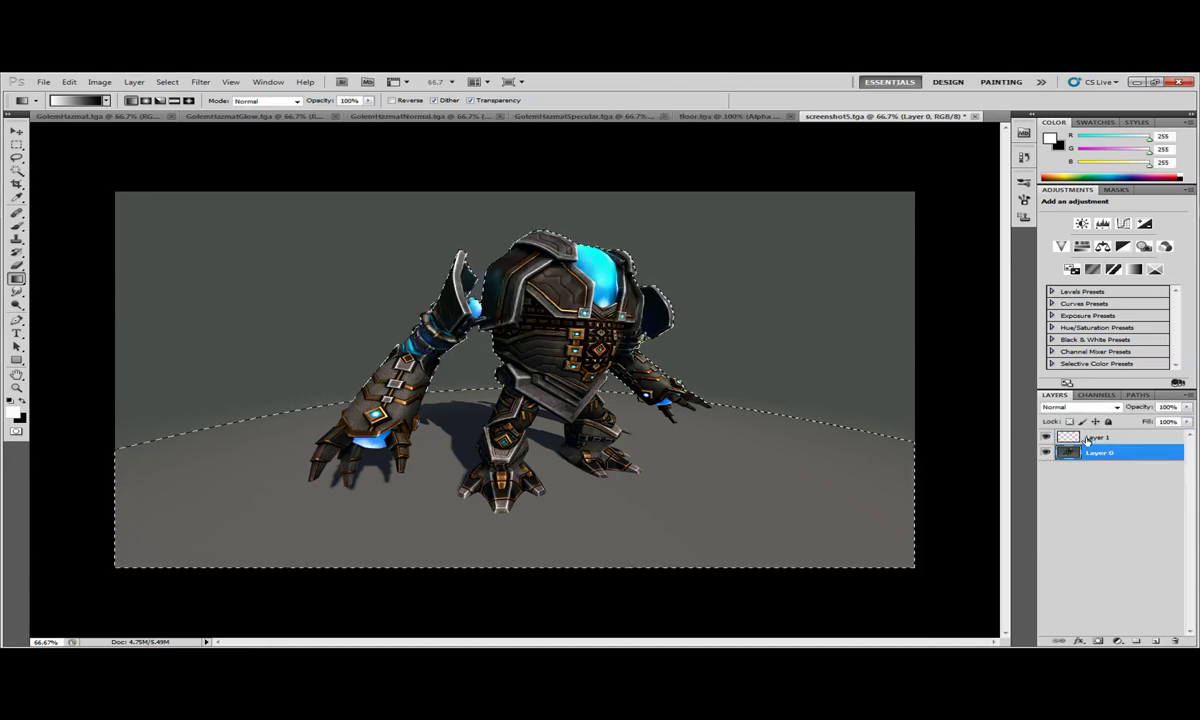
{"action": "left_click_drag", "start_coordinate": [1097, 438], "coordinate": [1093, 460]}
{"action": "left_click", "coordinate": [1090, 439]}
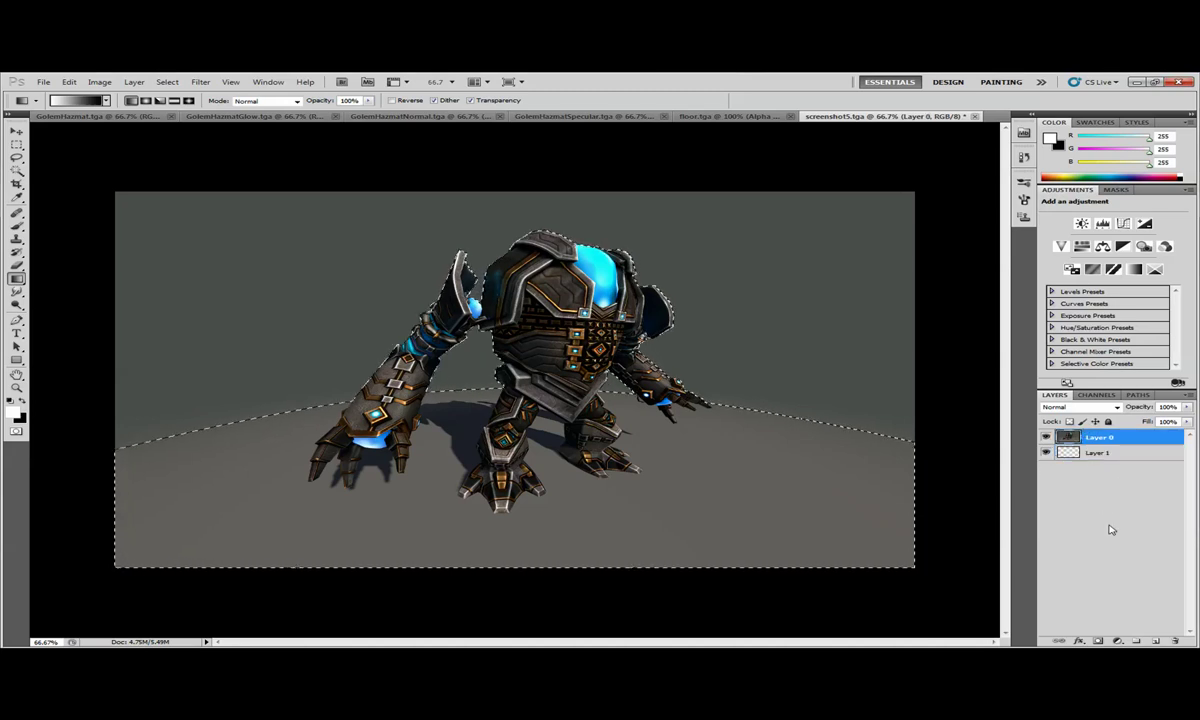
Mask Layer 0 with the alpha selection and fill Layer 1 with a white-to-black gradient.
{"action": "left_click", "coordinate": [1098, 641]}
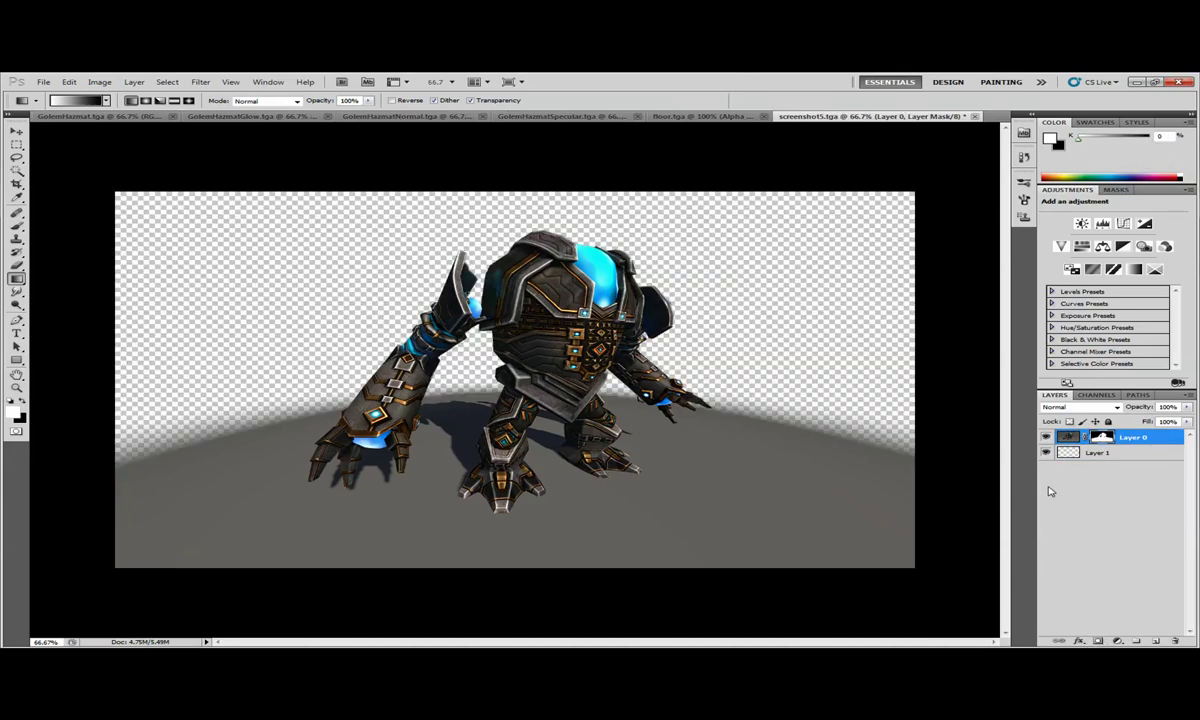
{"action": "key", "text": "alt+bracketleft"}
{"action": "left_click_drag", "start_coordinate": [245, 231], "coordinate": [786, 313]}
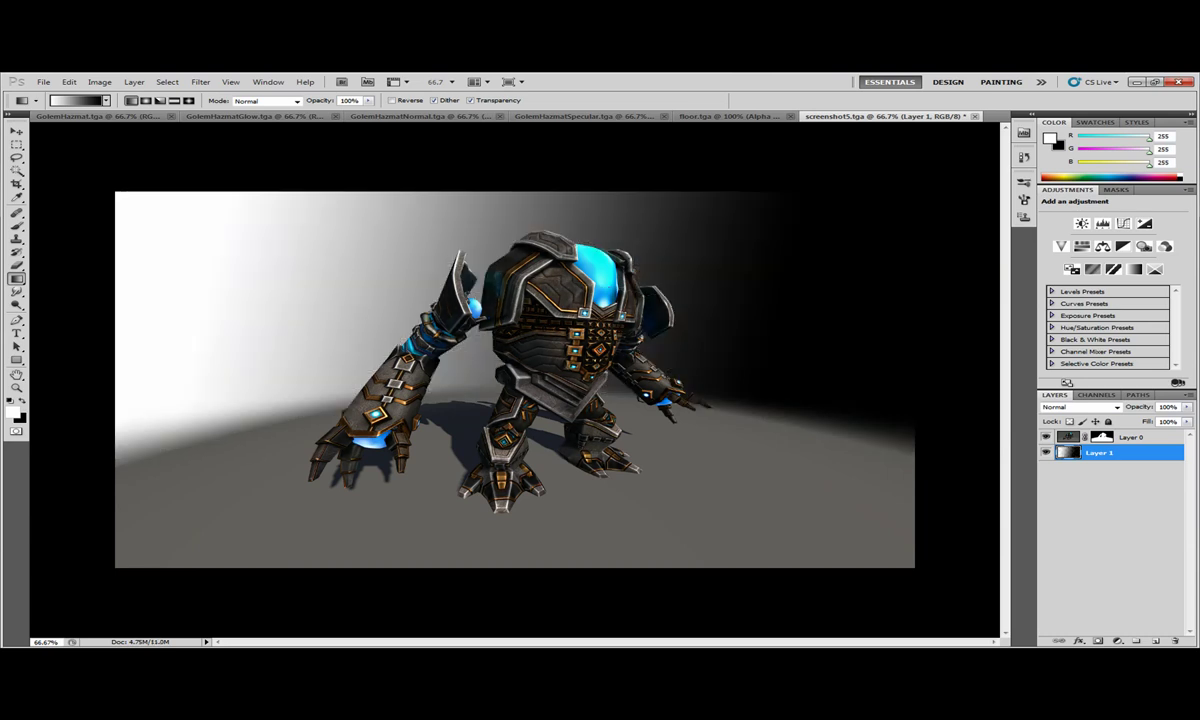
{"action": "left_click_drag", "start_coordinate": [346, 304], "coordinate": [630, 300]}
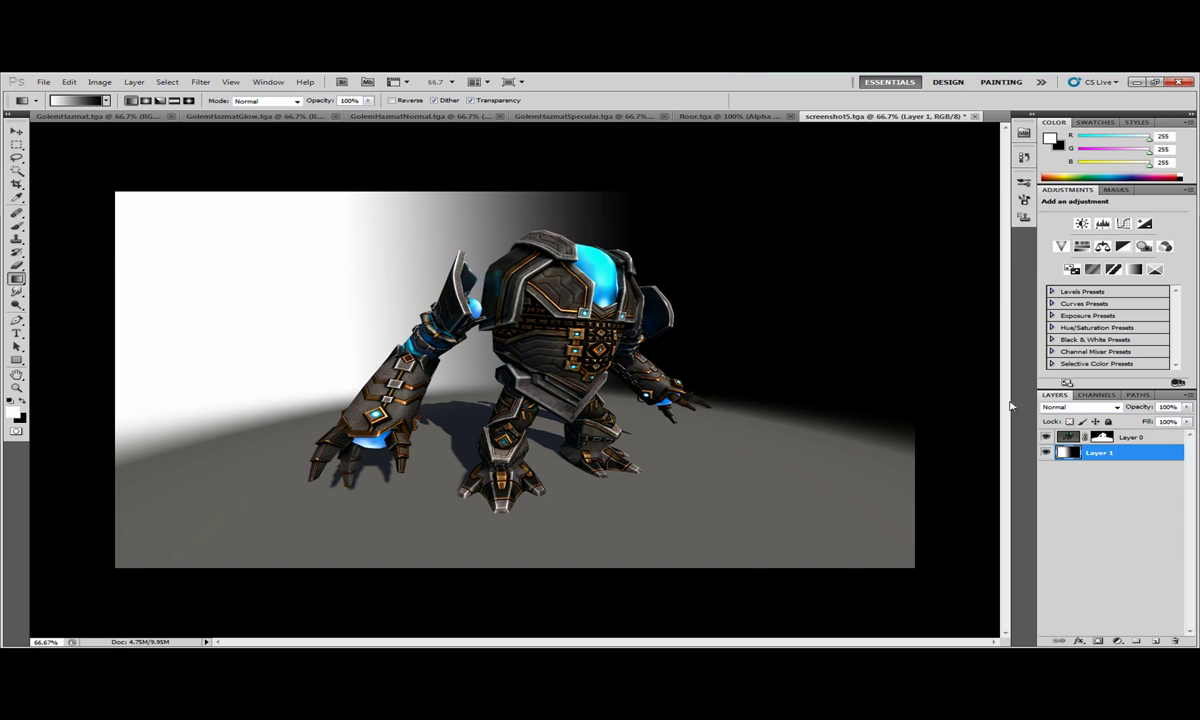
Check the gradient alone, then redraw it vertically: white at top, dark toward the floor.
{"action": "left_click", "coordinate": [1046, 437]}
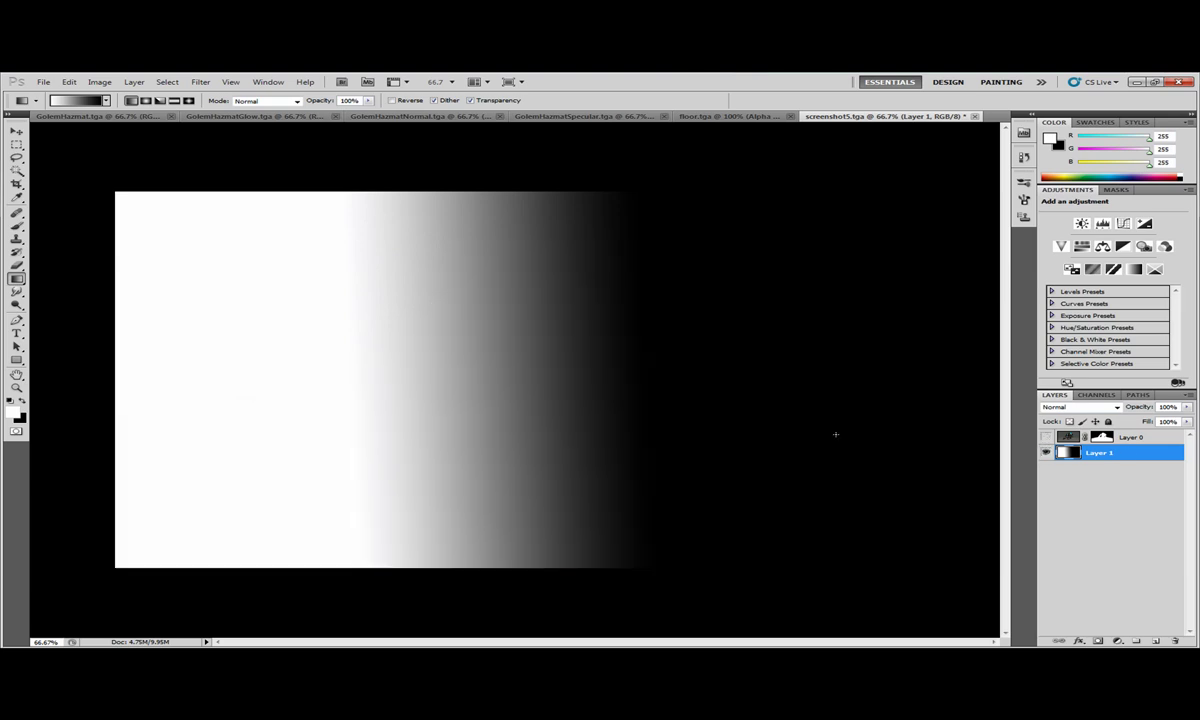
{"action": "left_click", "coordinate": [1046, 437]}
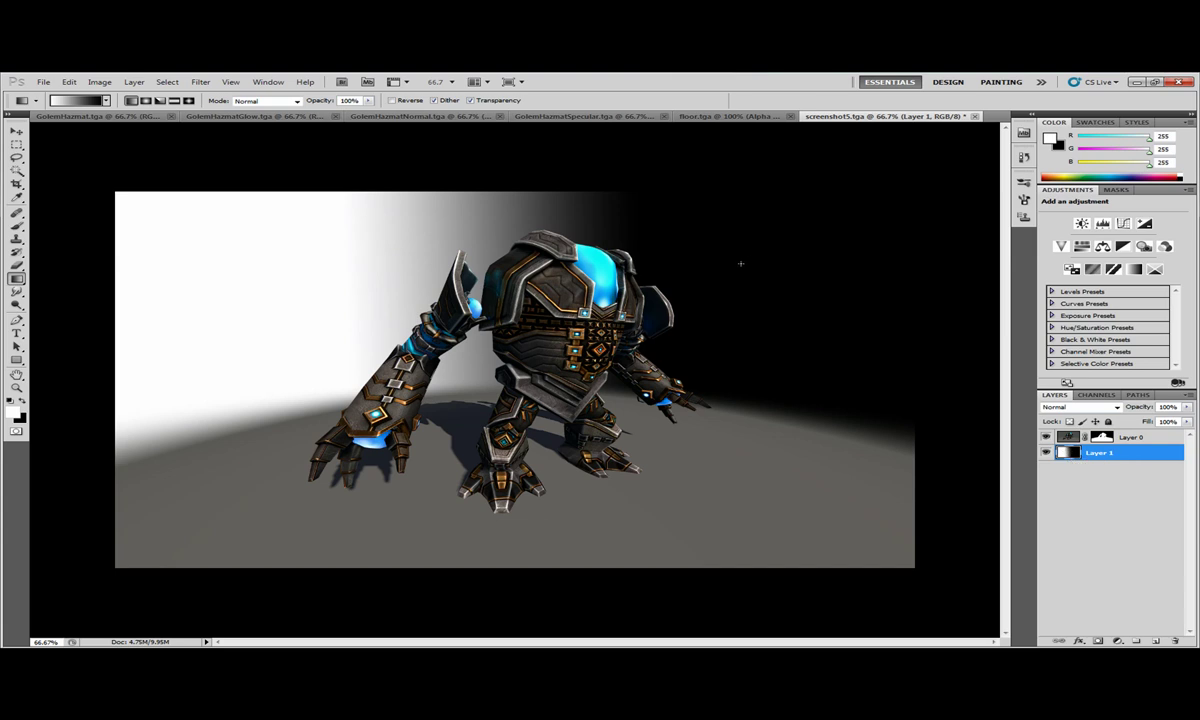
{"action": "left_click_drag", "start_coordinate": [740, 265], "coordinate": [745, 237]}
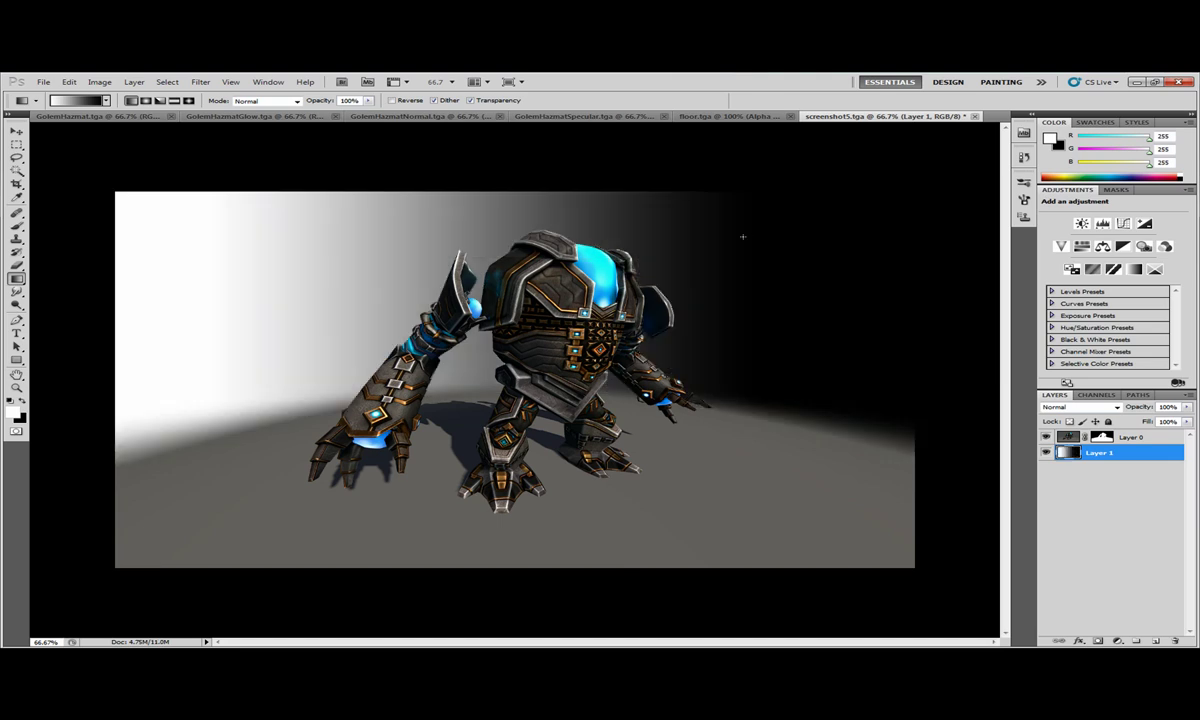
{"action": "left_click_drag", "start_coordinate": [516, 237], "coordinate": [516, 440], "text": "shift"}
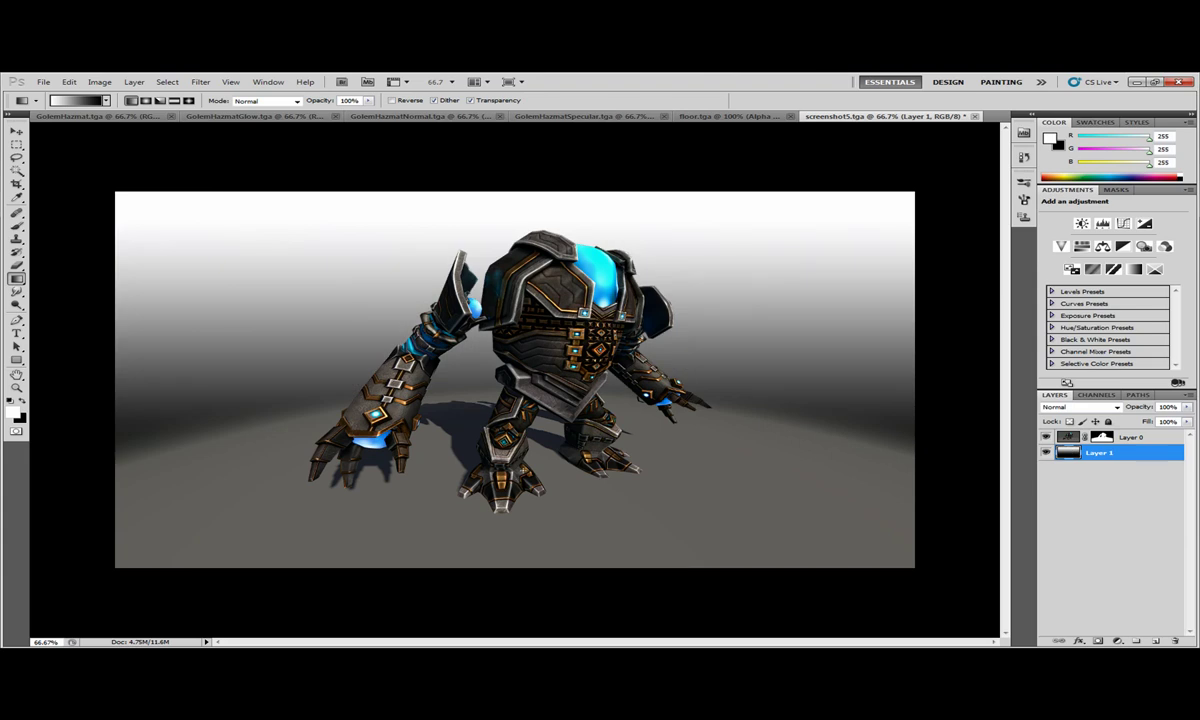